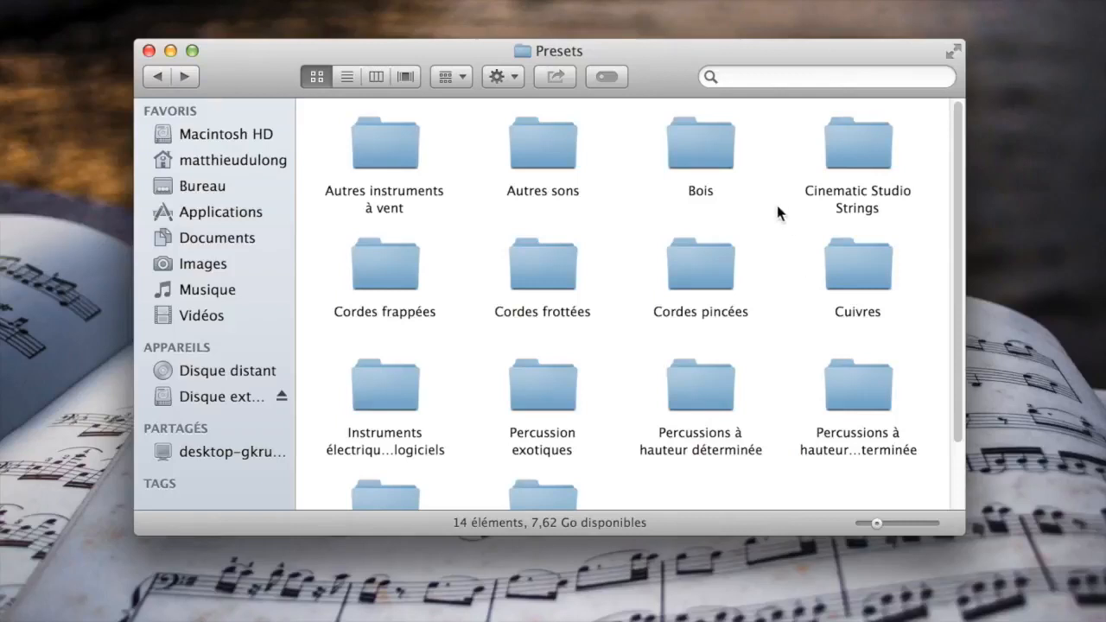
Check the Cinematic Studio Strings preset folder's location and open its Instruments folder.
left_click(551, 51, "super")
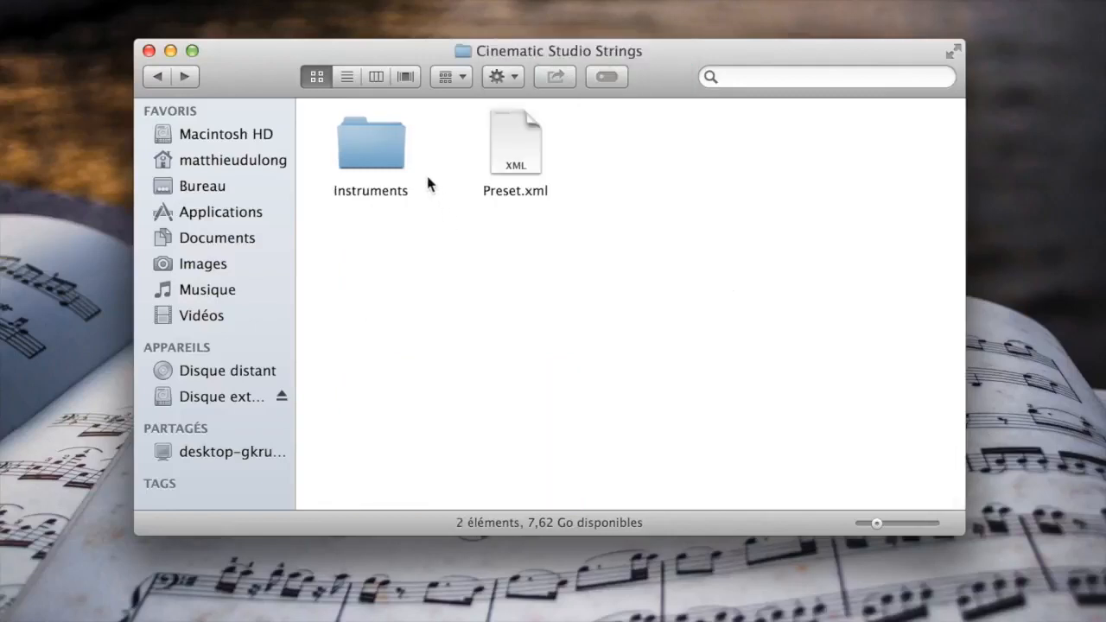
double_click(374, 146)
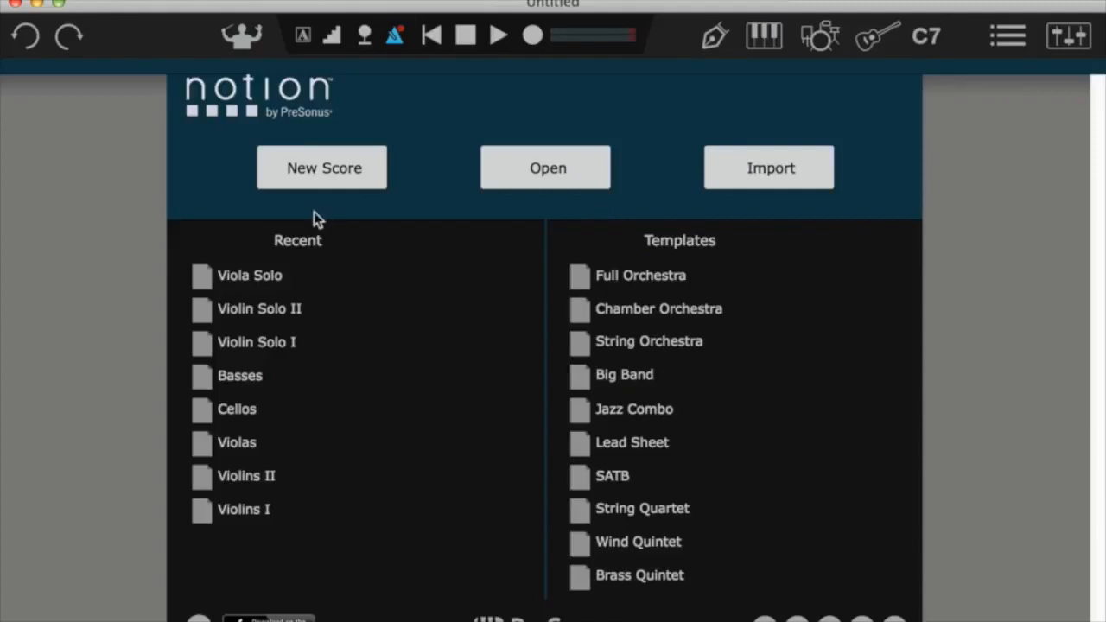
Create a new score with Violins I, Violins II, Violas, Cellos and Basses from the Cinematic Studio Strings VST presets, and exit score setup.
left_click(324, 177)
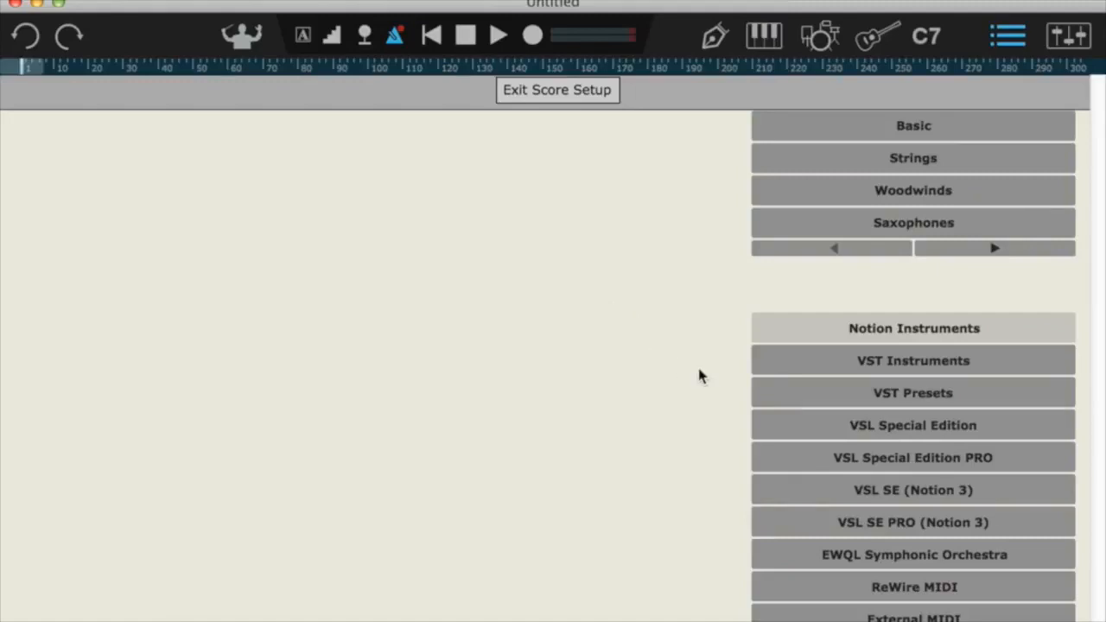
left_click(886, 399)
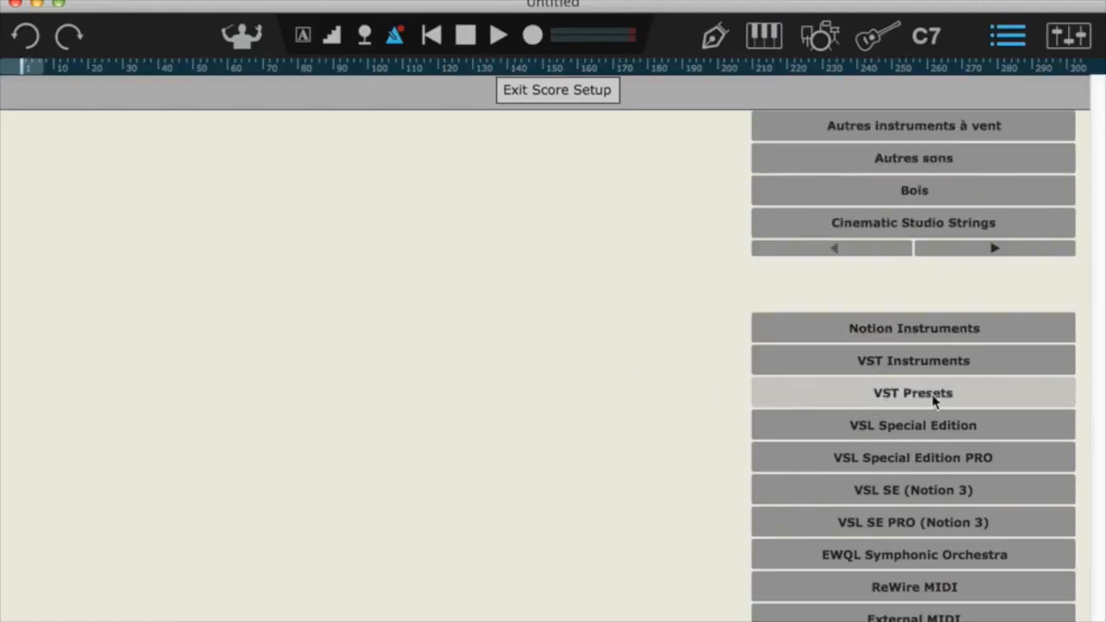
left_click(968, 249)
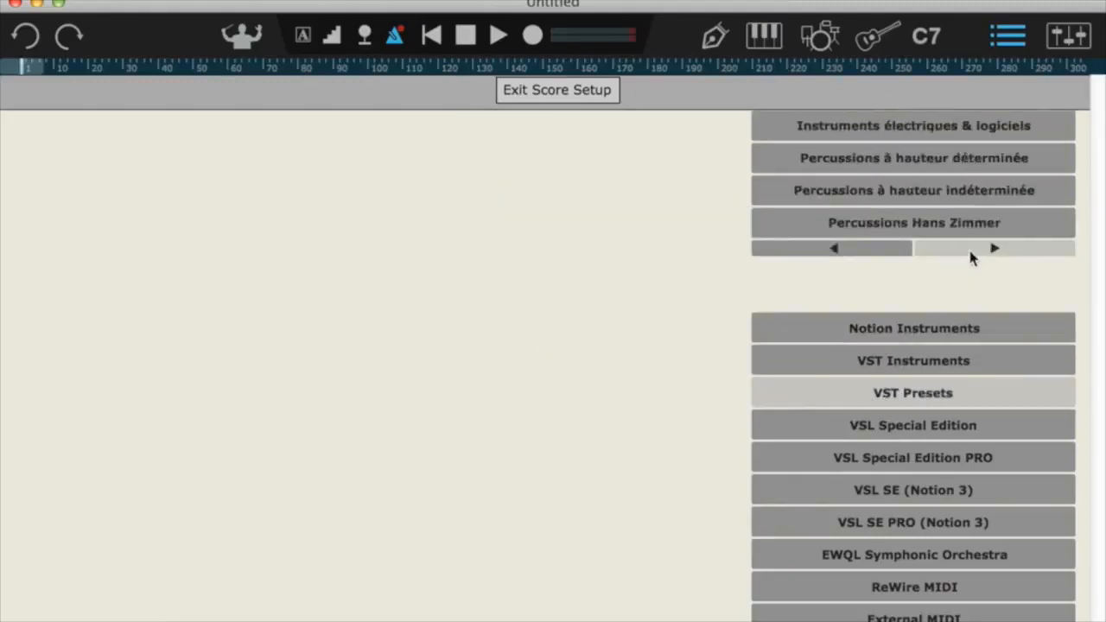
left_click(968, 250)
left_click(835, 152)
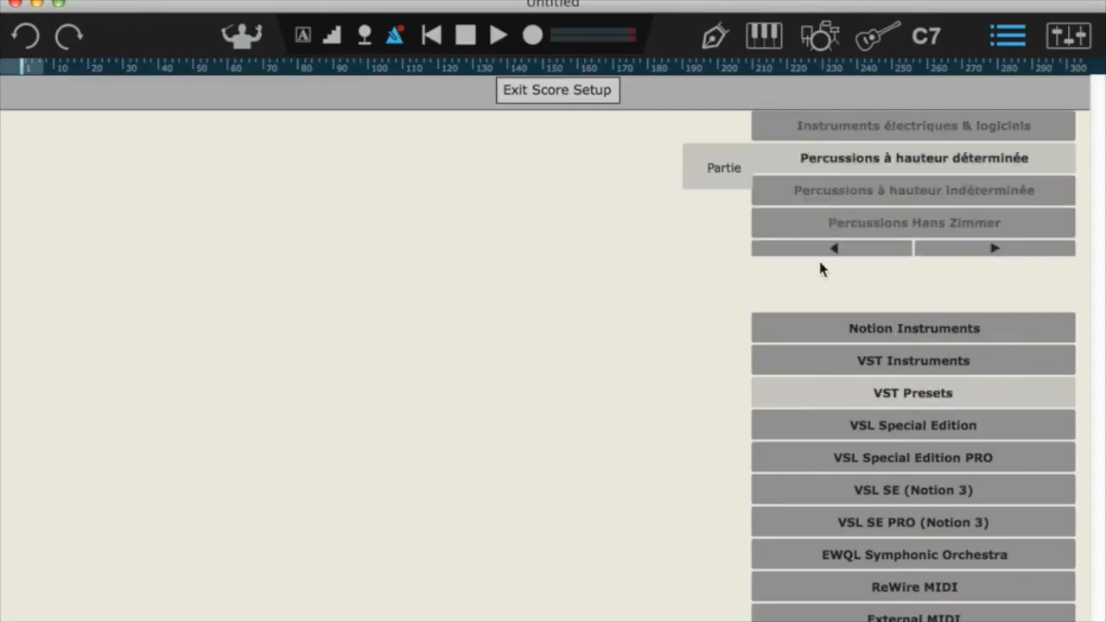
left_click(838, 249)
left_click(832, 248)
mouse_move(826, 232)
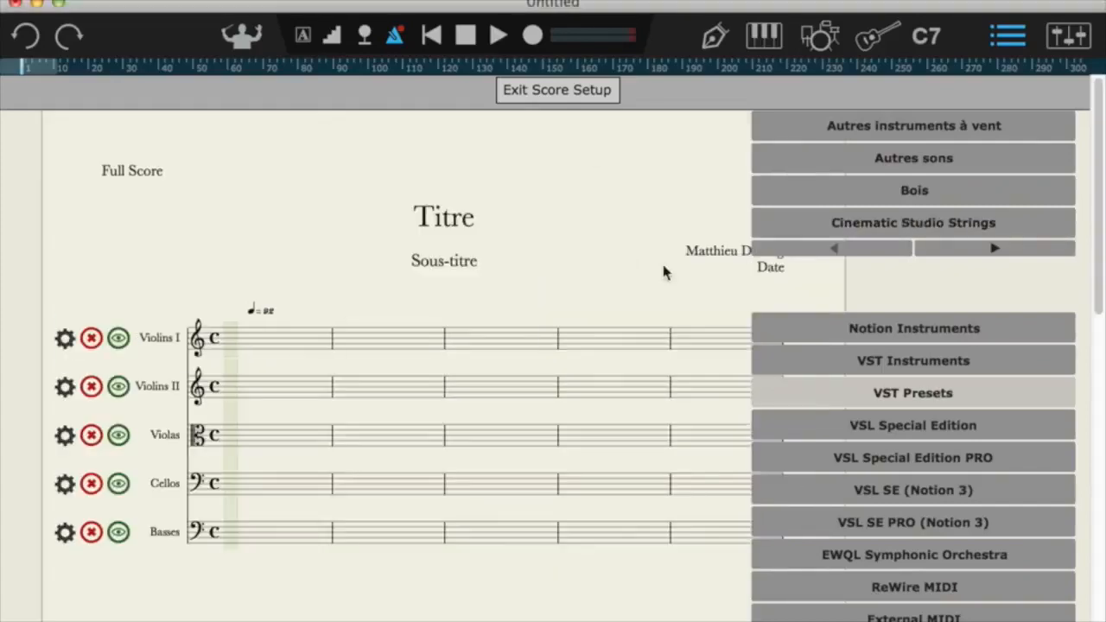
left_click(514, 90)
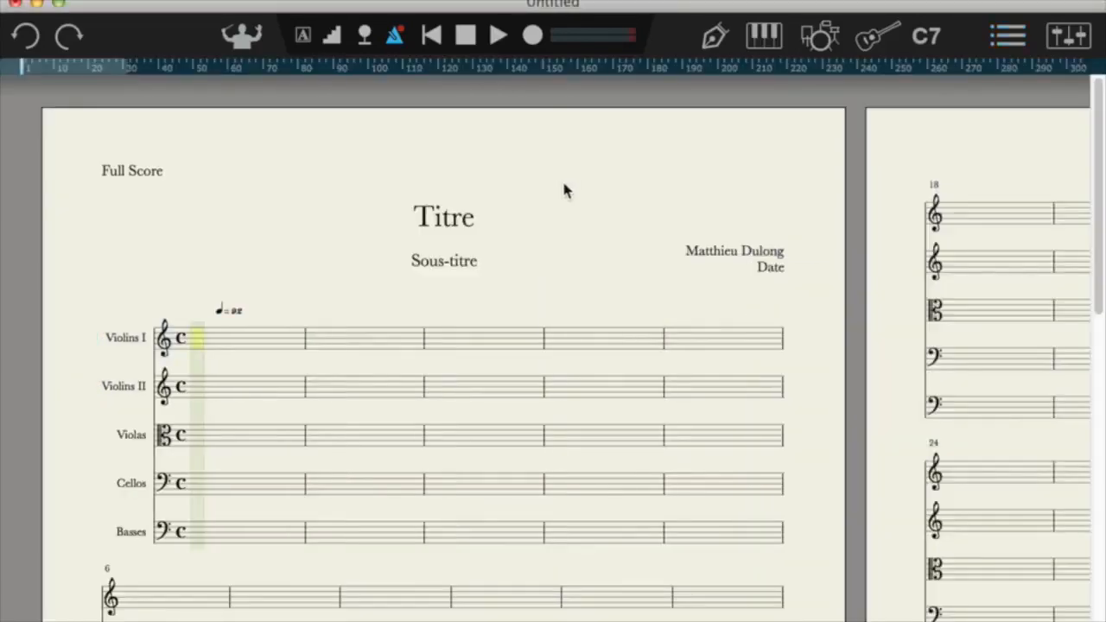
Join all five string staves, from Violins I to Basses, into a barline group.
left_click(450, 336)
left_click(474, 545, "shift")
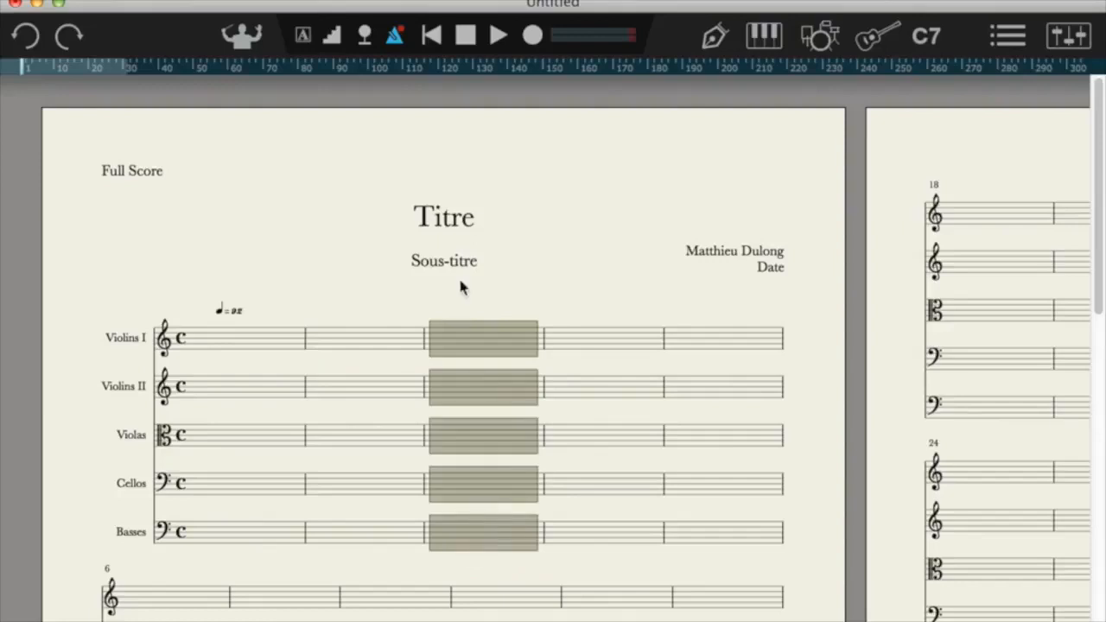
right_click(476, 347)
mouse_move(568, 542)
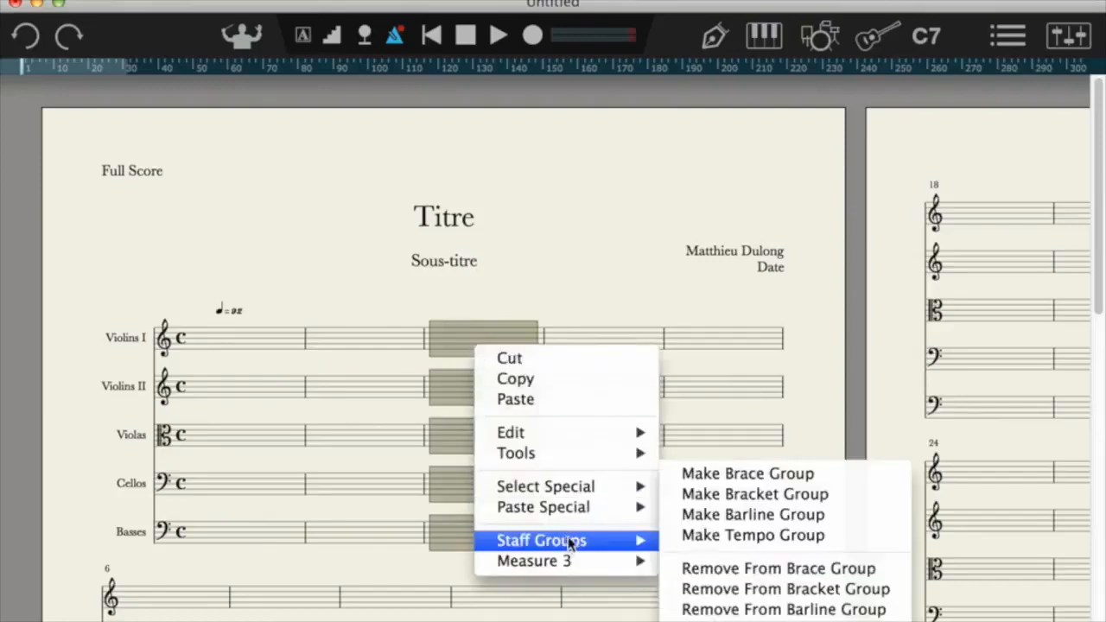
left_click(750, 515)
Put all five string staves into a bracket group.
left_click(463, 352)
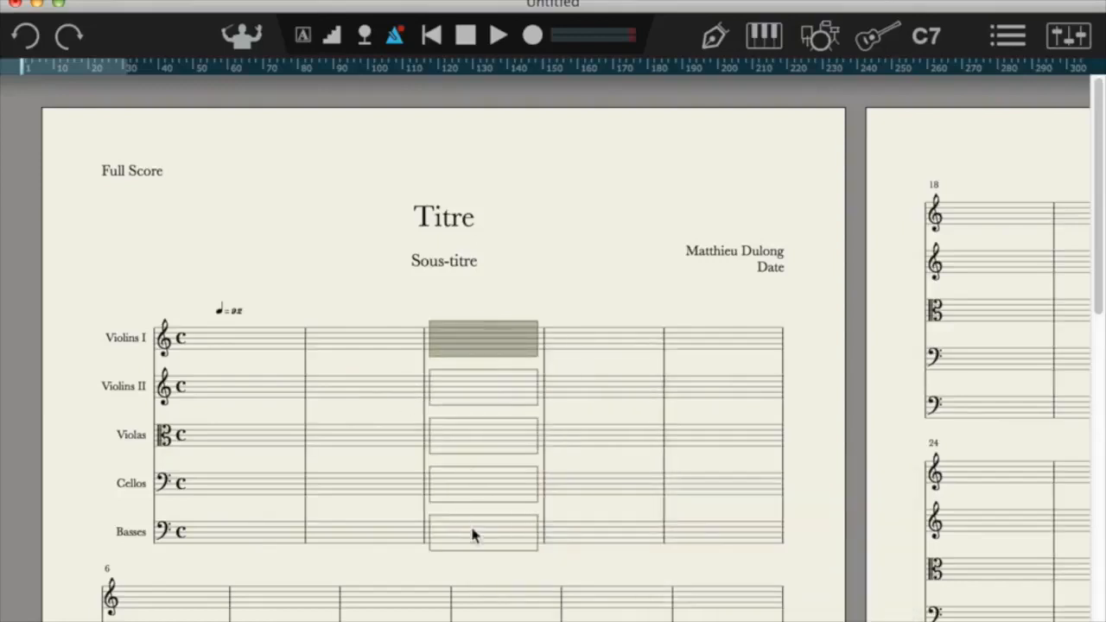
left_click(471, 530, "shift")
right_click(469, 338)
mouse_move(631, 526)
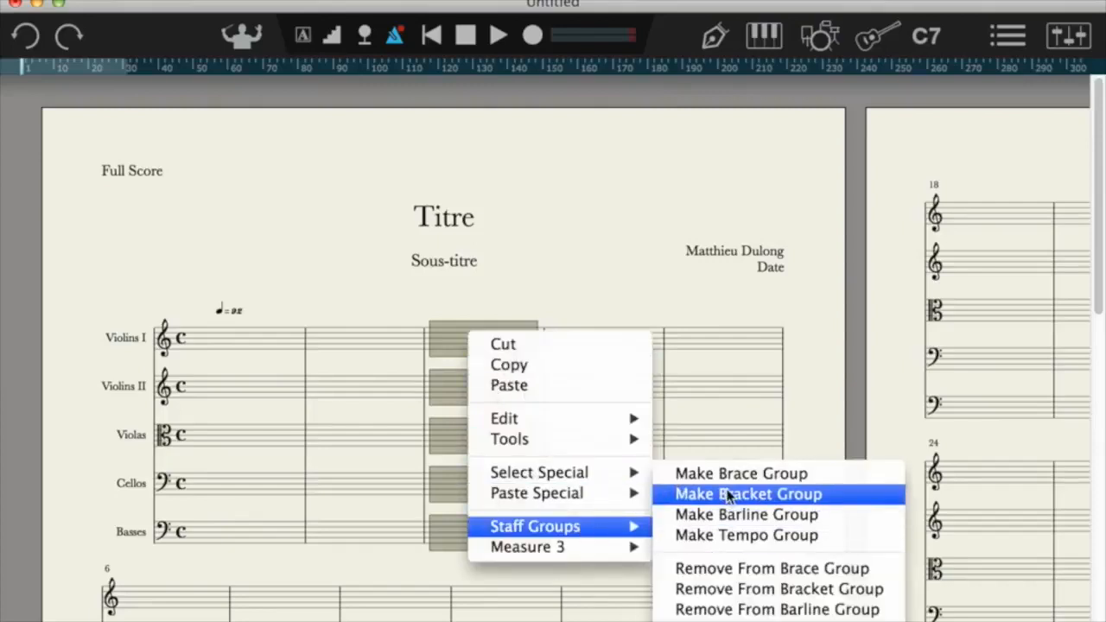
left_click(728, 495)
Connect the Violins I and Violins II staves with a brace group.
left_click(474, 344)
left_click(461, 388, "shift")
right_click(460, 339)
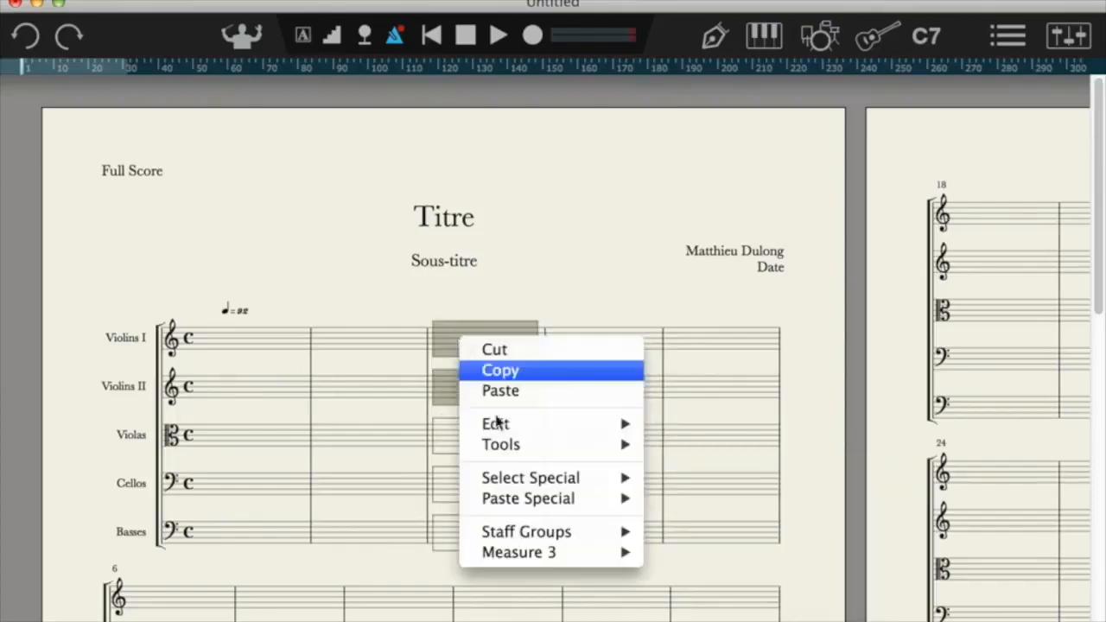
mouse_move(581, 535)
left_click(695, 474)
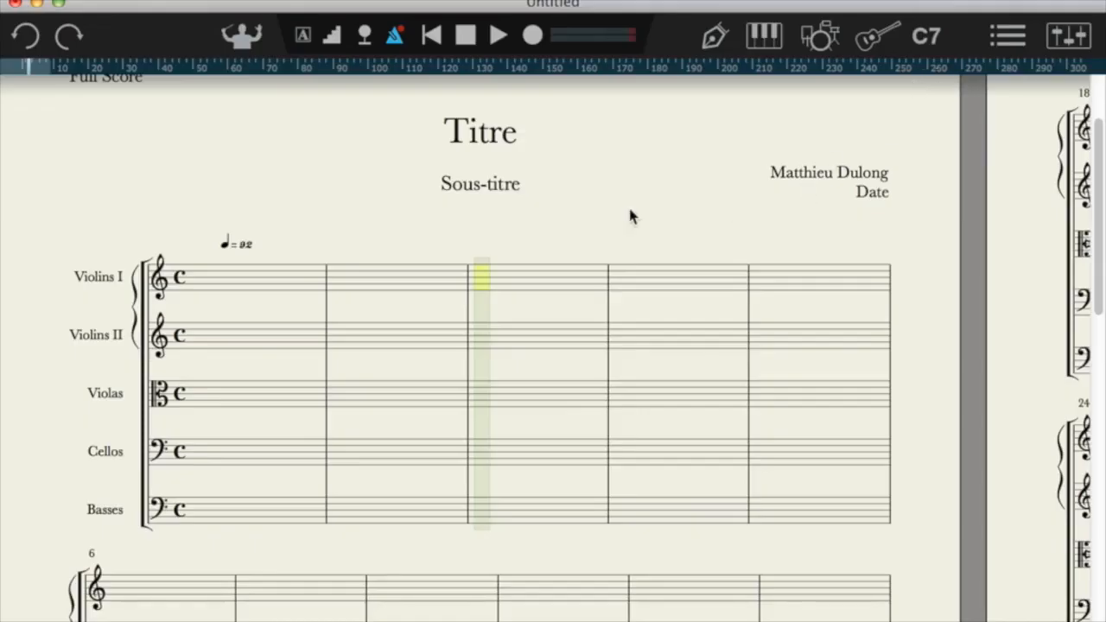
Enter four ascending quarter notes, C, E, G and A, in measure 3 of Violins I.
key("q")
left_click(493, 297)
left_click(512, 288)
left_click(534, 283)
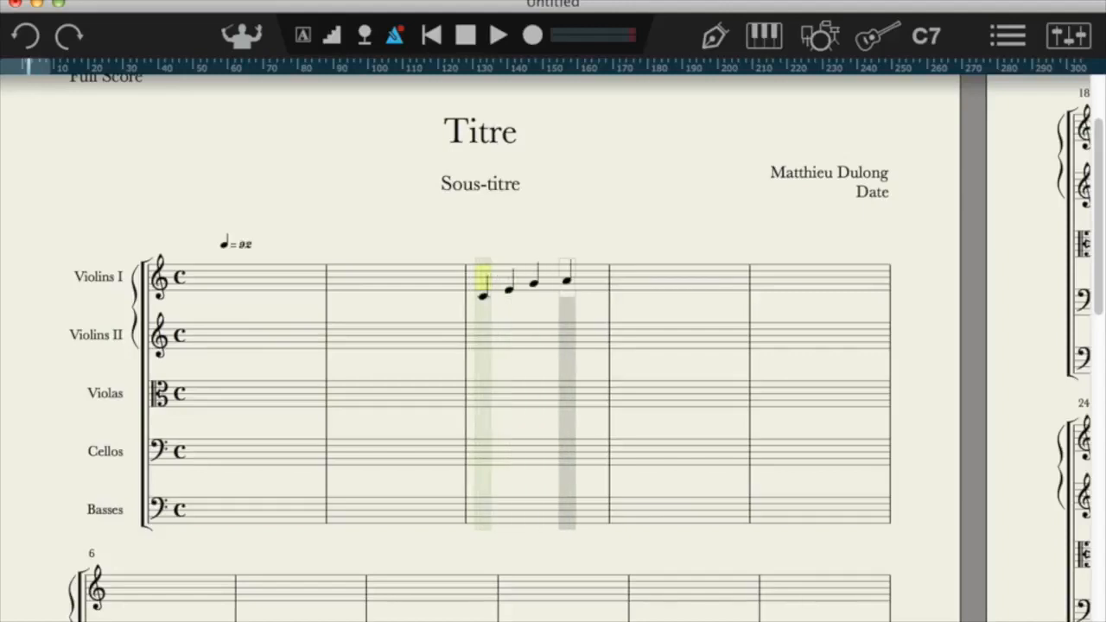
left_click(567, 281)
Add staccato marks to the four quarter notes in measure 3 of Violins I.
scroll(566, 287, "up", 5)
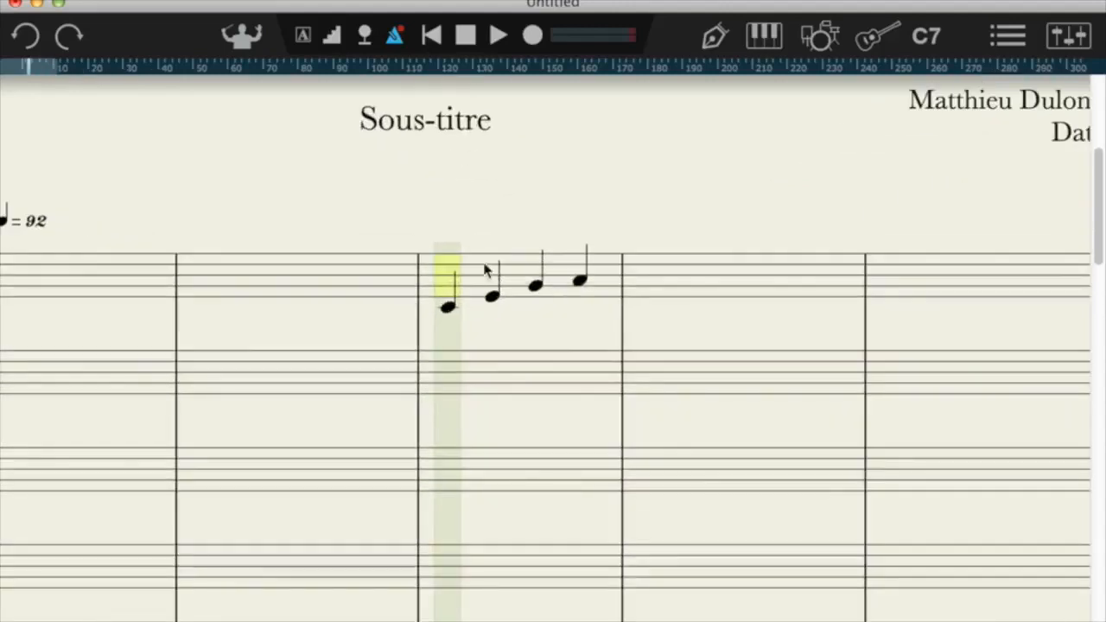
left_click(533, 314)
key("period")
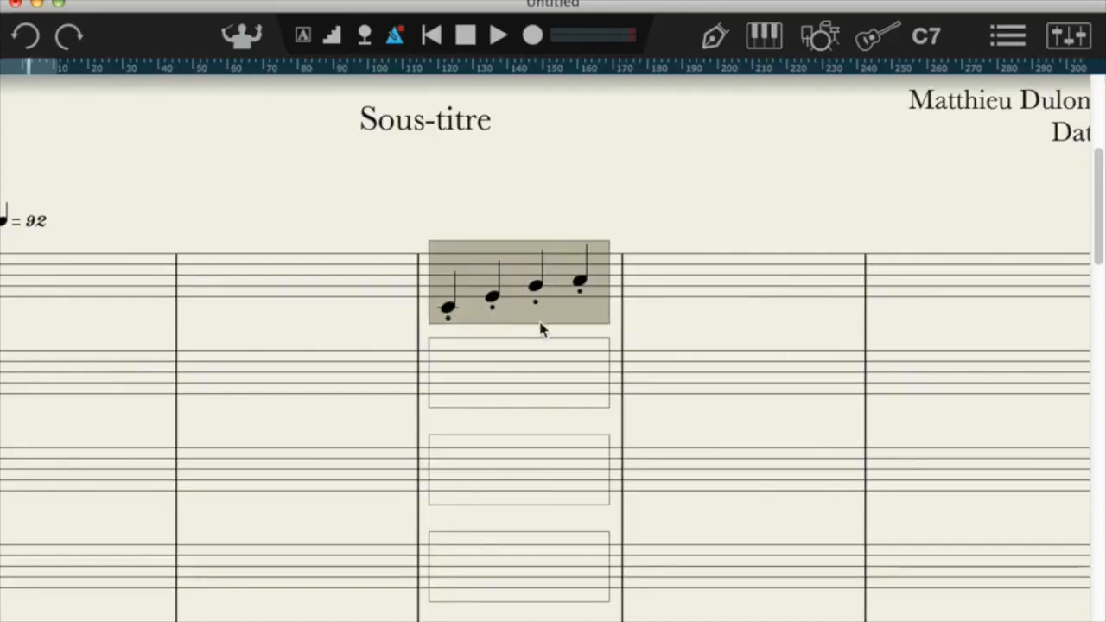
Inspect the active articulation in the Violins I Kontakt instrument, return to the score and play back measure 3.
key("super+grave")
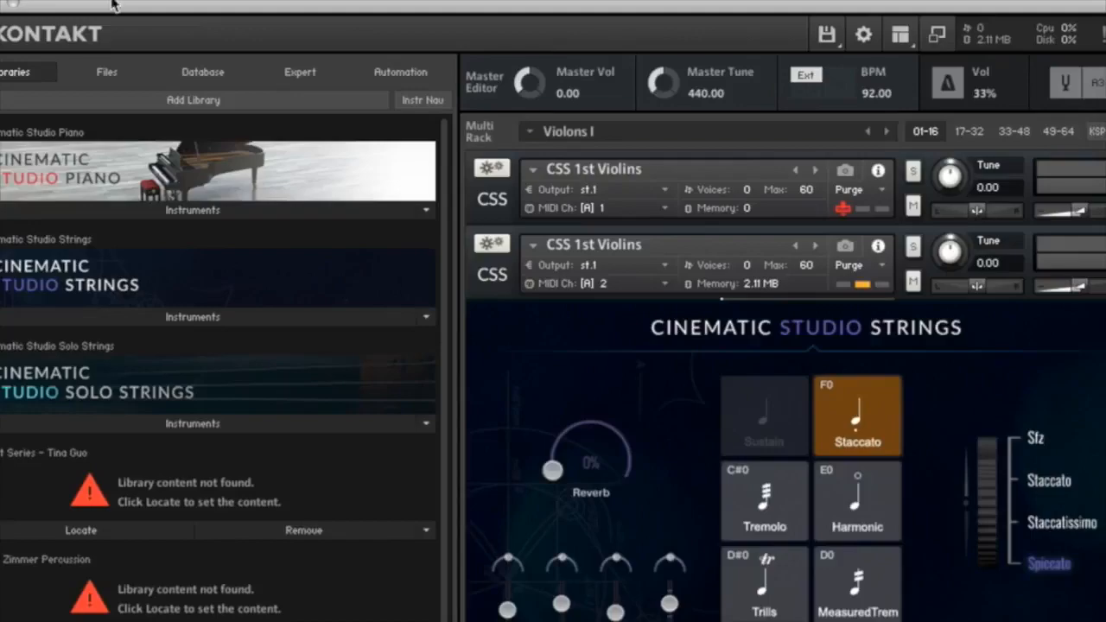
key("super+grave")
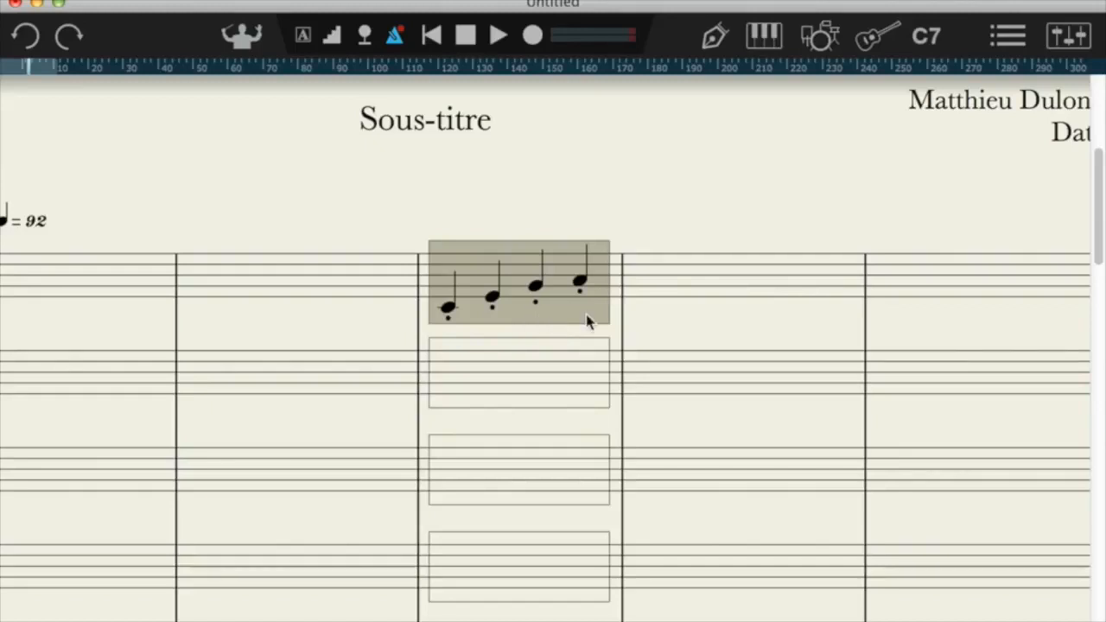
key("space")
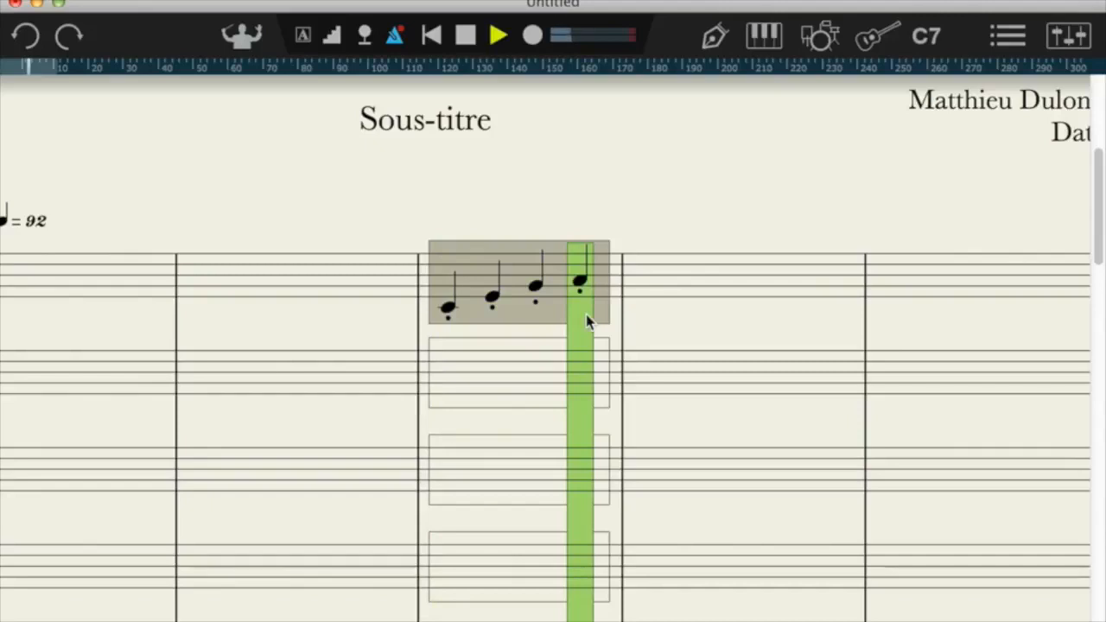
Repeat the Violins I staccato measure into measure 4 and change its articulations to staccatissimo.
key("shift+r")
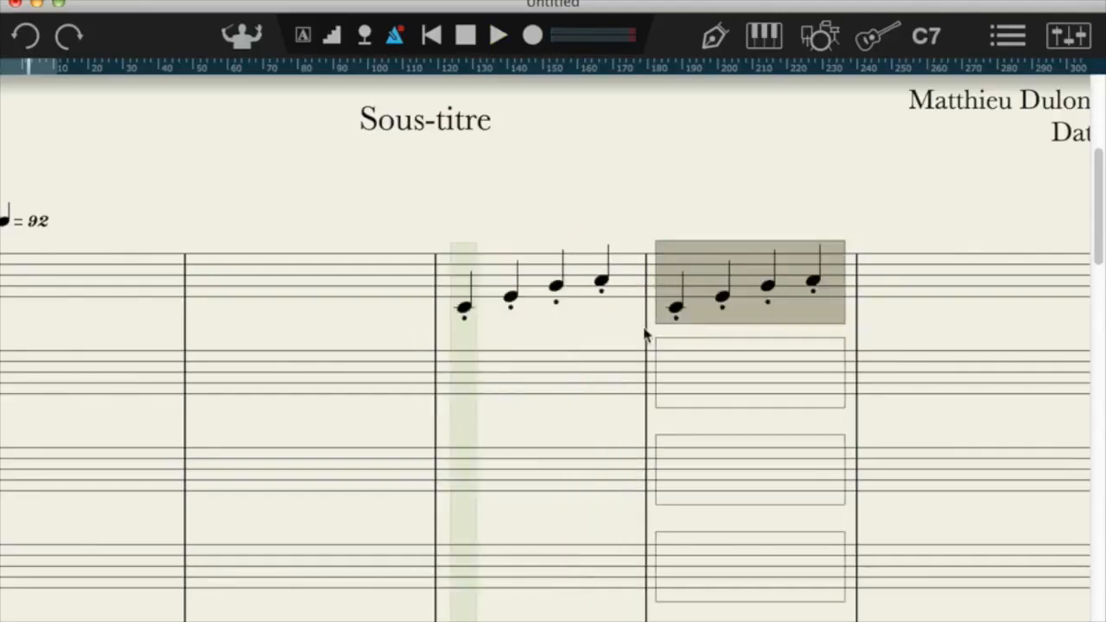
right_click(701, 322)
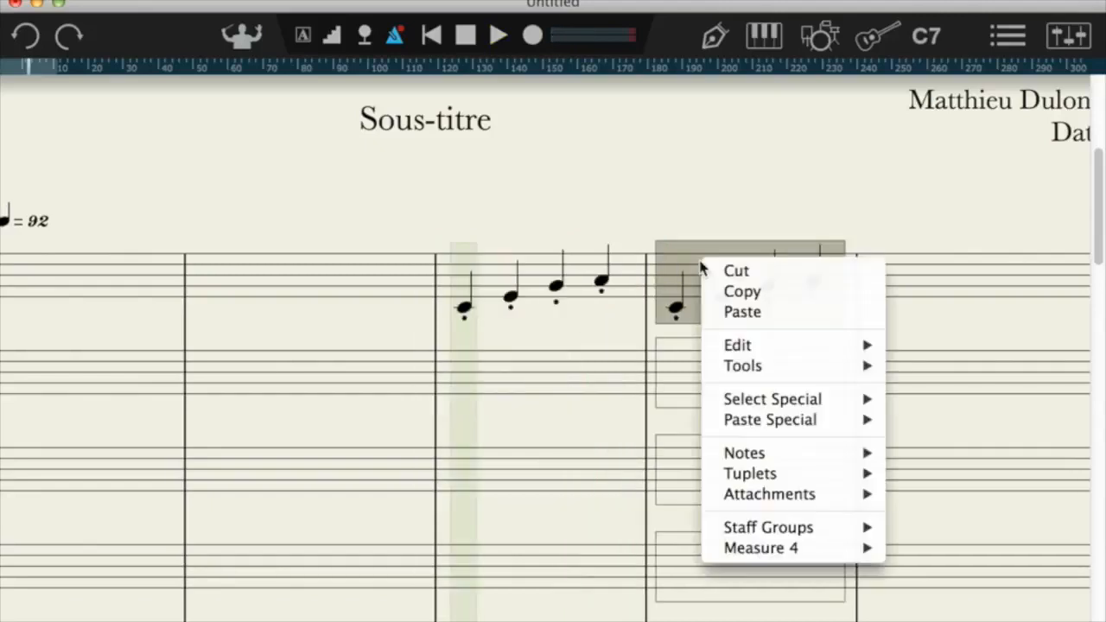
mouse_move(807, 455)
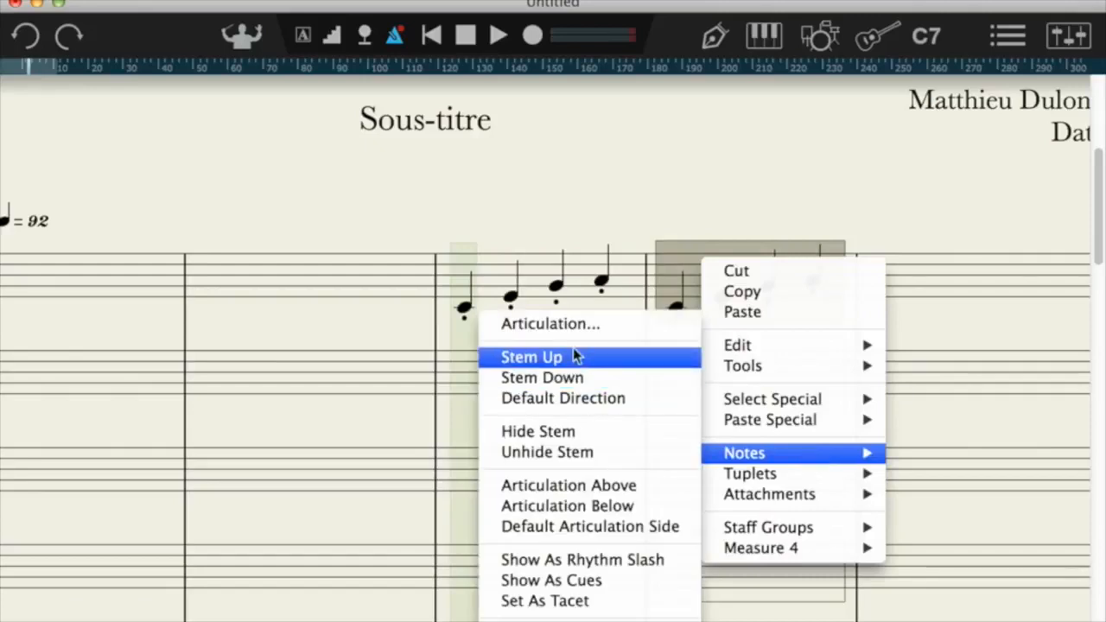
left_click(571, 326)
left_click(529, 82)
left_click(526, 84)
left_click(641, 121)
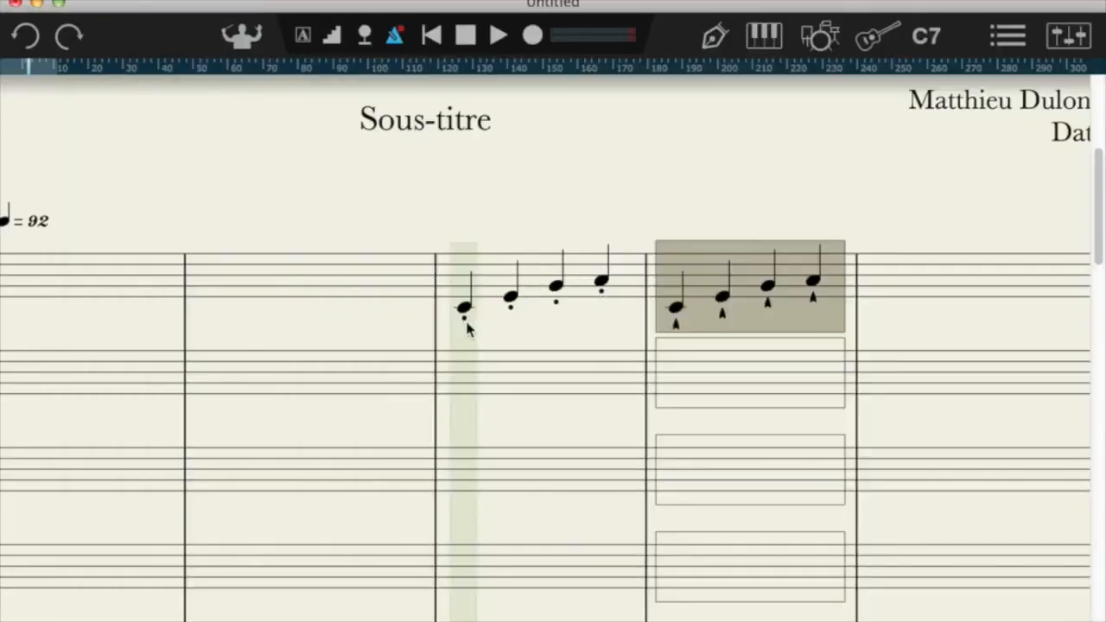
Repeat measure 4 into measure 5 of Violins I and mark its four notes with combined staccato-tenuto articulations.
double_click(723, 268)
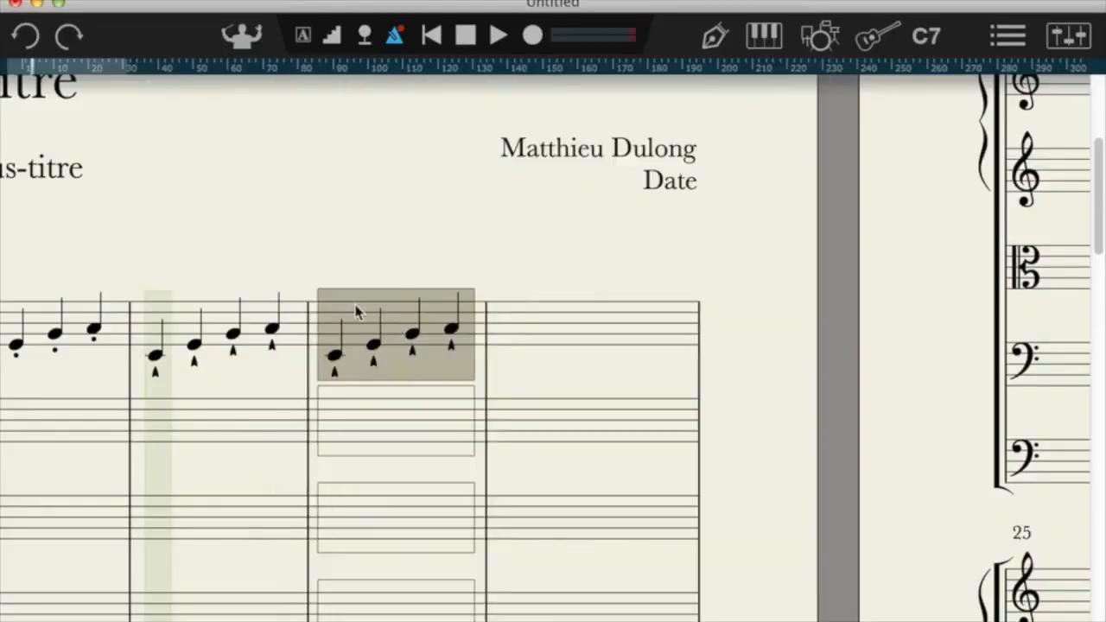
left_click(377, 387)
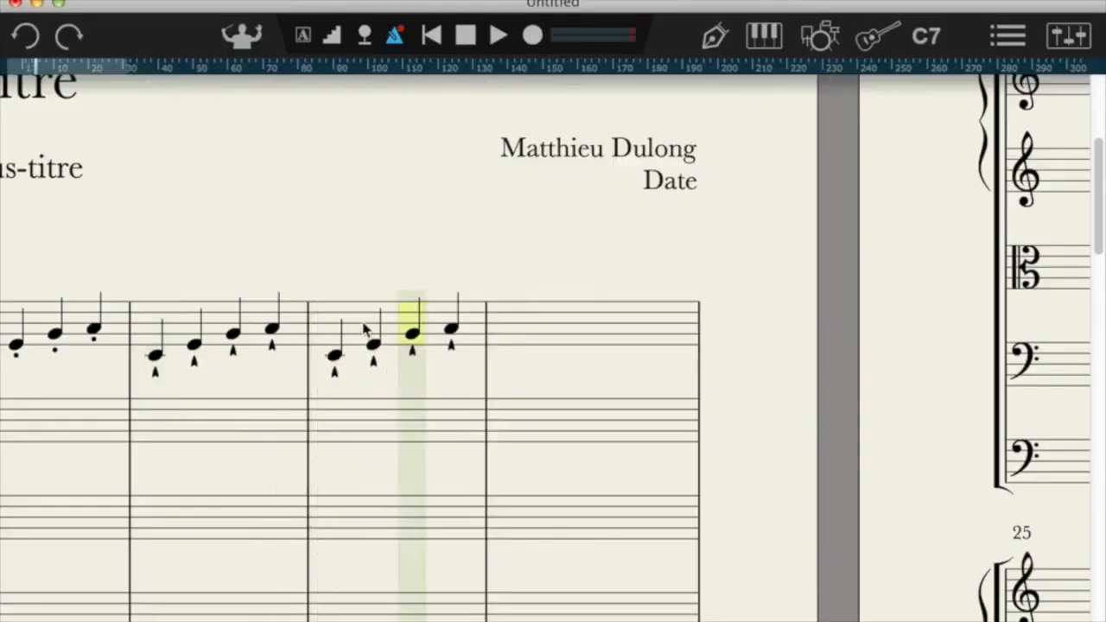
left_click(363, 321)
right_click(364, 320)
mouse_move(425, 409)
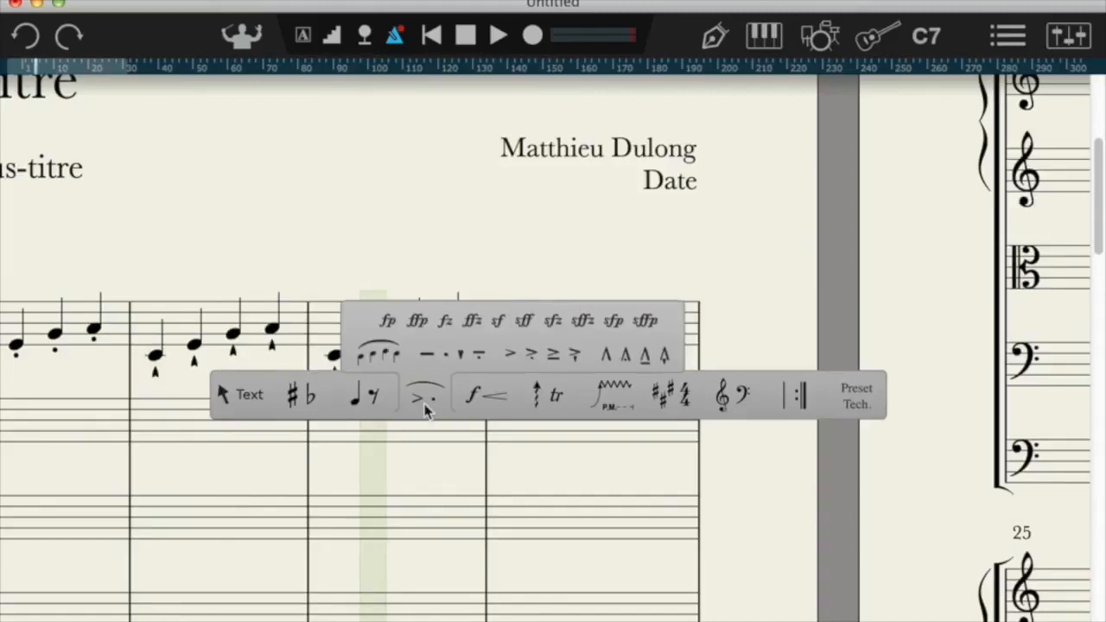
left_click(478, 355)
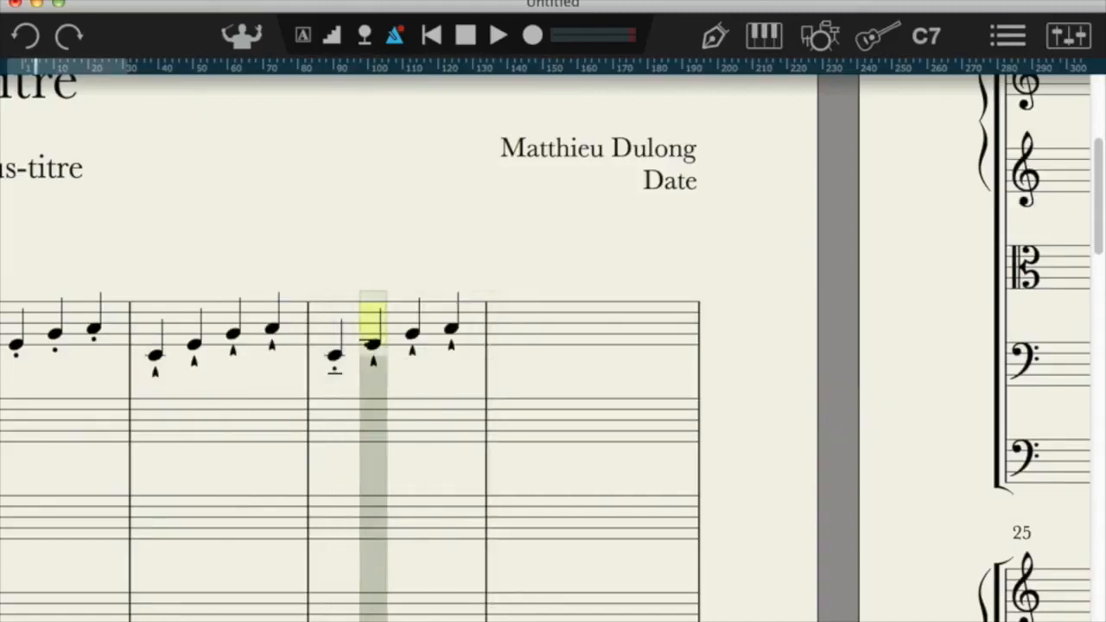
left_click(411, 326)
left_click(452, 320)
key("Escape")
Play back measure 5 of Violins I, and select measures 4 and 3 to compare their articulations.
scroll(377, 393, "left", 5)
left_click(493, 351)
key("space")
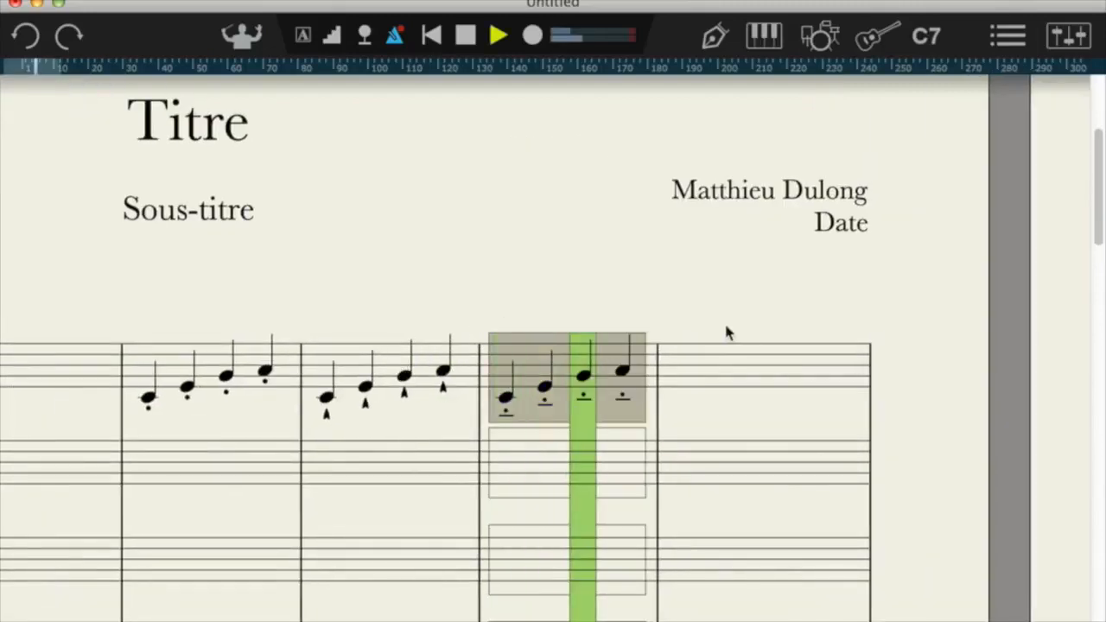
left_click(384, 357)
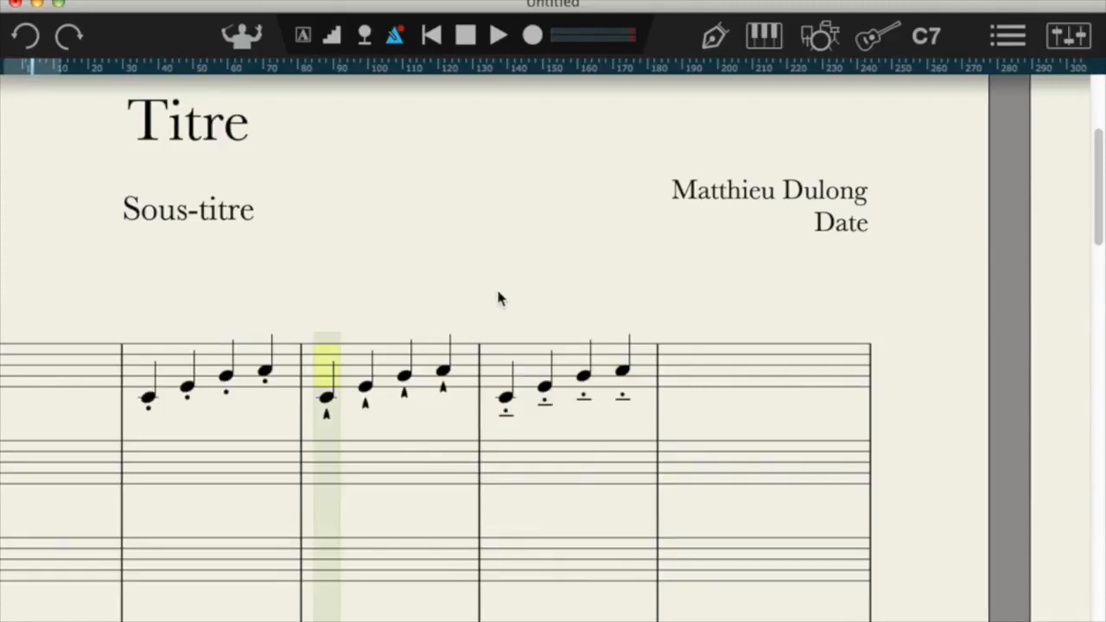
scroll(496, 299, "left", 3)
scroll(496, 299, "down", 1)
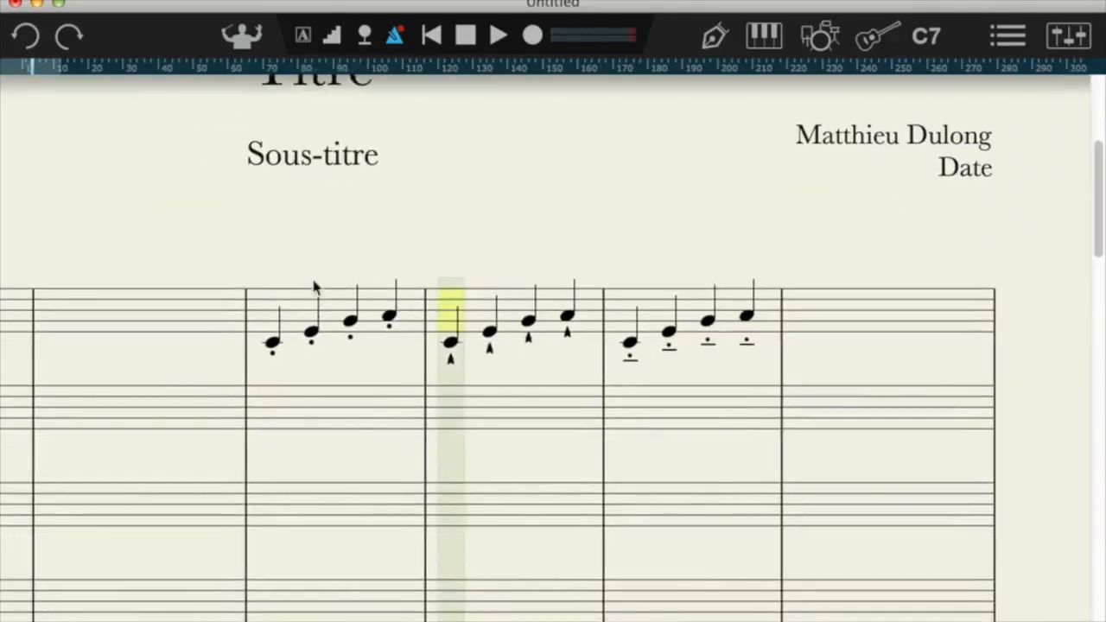
left_click(299, 298)
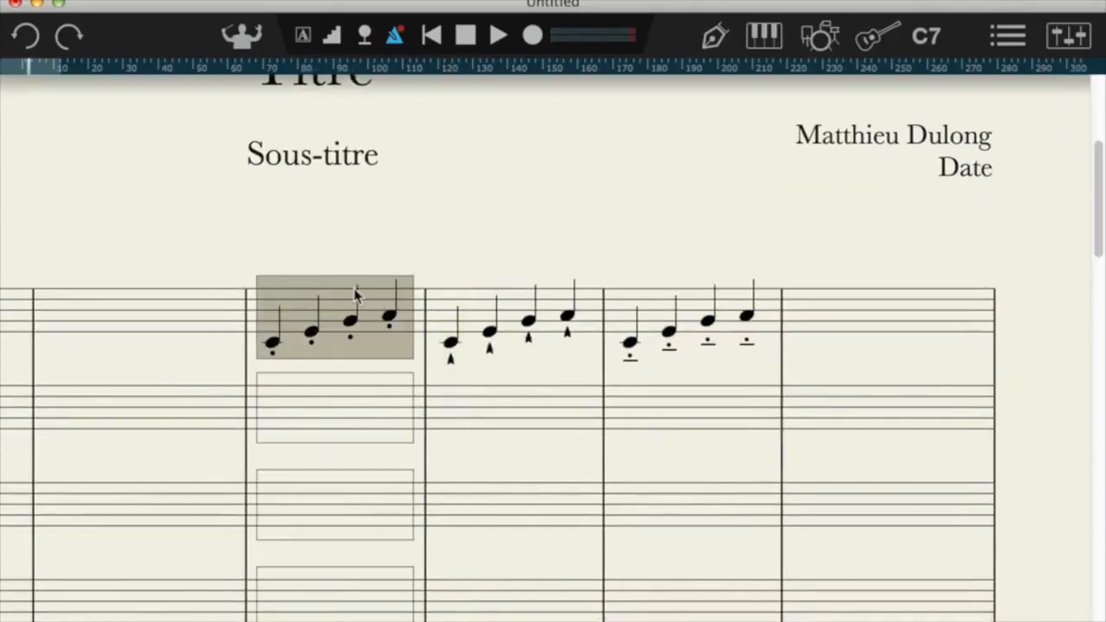
Select the two measures of accented staccato sixteenth notes in Violins I and play them back.
left_click(279, 297)
left_click(997, 240, "shift")
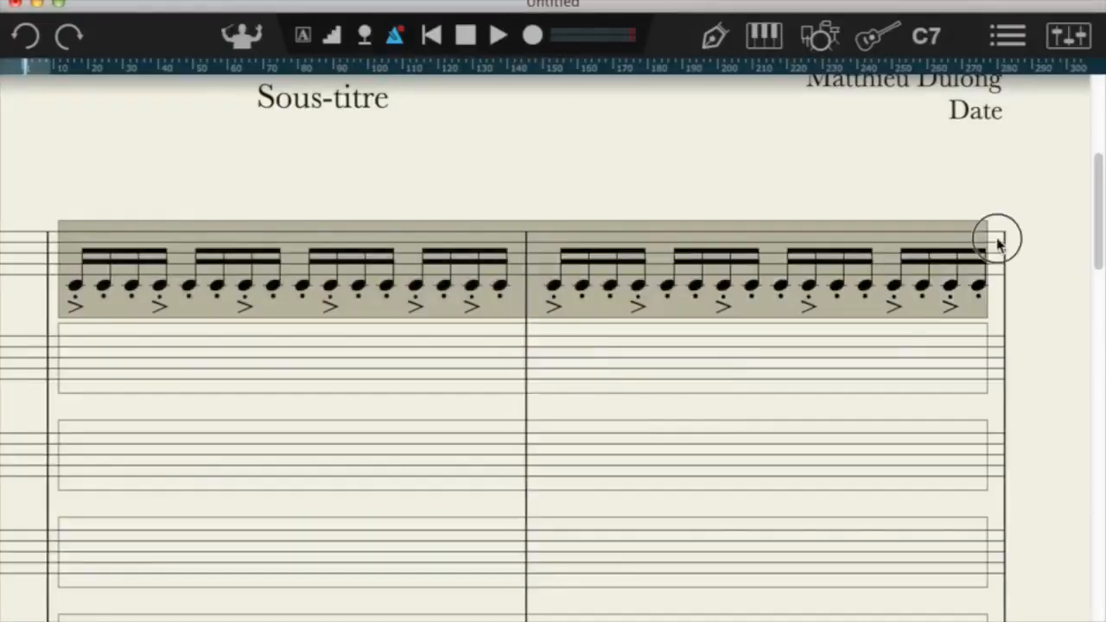
key("space")
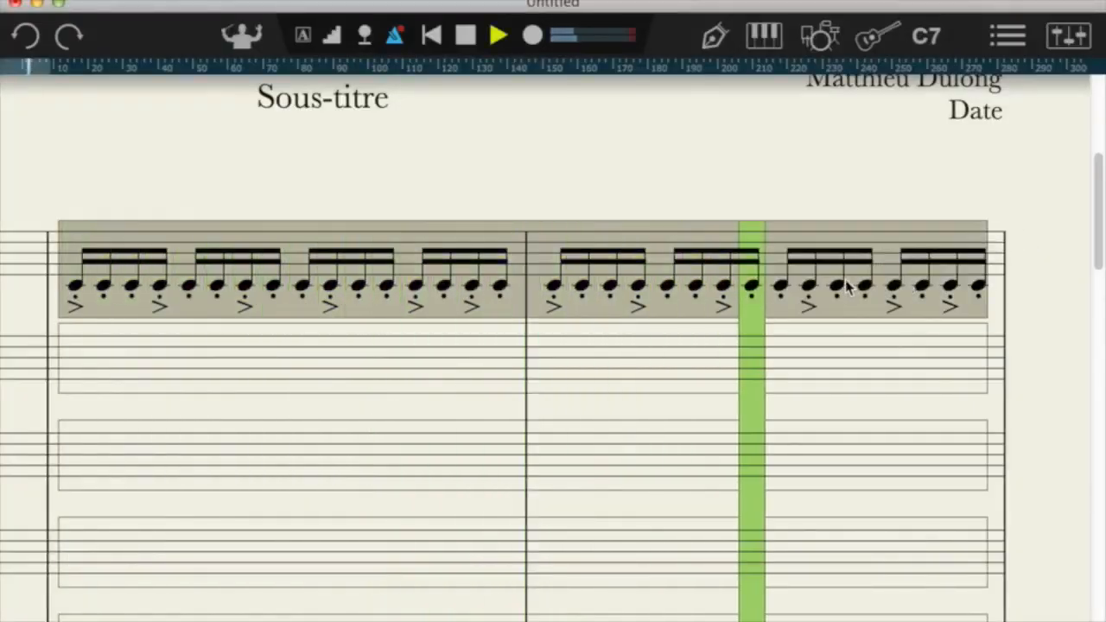
key("space")
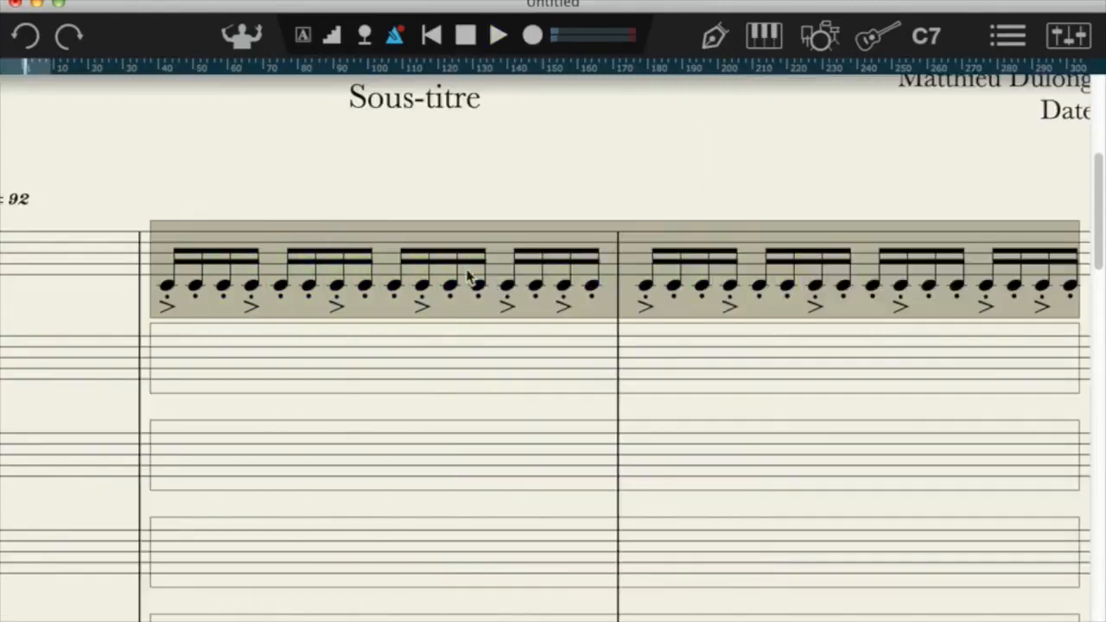
Change the articulations of the two selected sixteenth-note measures in Violins I to staccatissimo and play them back.
right_click(324, 233)
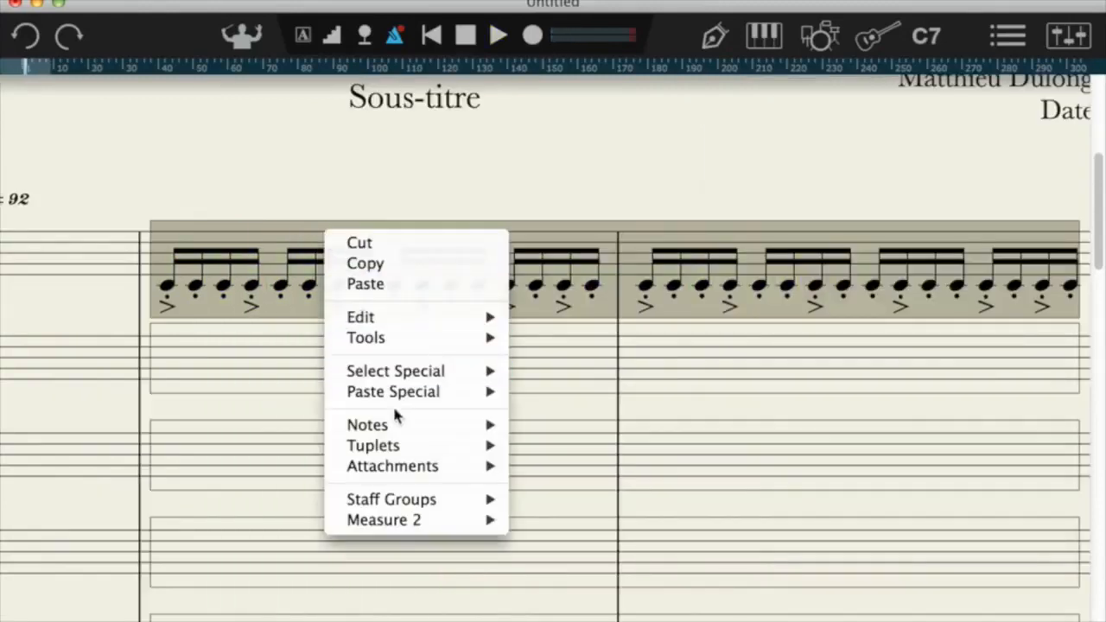
mouse_move(388, 431)
left_click(593, 331)
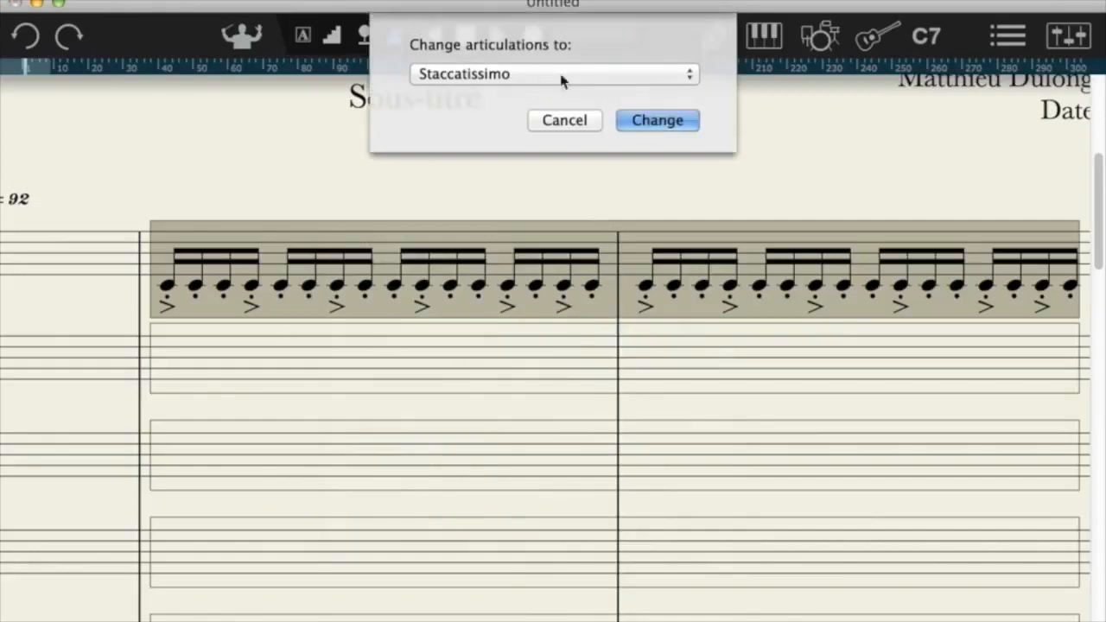
left_click(538, 75)
key("Escape")
key("Escape")
key("space")
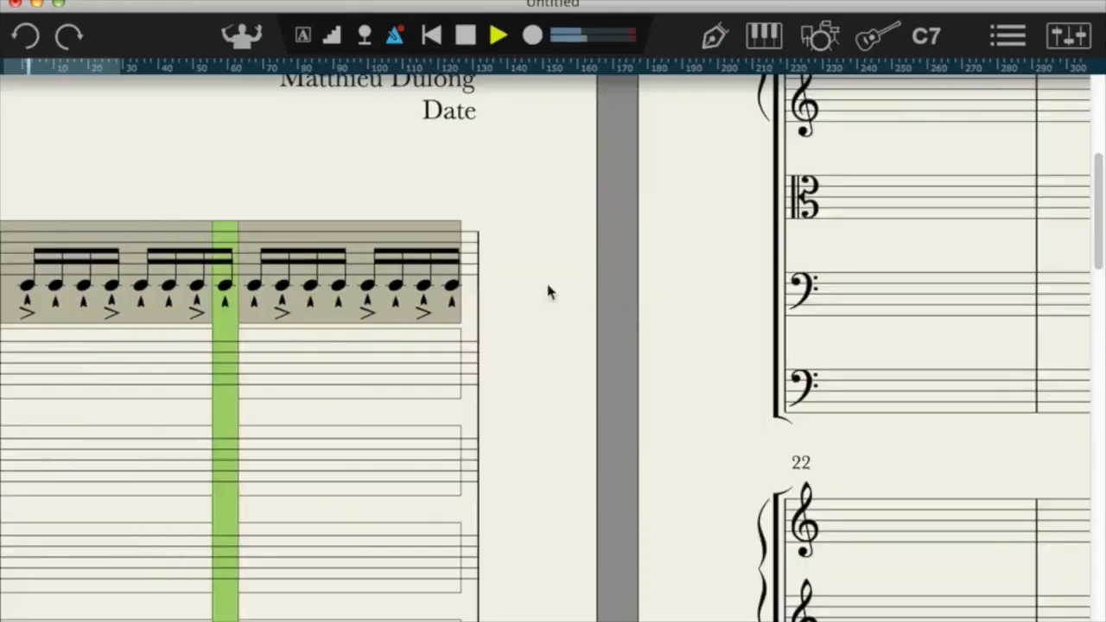
key("space")
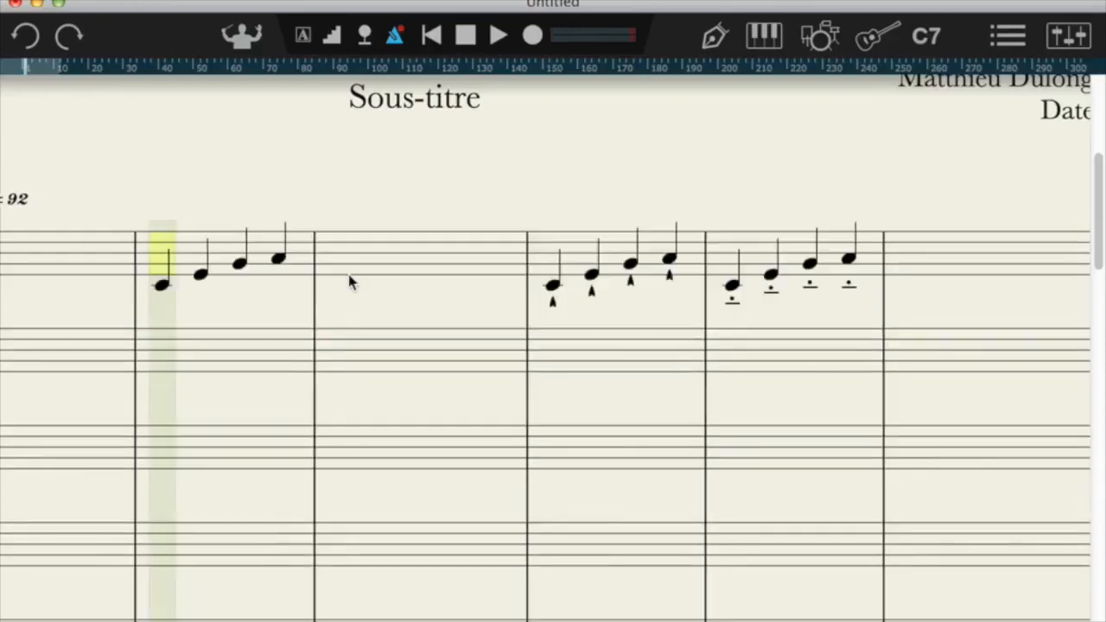
Add a "pizz." marking above the first note of measure 2 in Violins I and play back the measure.
scroll(418, 271, "left", 3)
scroll(417, 271, "down", 2)
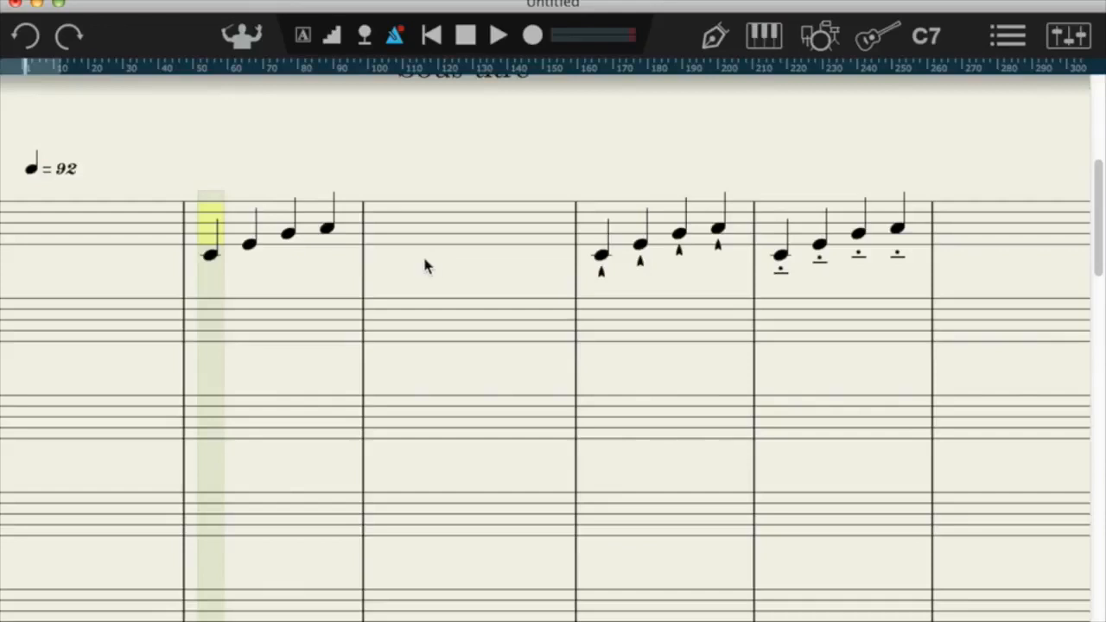
left_click(424, 261)
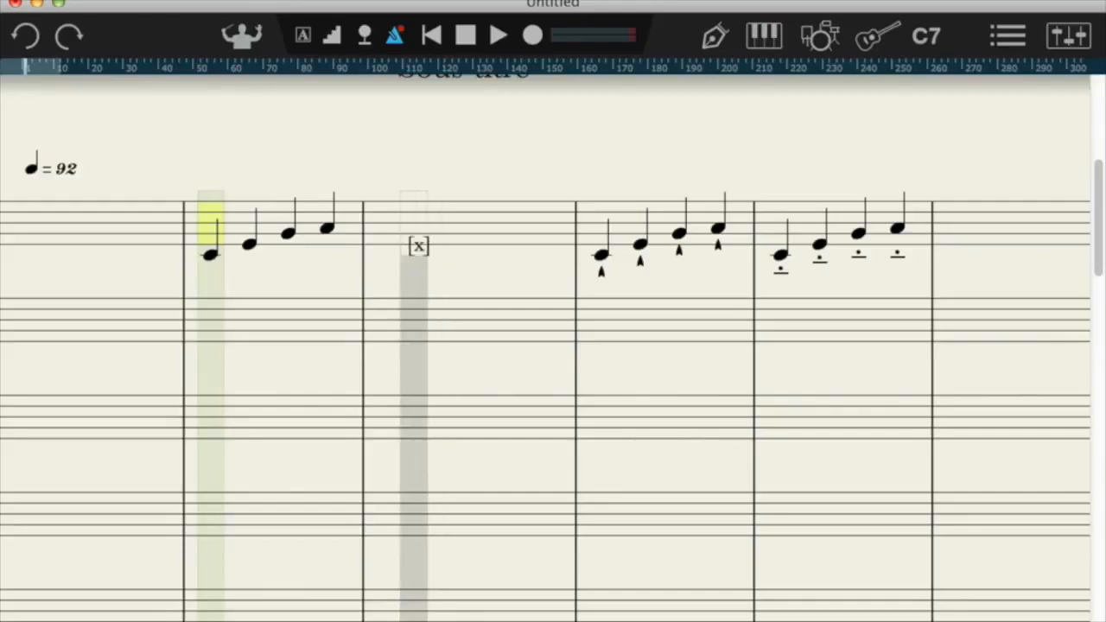
type("pizz.")
left_click(211, 186)
key("Escape")
scroll(328, 279, "left", 5)
left_click(426, 311)
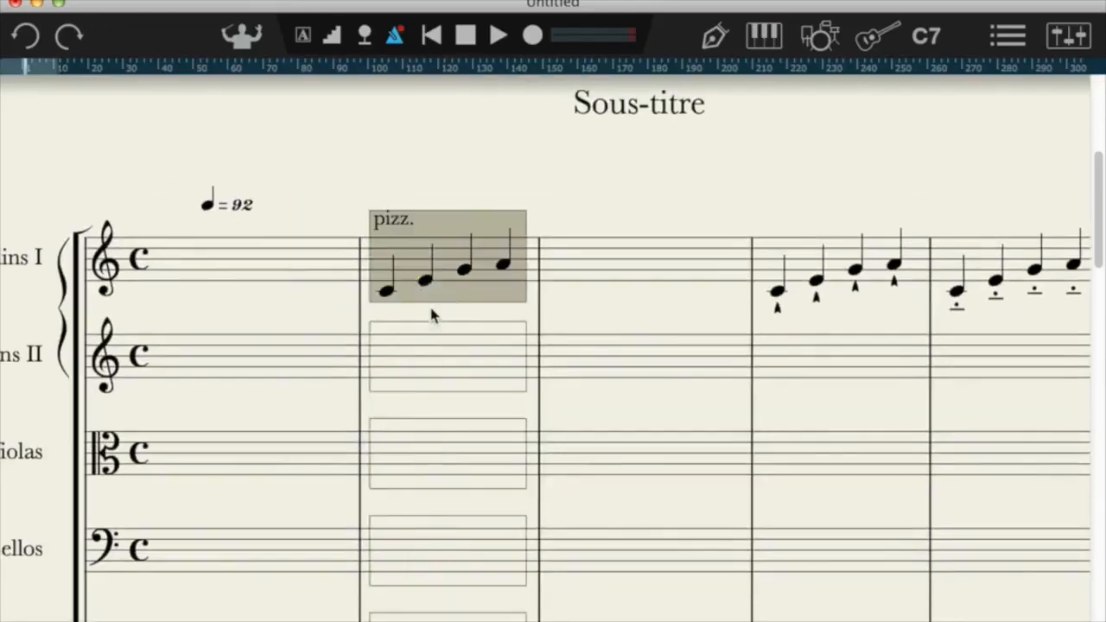
key("space")
Replace the "pizz." marking in measure 2 of Violins I with "col legno" above the first note.
left_click(425, 250)
left_click(396, 219)
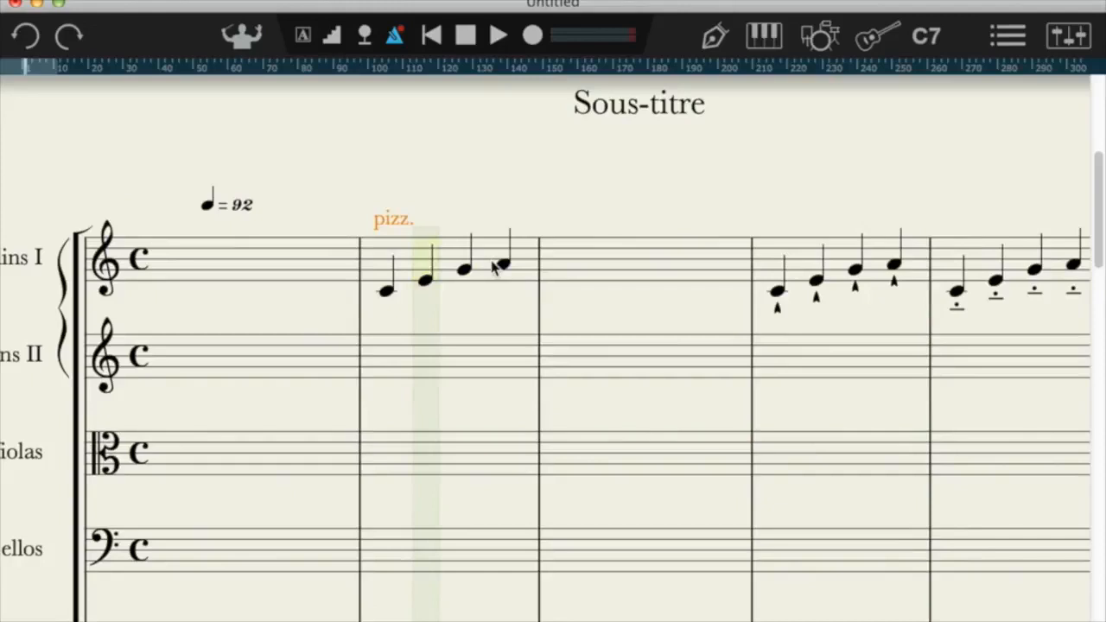
key("Delete")
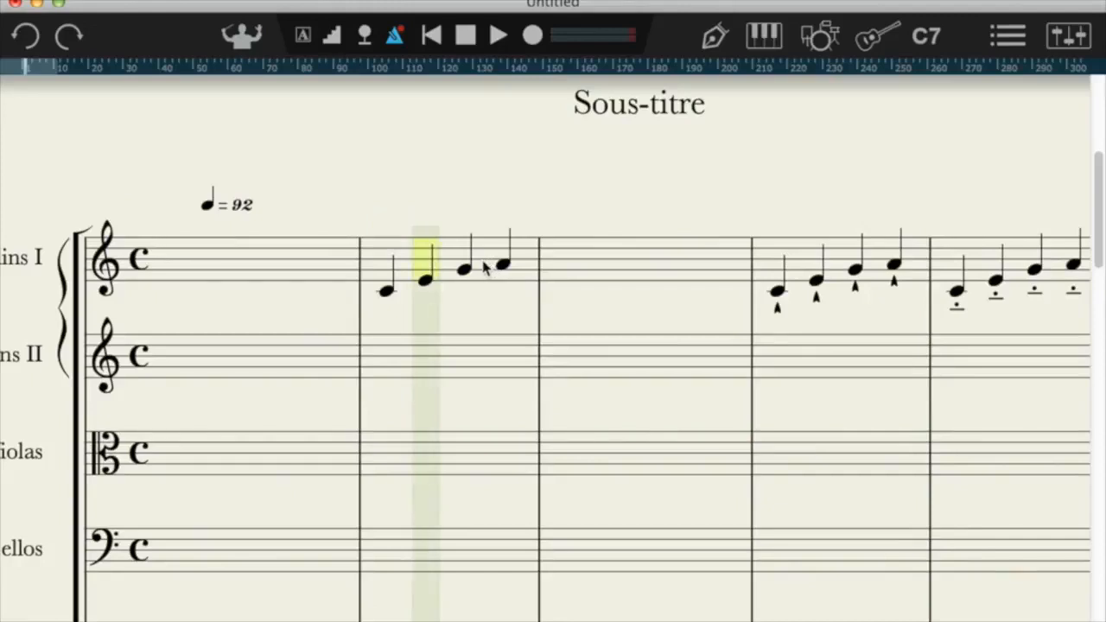
key("z")
key("z")
key("z")
key("z")
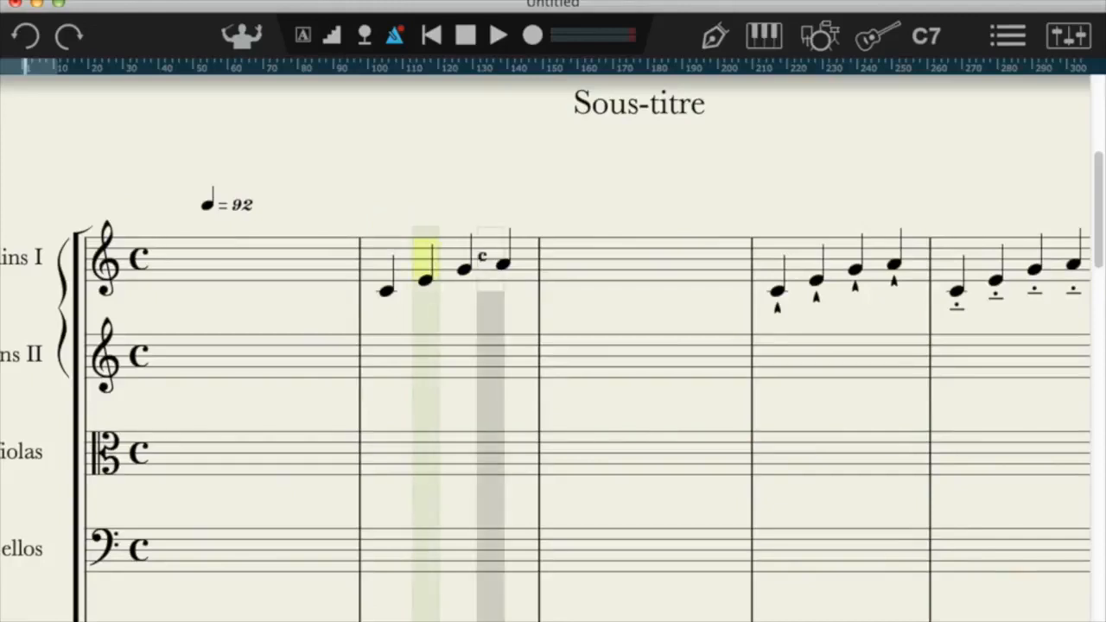
key("Left")
key("Left")
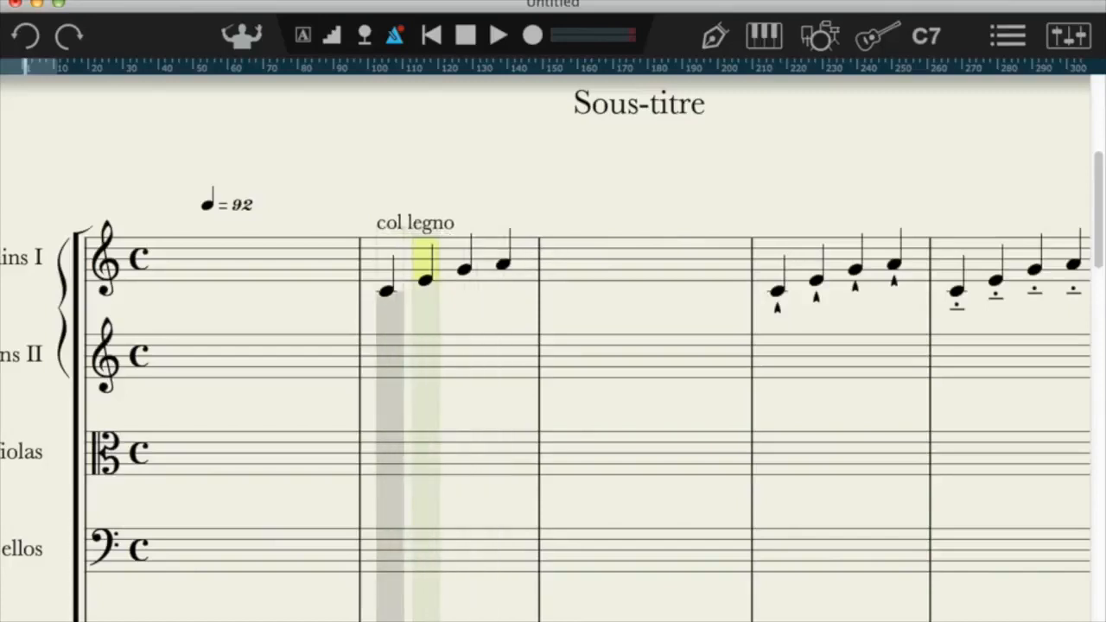
left_click(383, 238)
key("Escape")
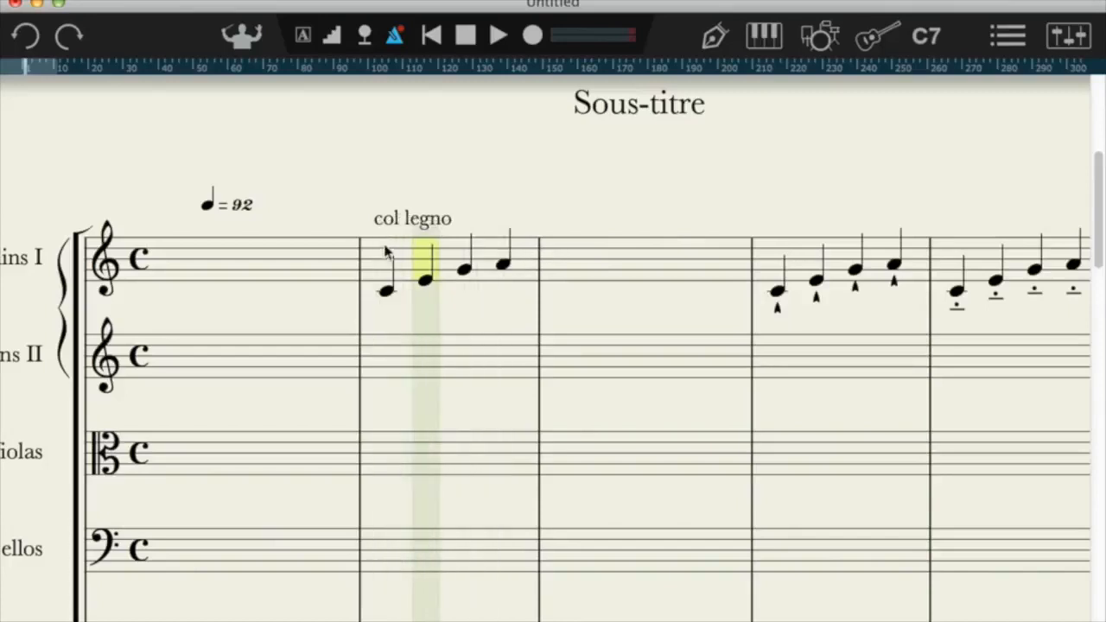
Play back the col legno quarter notes in measure 2 of Violins I.
left_click(382, 242)
key("space")
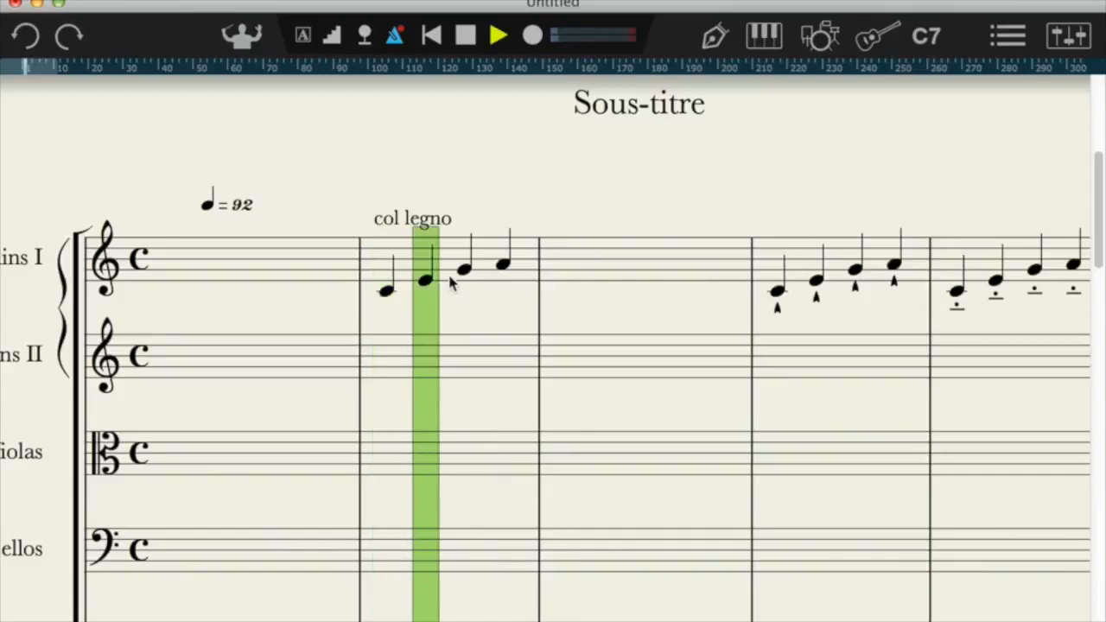
key("space")
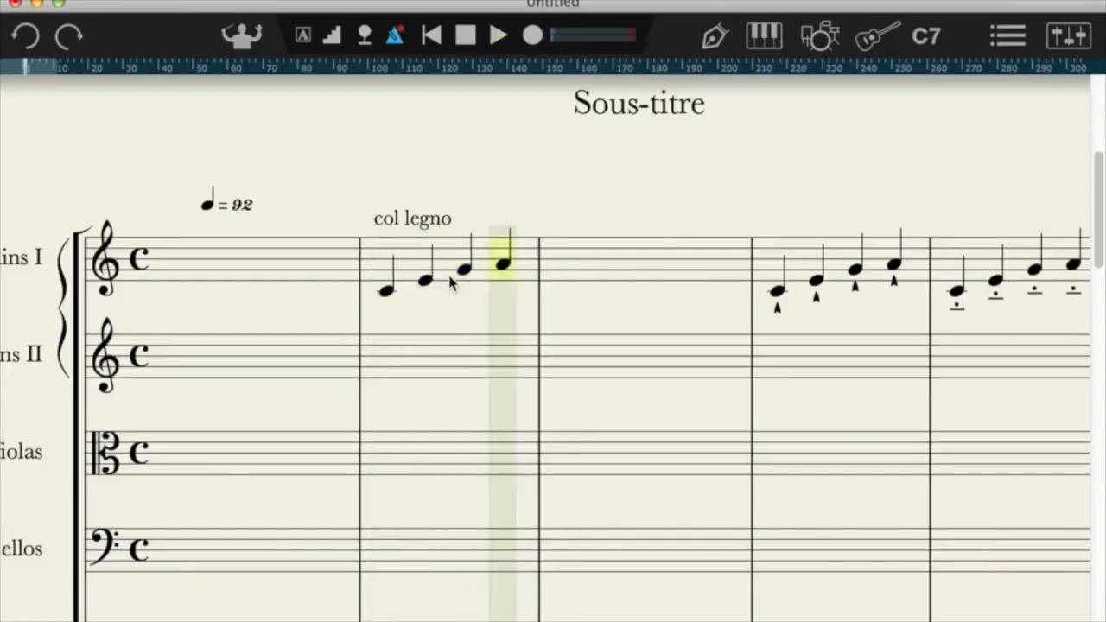
Replace the "col legno" marking with snap pizzicato symbols on the four quarter notes of measure 2 and play back the measure.
left_click(414, 222)
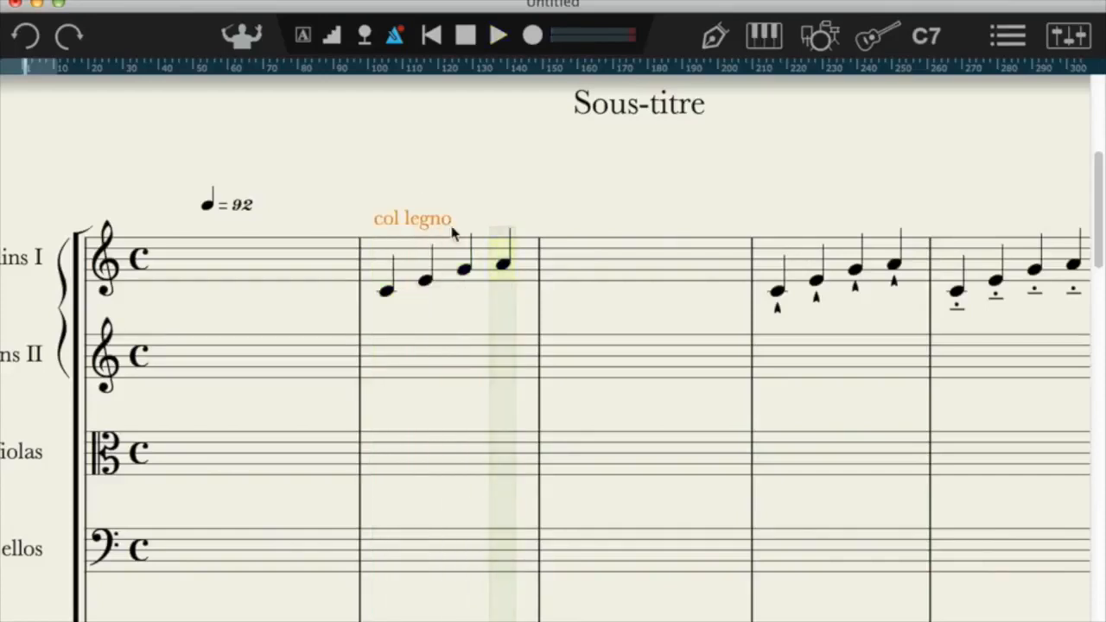
key("Delete")
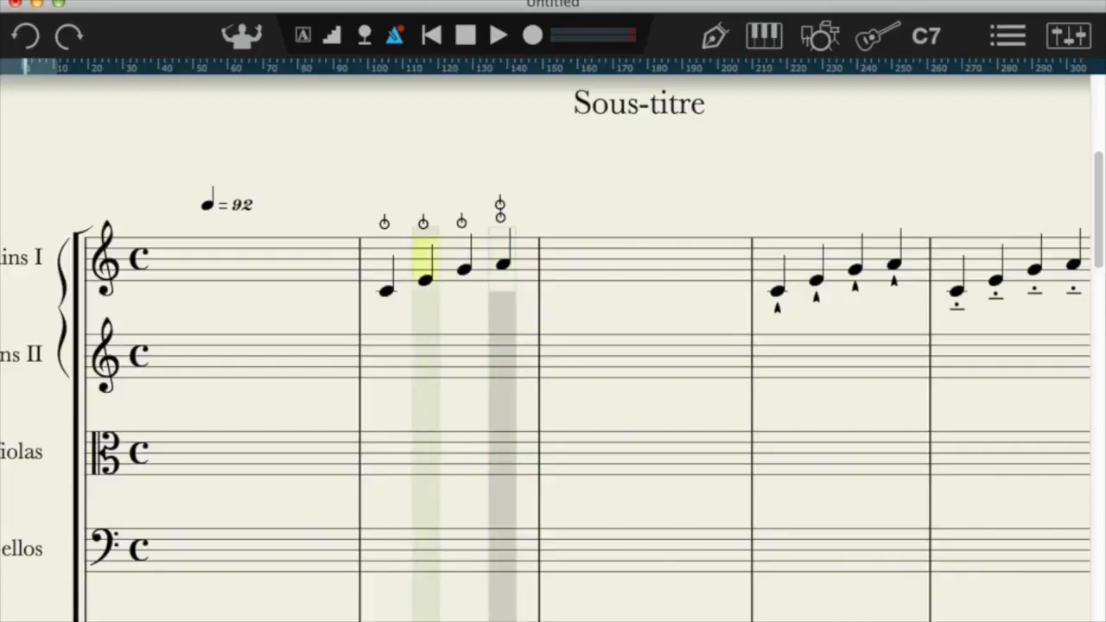
key("Escape")
double_click(477, 292)
key("space")
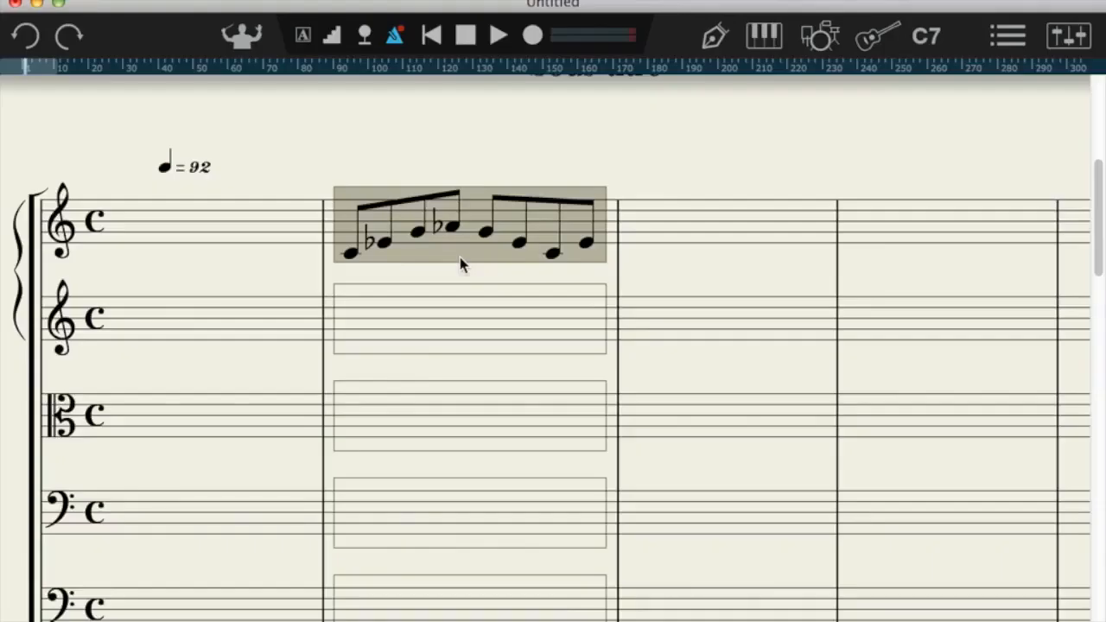
Change the noteheads of the selected eighth-note measure in Violins I to diamonds and play it back.
key("x")
key("x")
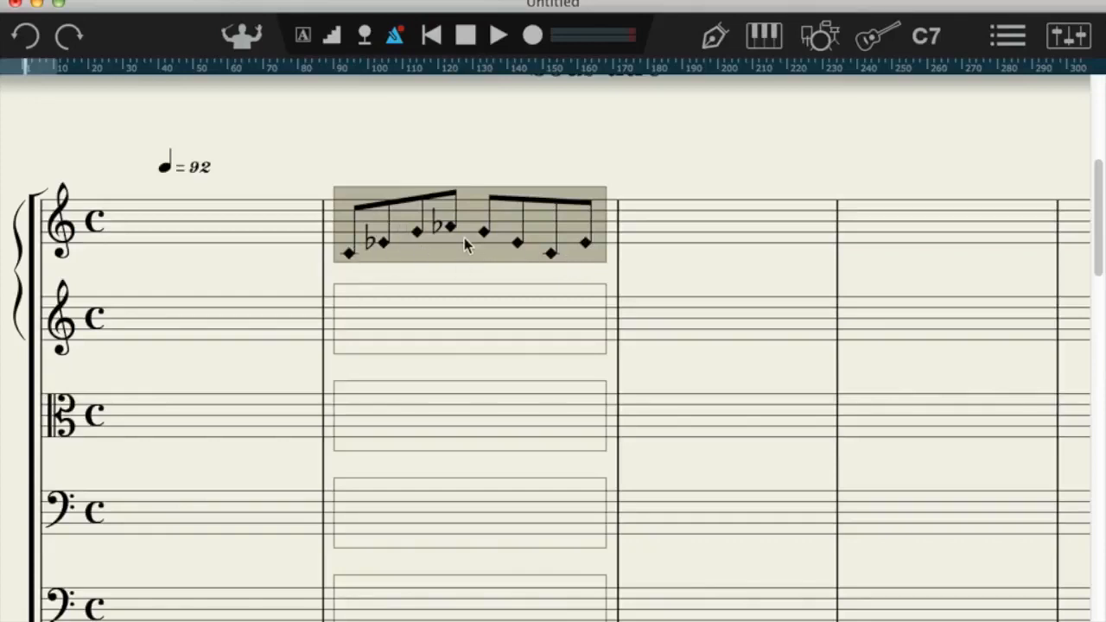
key("space")
Set the tempo marking to quarter note = 120 and play back the diamond-notehead measure in Violins I.
double_click(199, 167)
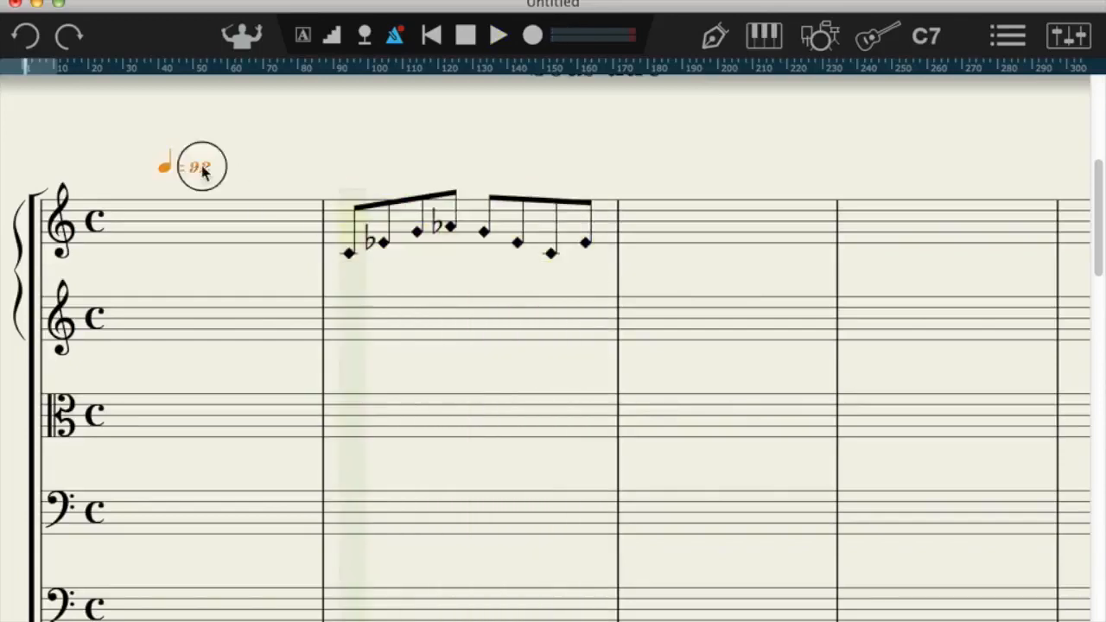
key("BackSpace")
key("BackSpace")
type("12")
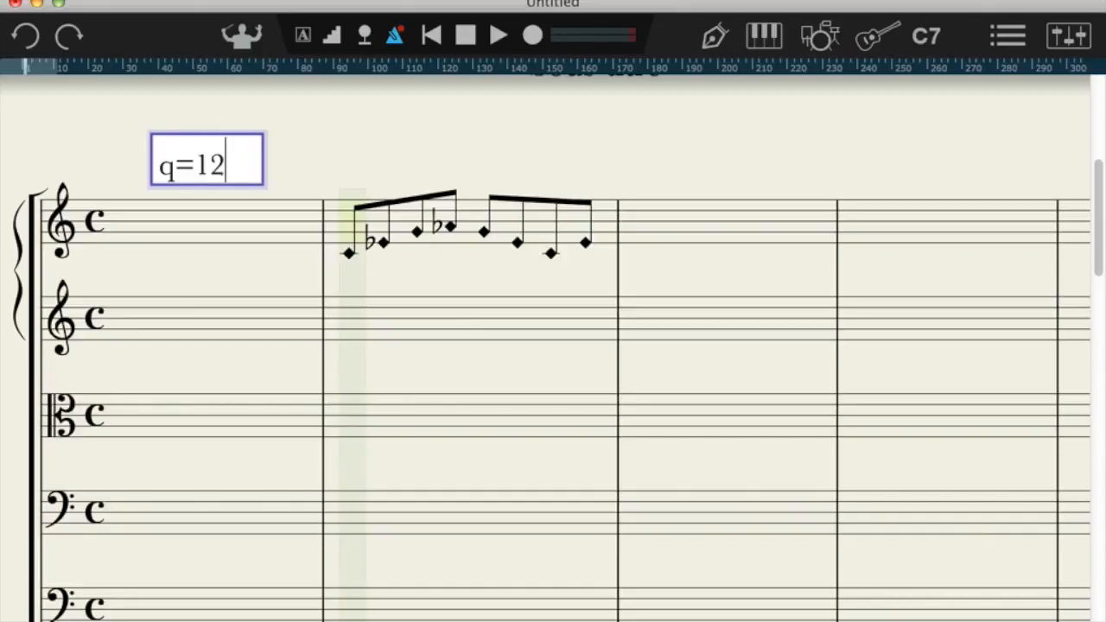
type("0")
key("Return")
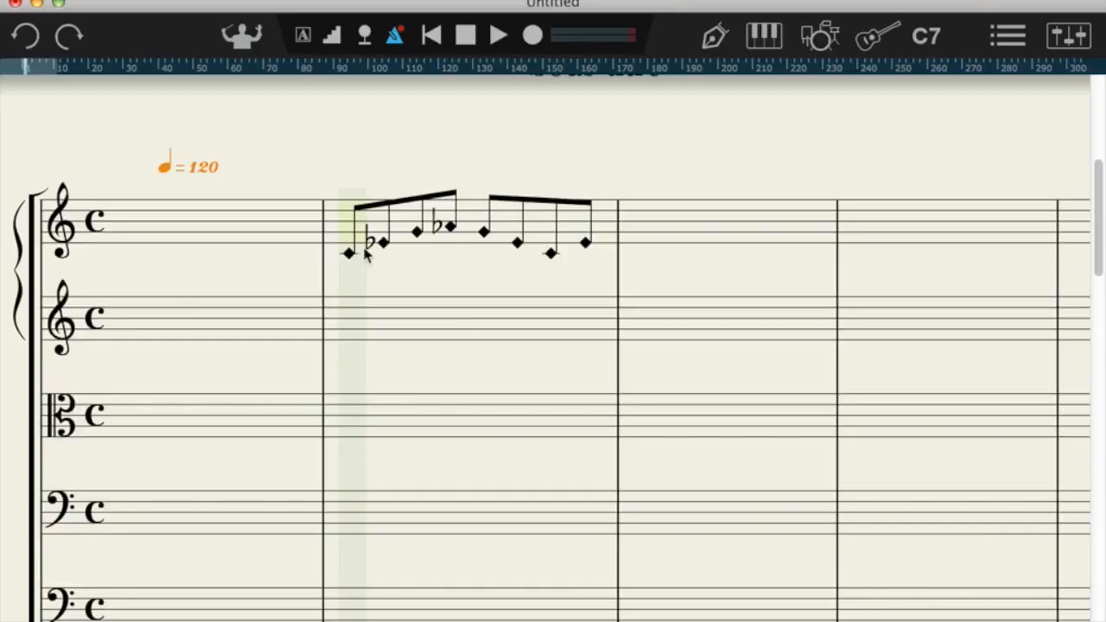
left_click(443, 267)
key("space")
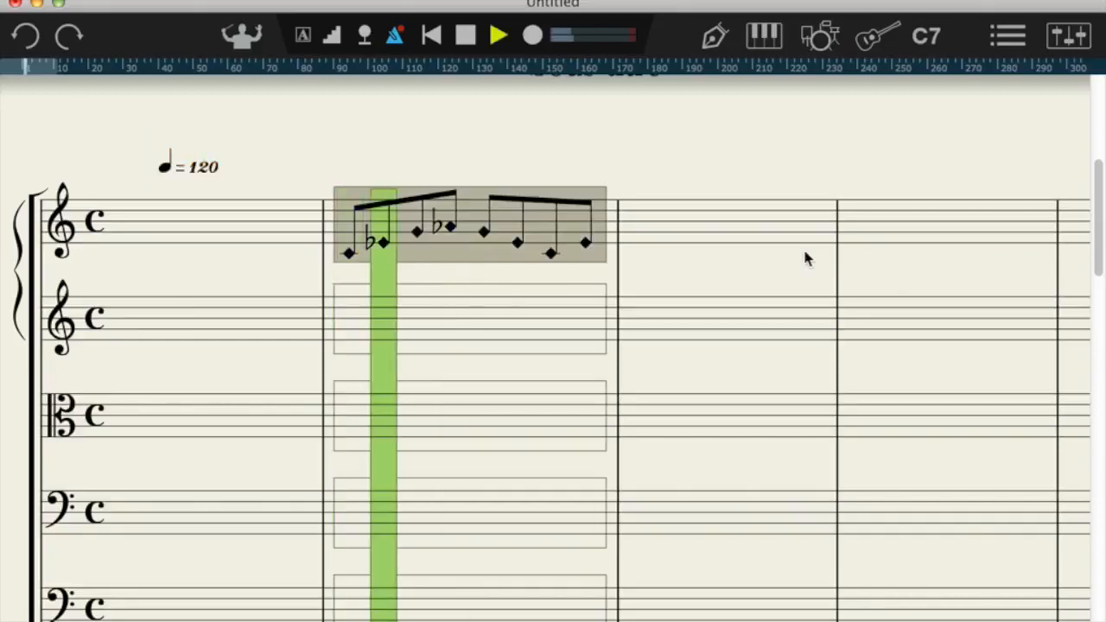
key("space")
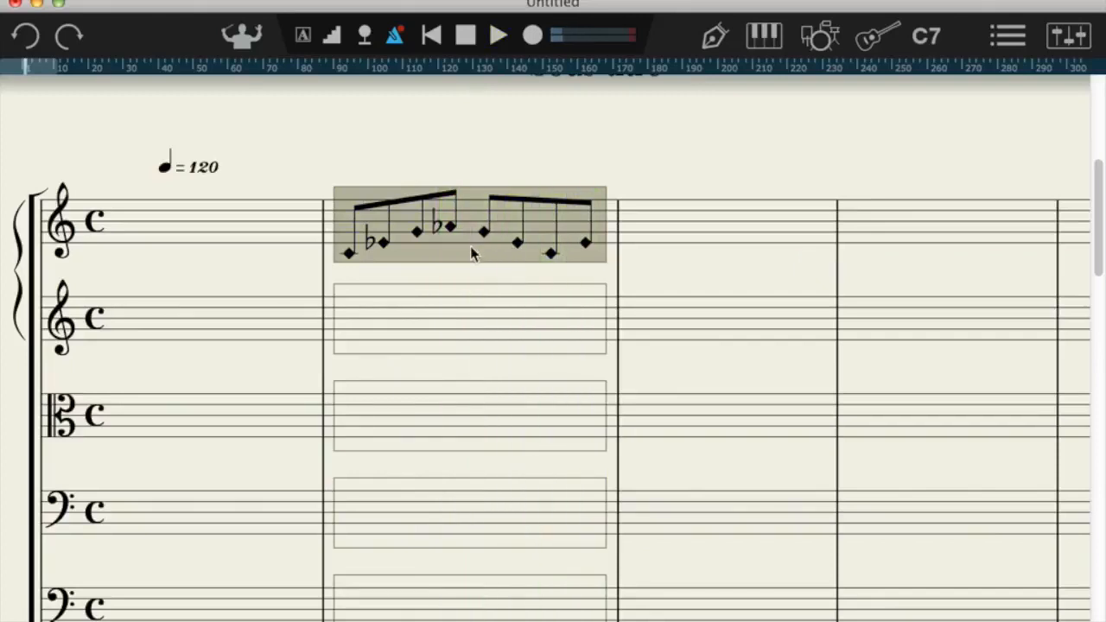
Repeat the diamond-notehead measure into the following measures of Violins I, then select the range and play it back.
double_click(472, 249)
key("shift+r")
double_click(539, 265)
left_click(1026, 244, "shift")
key("space")
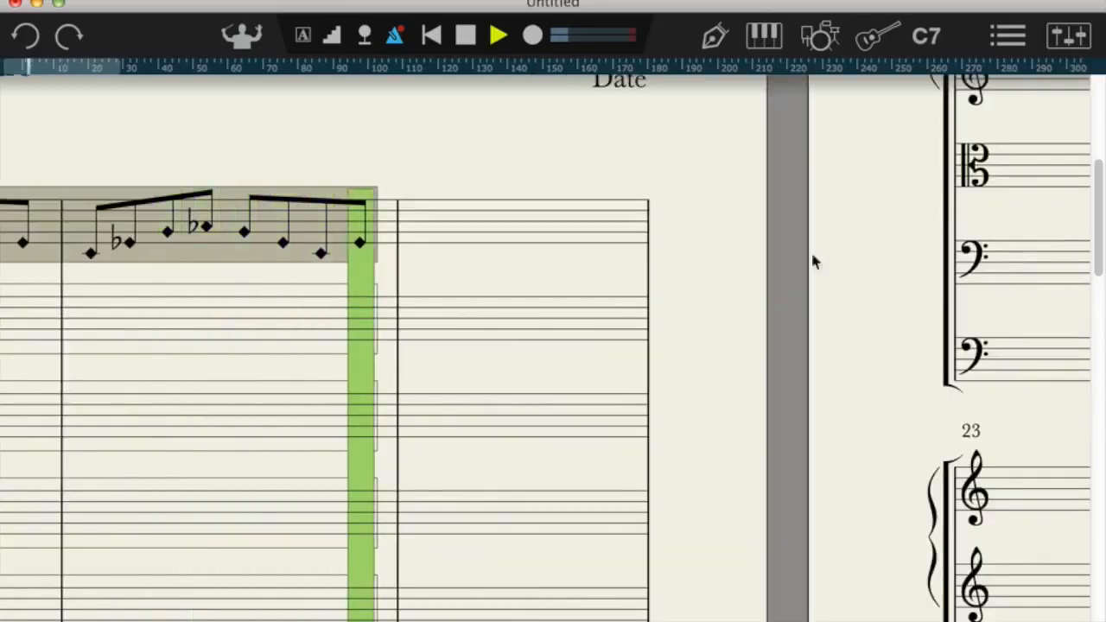
left_click(247, 255)
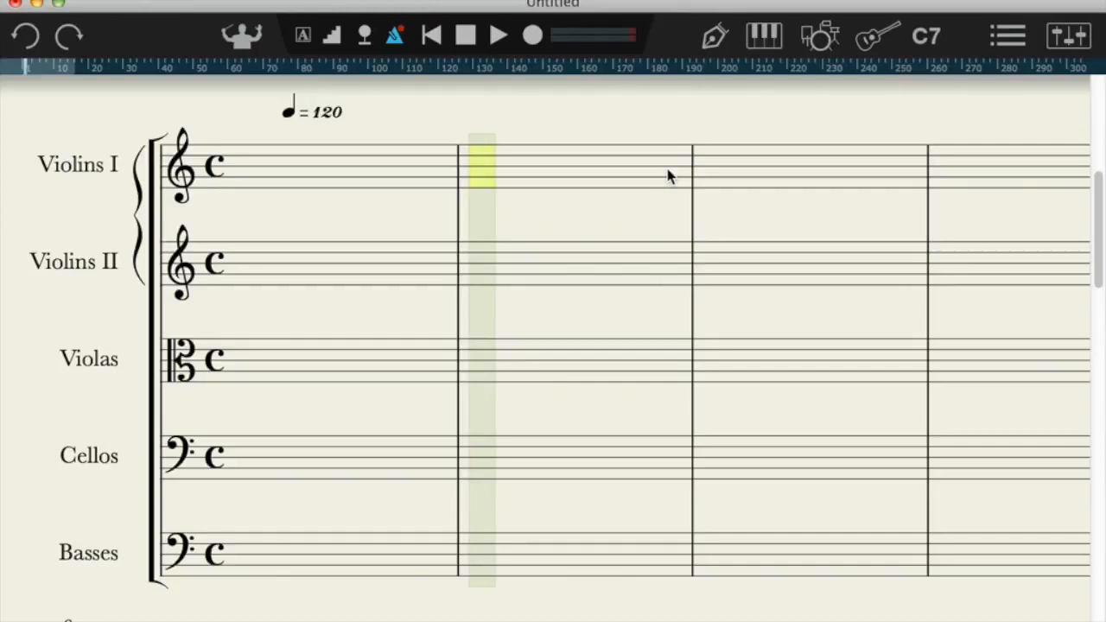
Play back the four unmarked quarter notes in measure 2 of Violins I.
scroll(667, 169, "up", 1)
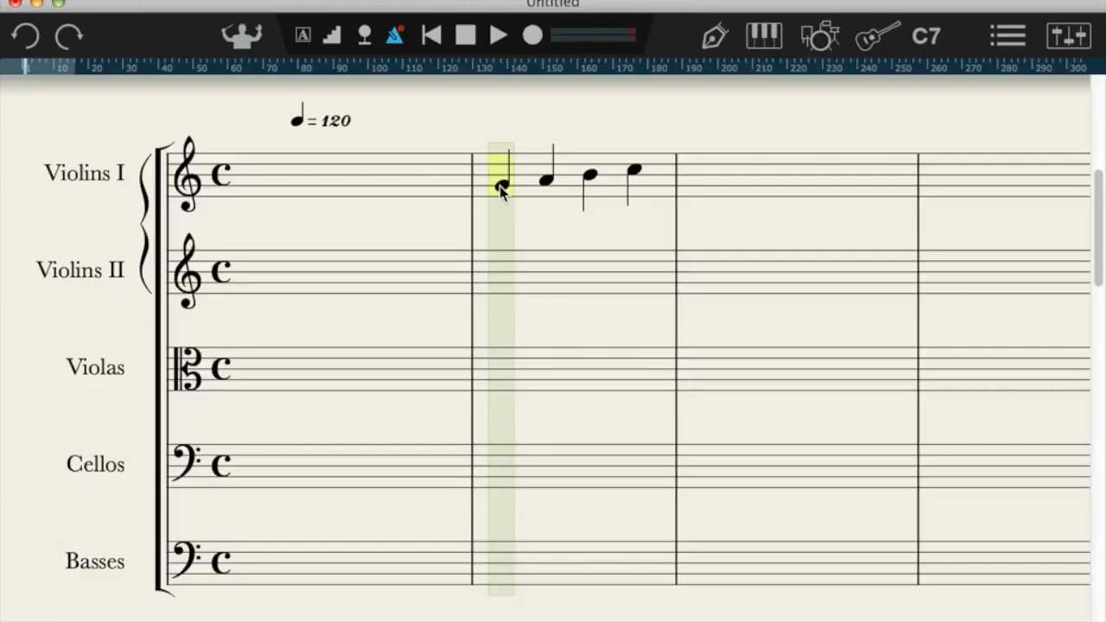
left_click_drag(500, 186, 298, 284)
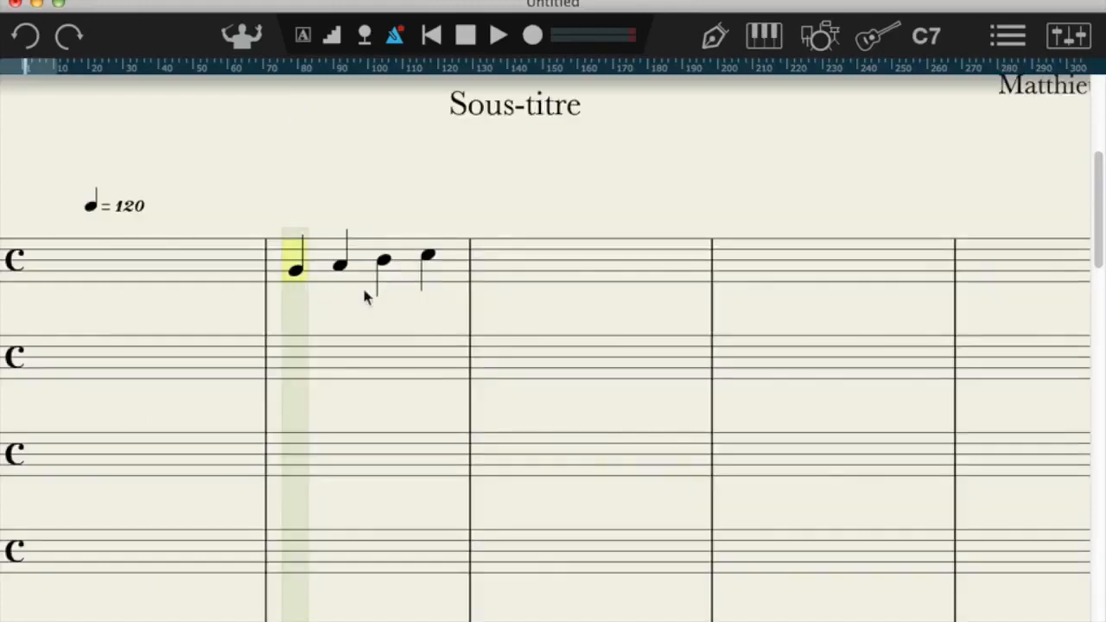
key("space")
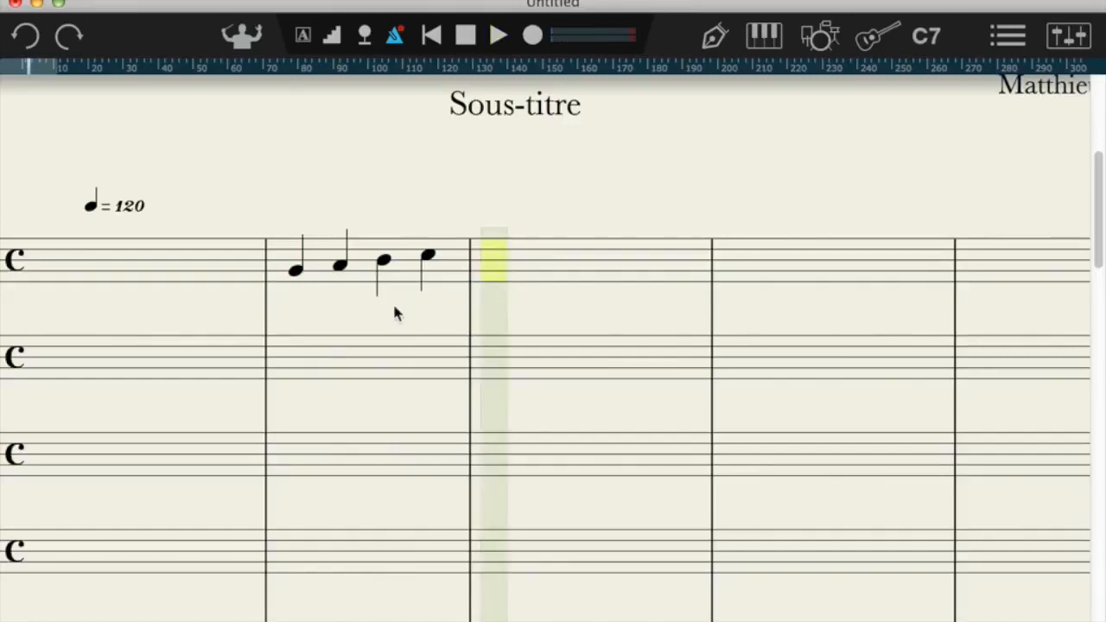
Repeat the quarter-note measure 2 of Violins I into measure 3.
double_click(356, 292)
key("shift+r")
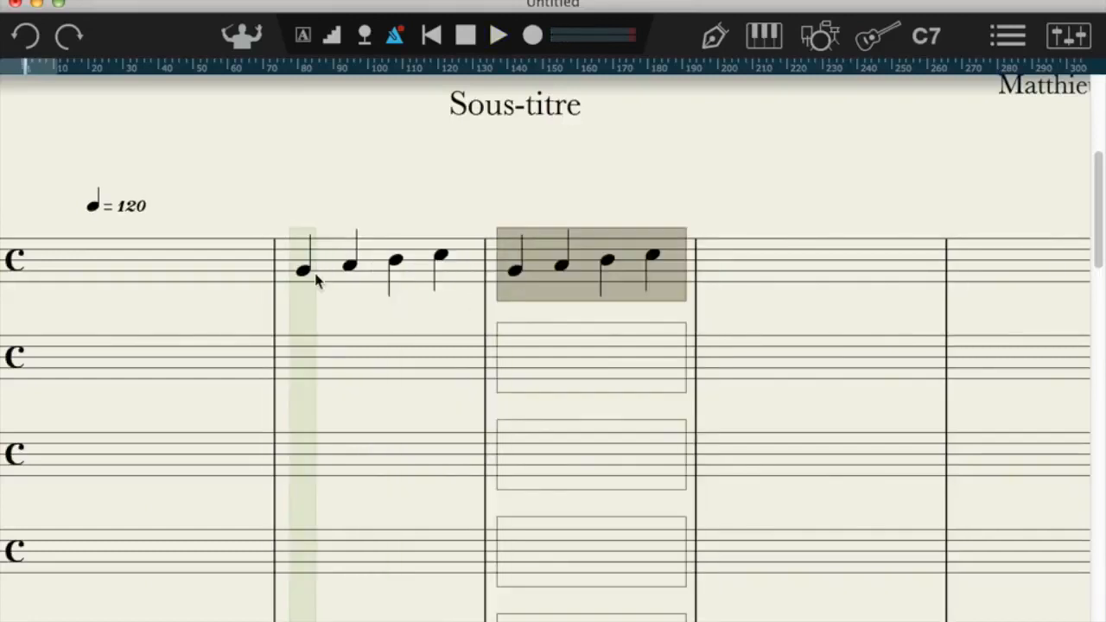
scroll(346, 260, "left", 3)
Play back measures 2 and 3 of Violins I from the first quarter note.
left_click(418, 235)
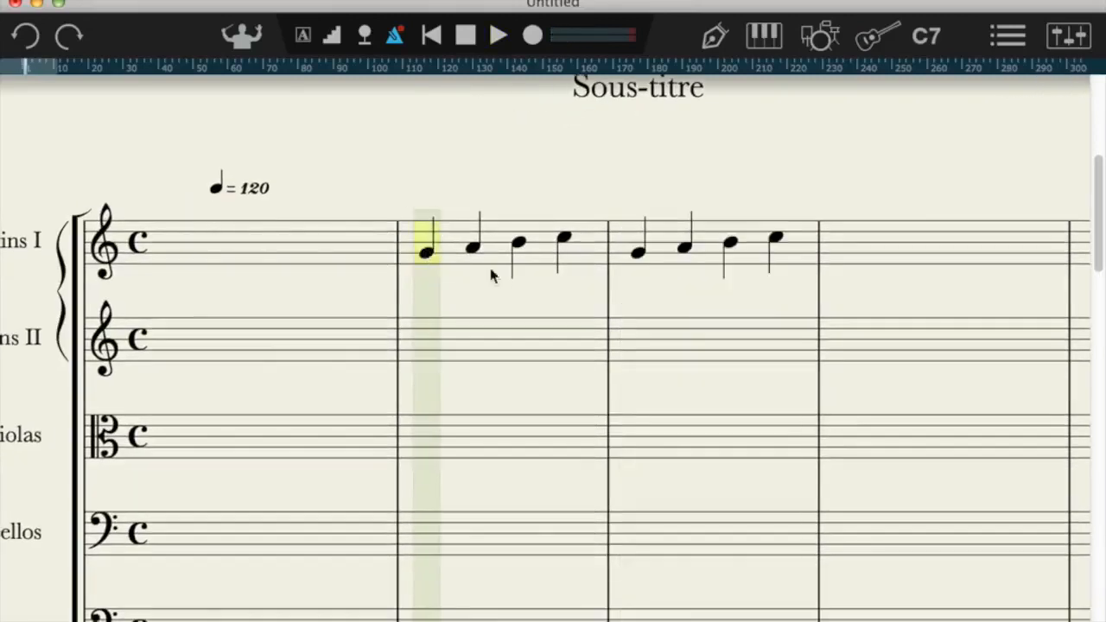
scroll(462, 278, "down", 1)
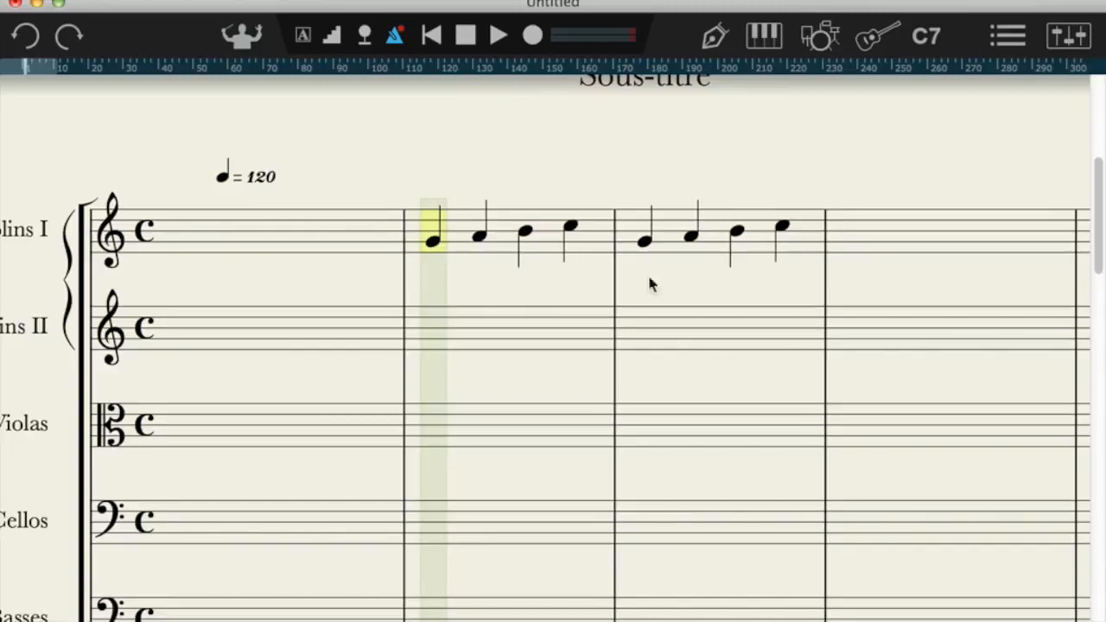
key("space")
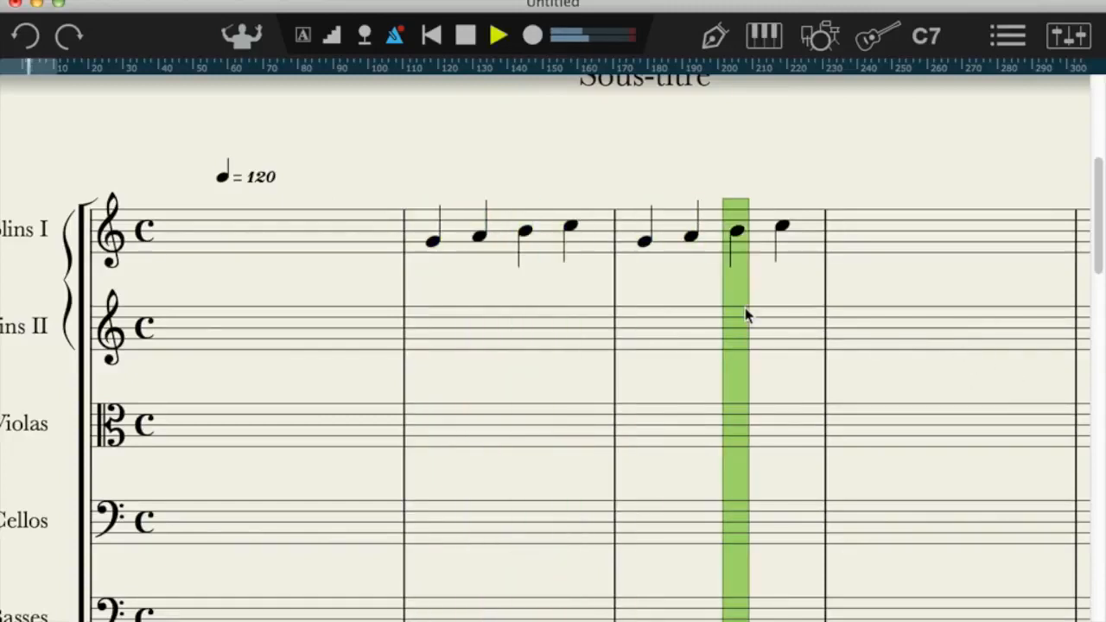
key("space")
Show the sequencer overlay over the quarter notes in measures 2 and 3 of Violins I.
scroll(503, 282, "left", 10)
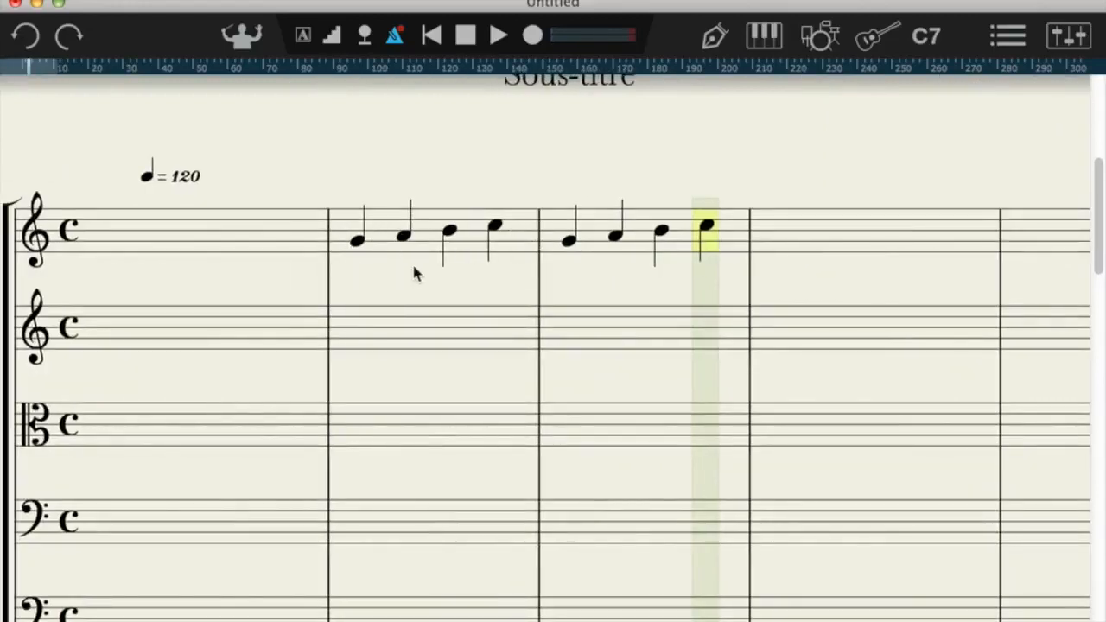
scroll(415, 264, "left", 2)
scroll(415, 264, "down", 1)
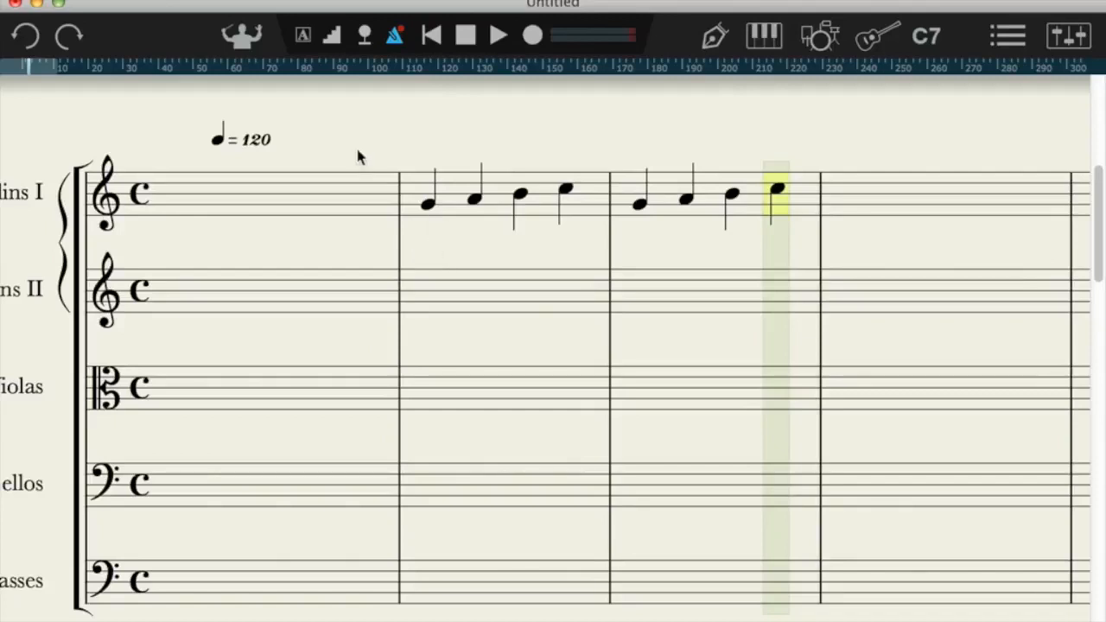
left_click(235, 0)
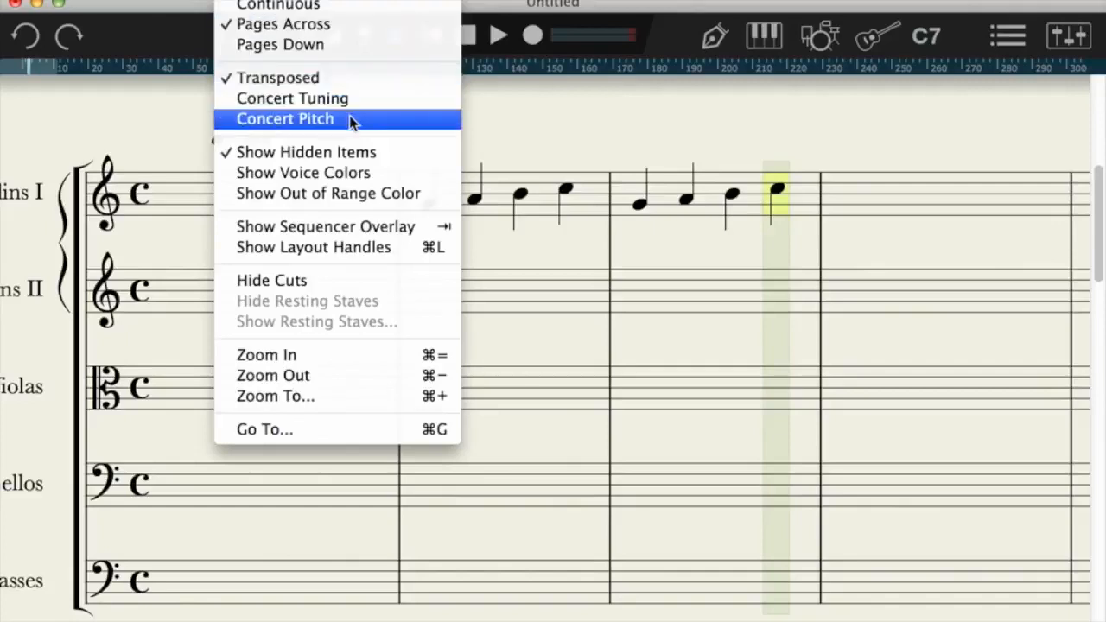
left_click(367, 228)
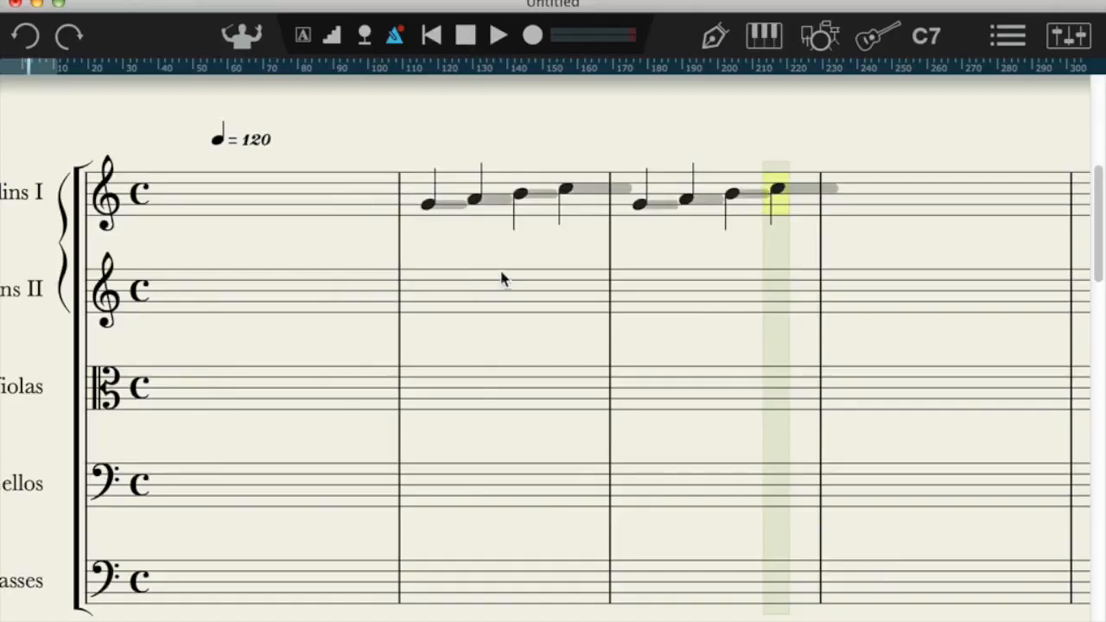
Select the first quarter note of measure 2 in the sequencer overlay and play back the passage from it.
left_click_drag(430, 209, 439, 210)
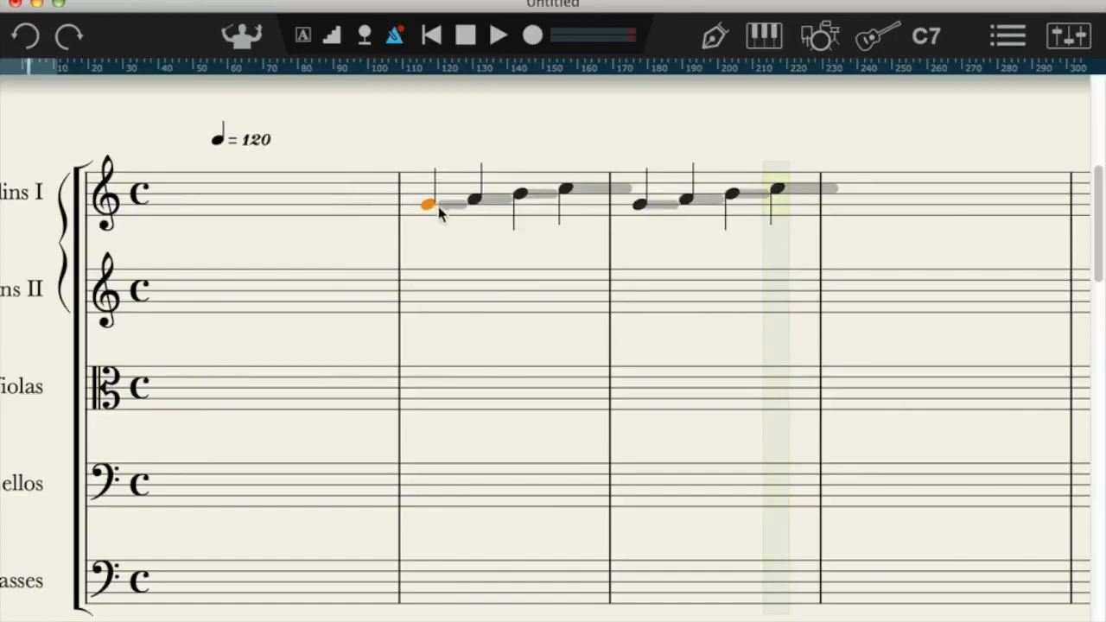
left_click(414, 162)
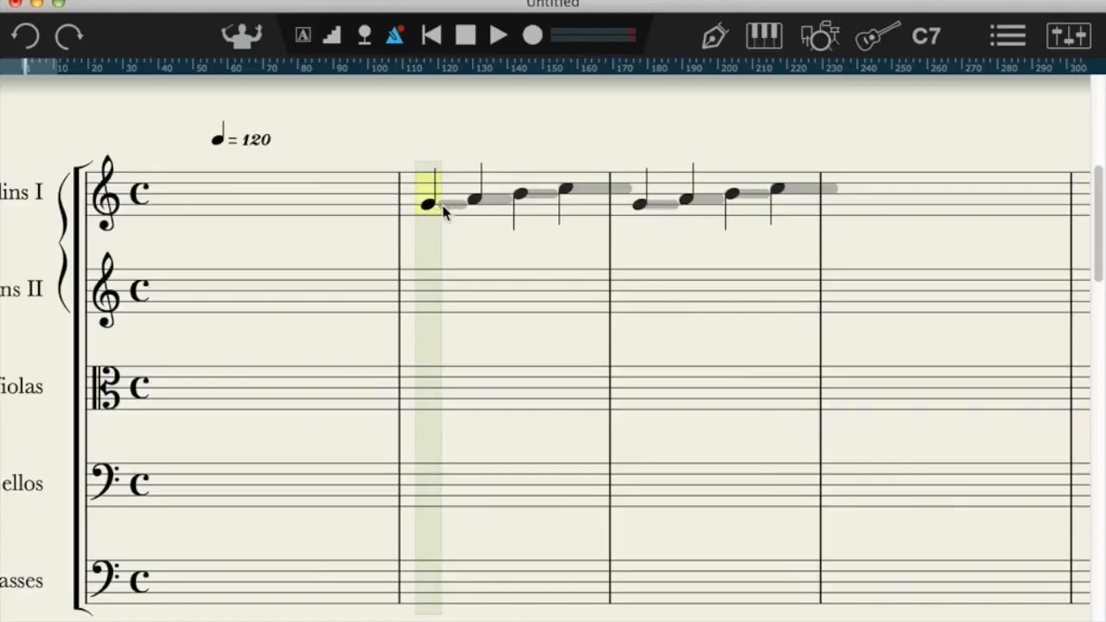
key("space")
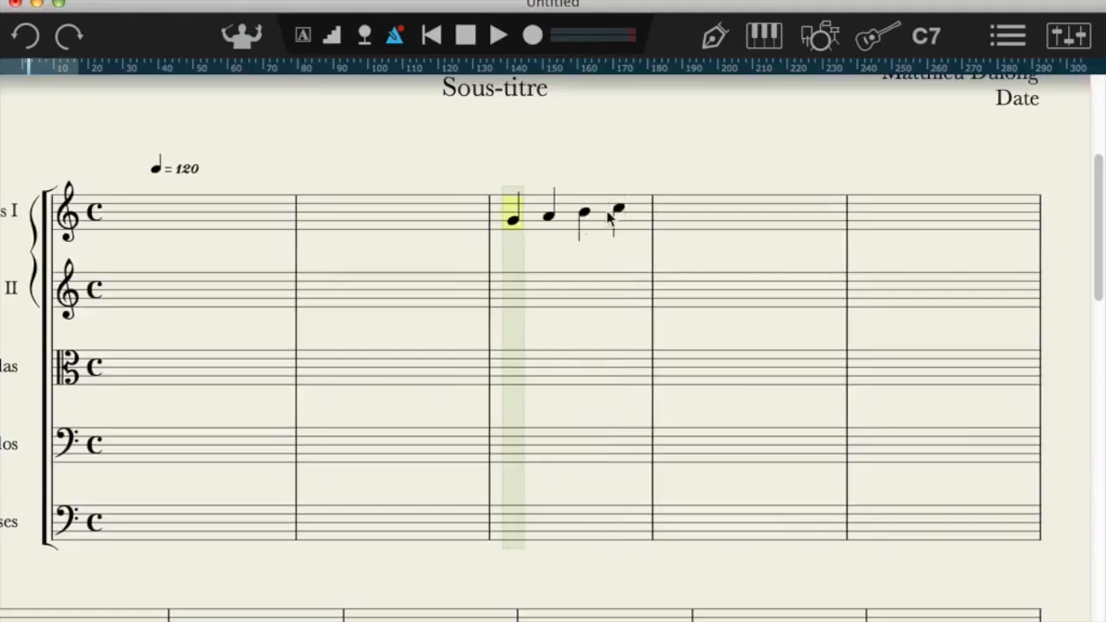
Add three-slash tremolos to the four quarter notes in measure 3 of Violins I and play them back.
left_click(580, 248)
key("slash")
key("slash")
key("slash")
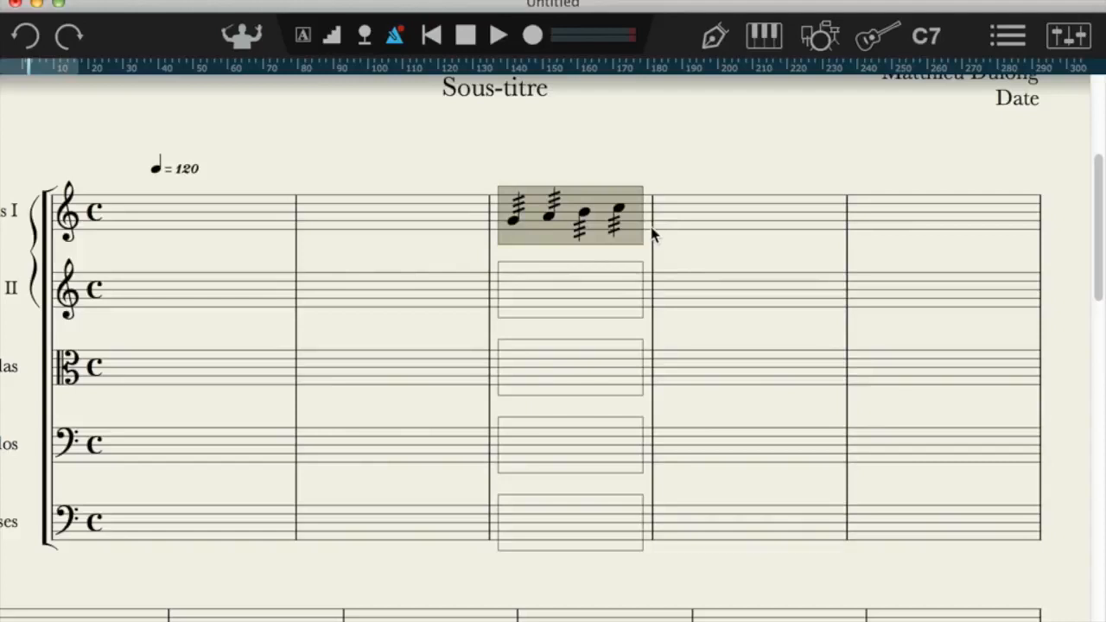
key("space")
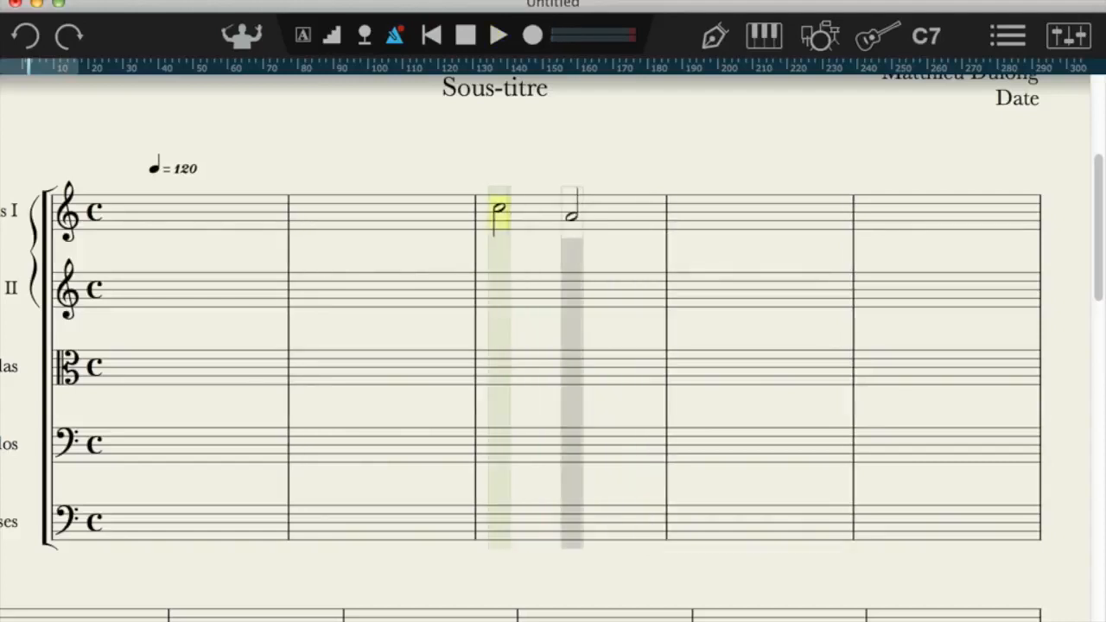
Enter a half-note A after the C in measure 3 of Violins I and mark both half notes with the small harmonic circle.
left_click(591, 216)
key("Escape")
key("o")
left_click(527, 197)
left_click(583, 187)
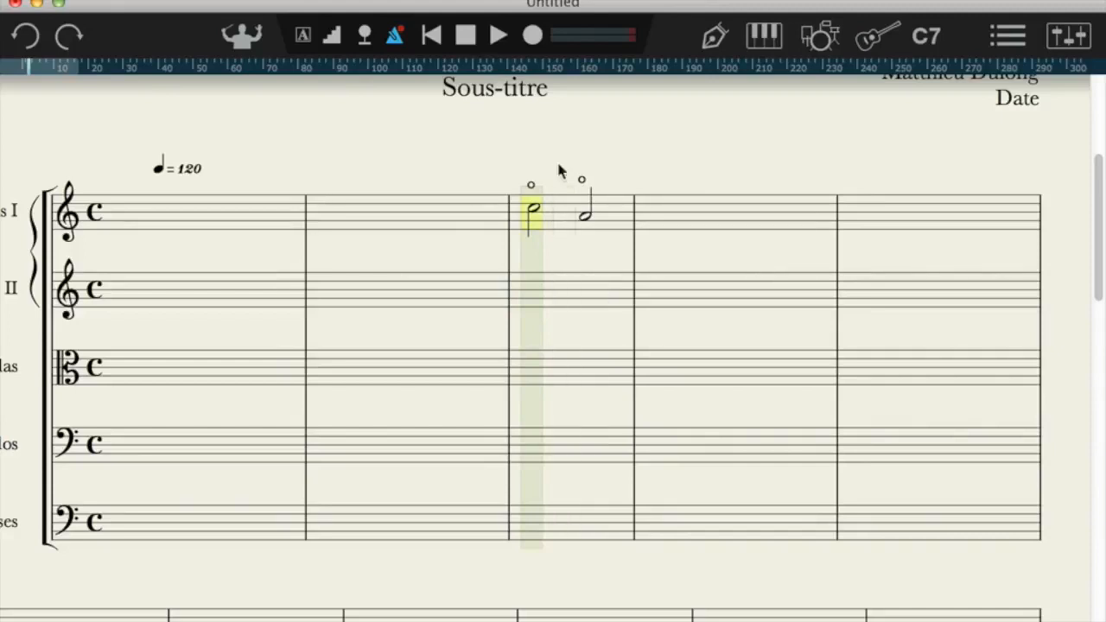
Locate the harmonic circle among the technique marks without adding it, and play back the two half notes in measure 3.
left_click(569, 232)
mouse_move(441, 321)
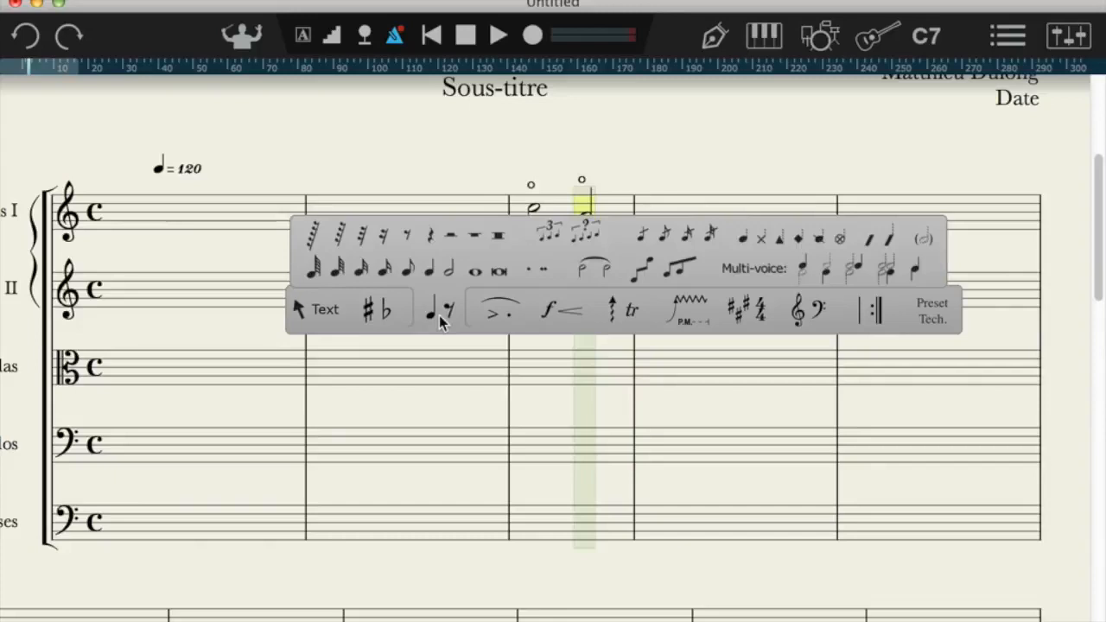
mouse_move(612, 313)
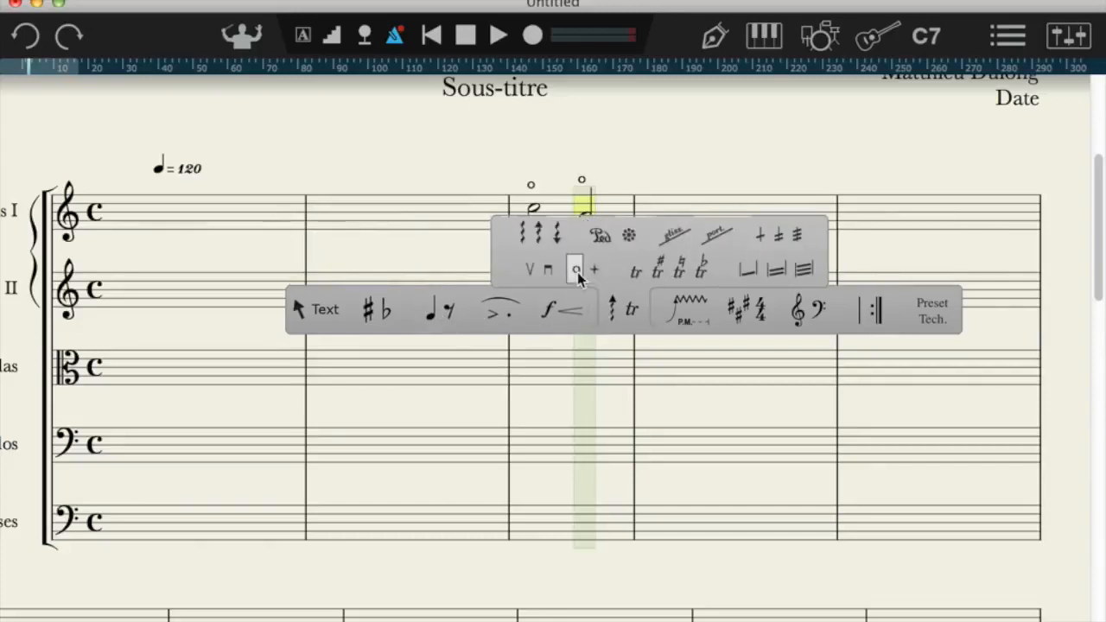
left_click(444, 226)
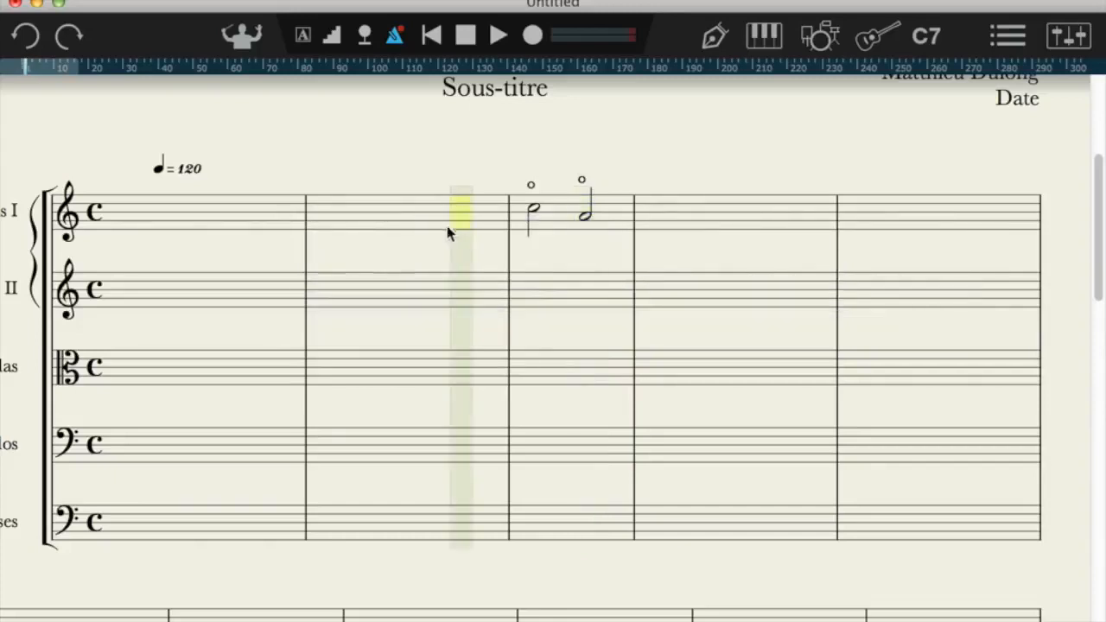
double_click(551, 231)
key("space")
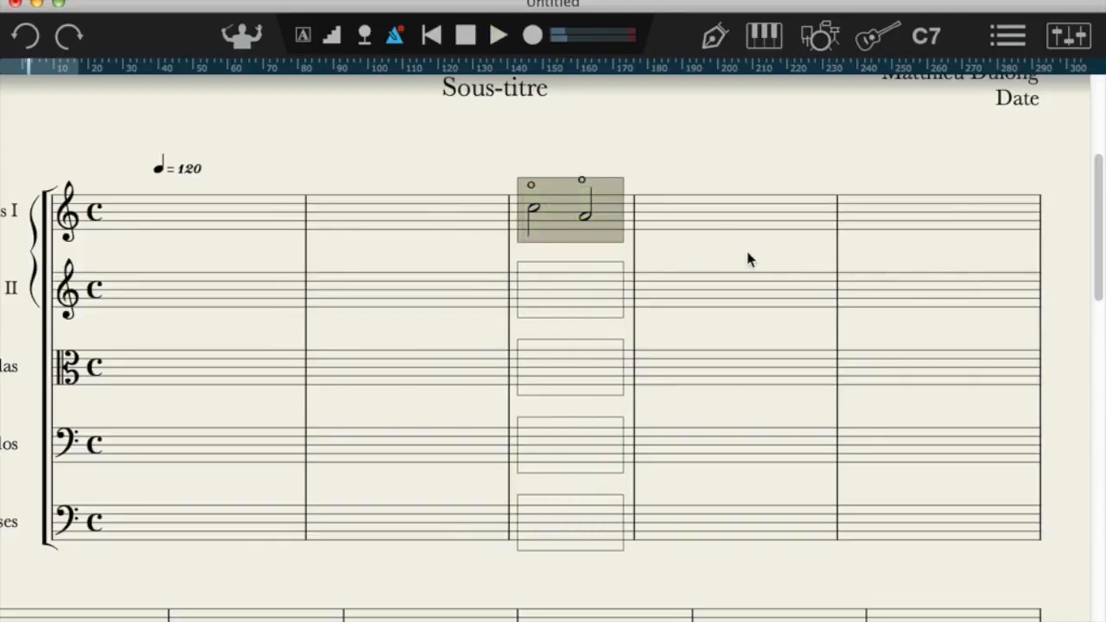
Replace the half notes in measure 3 of Violins I with a whole-note chord of B and C.
left_click(574, 230)
double_click(556, 242)
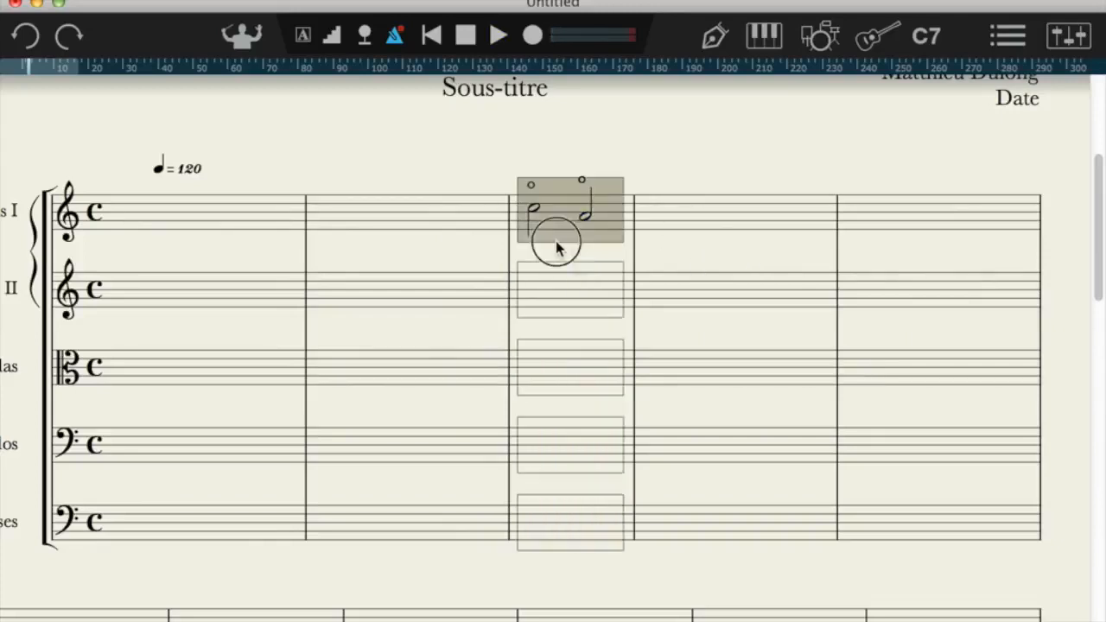
key("Delete")
left_click(595, 219)
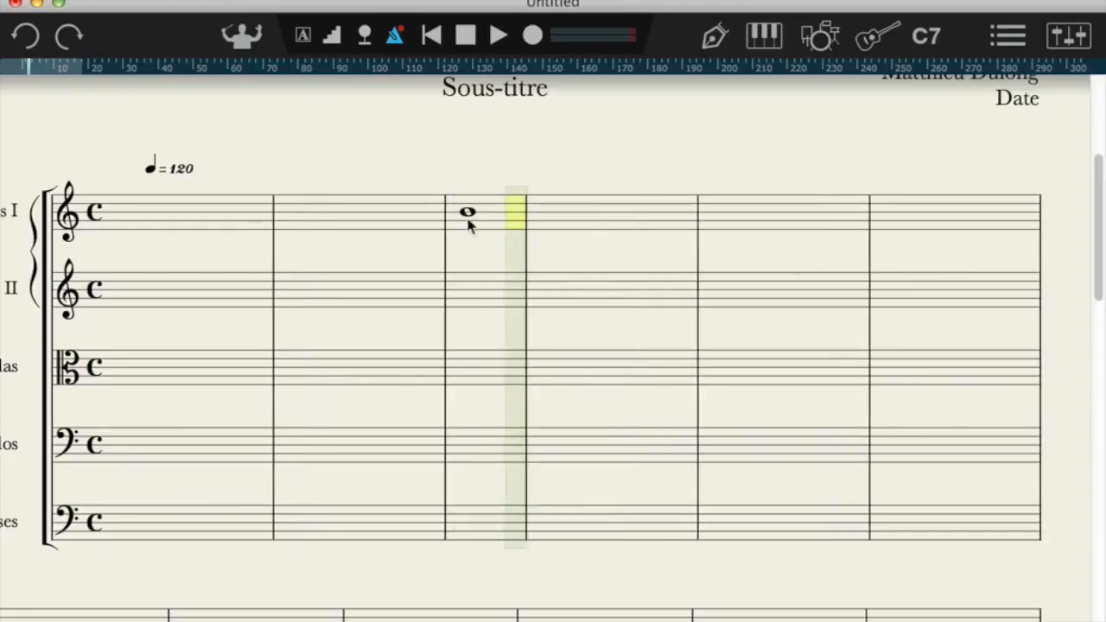
left_click(506, 238)
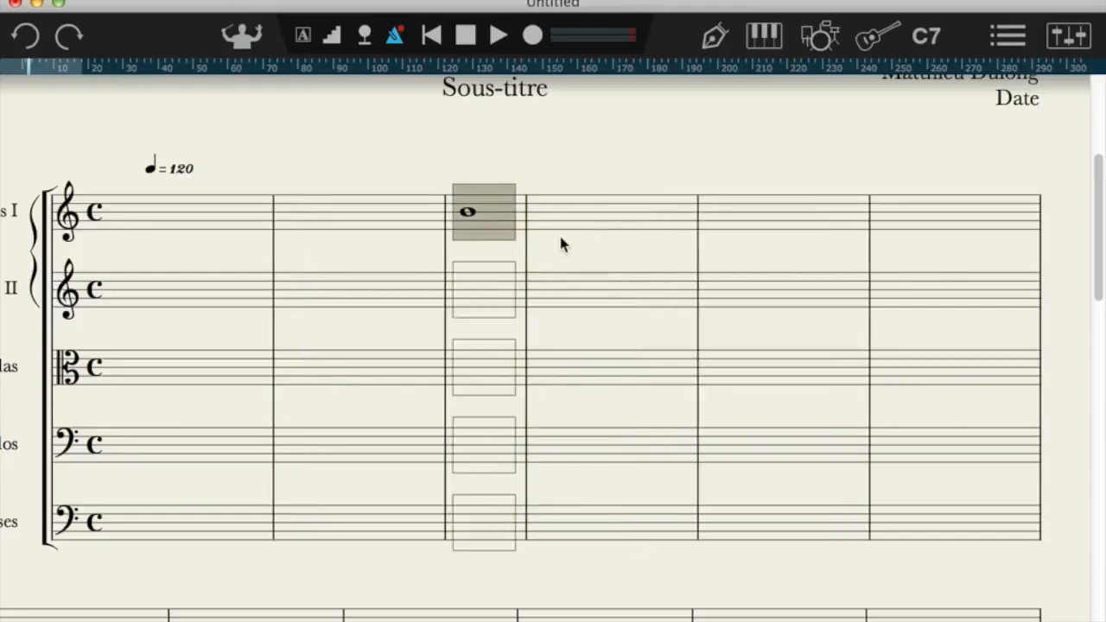
left_click(482, 243)
key("w")
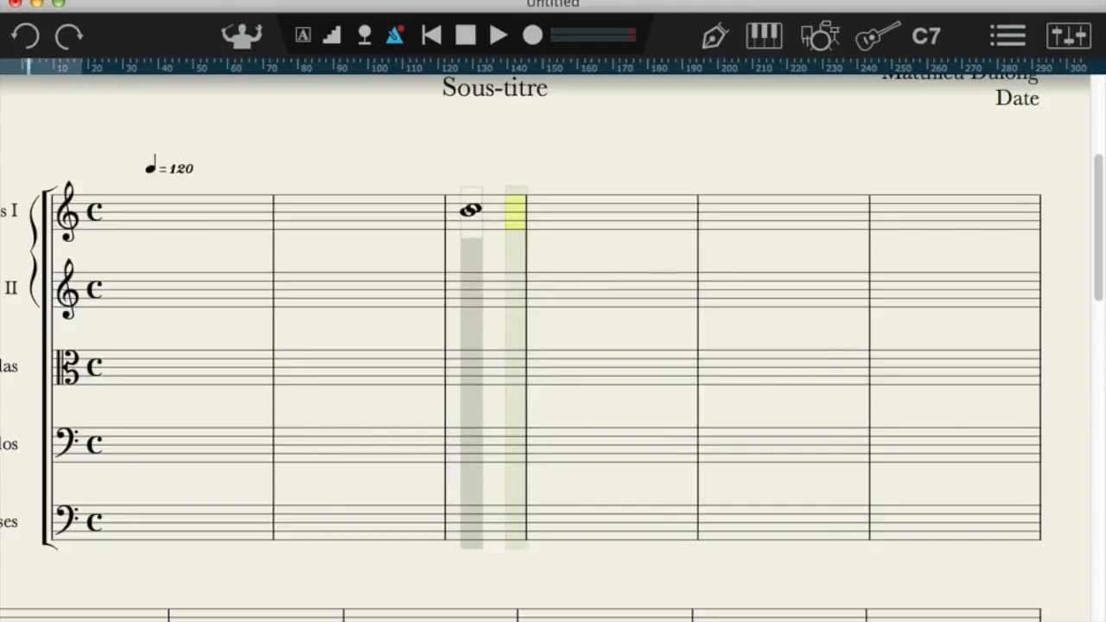
left_click(473, 208)
key("Escape")
Mark the whole-note chord in measure 3 of Violins I with a plain trill and play it back.
right_click(480, 229)
mouse_move(628, 301)
left_click(633, 276)
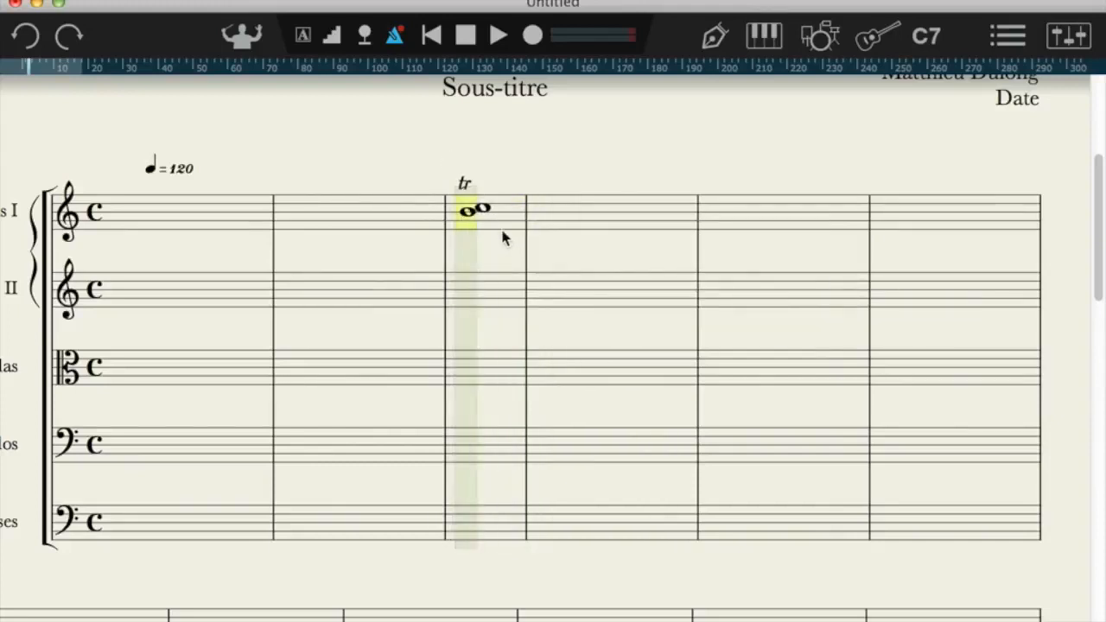
key("space")
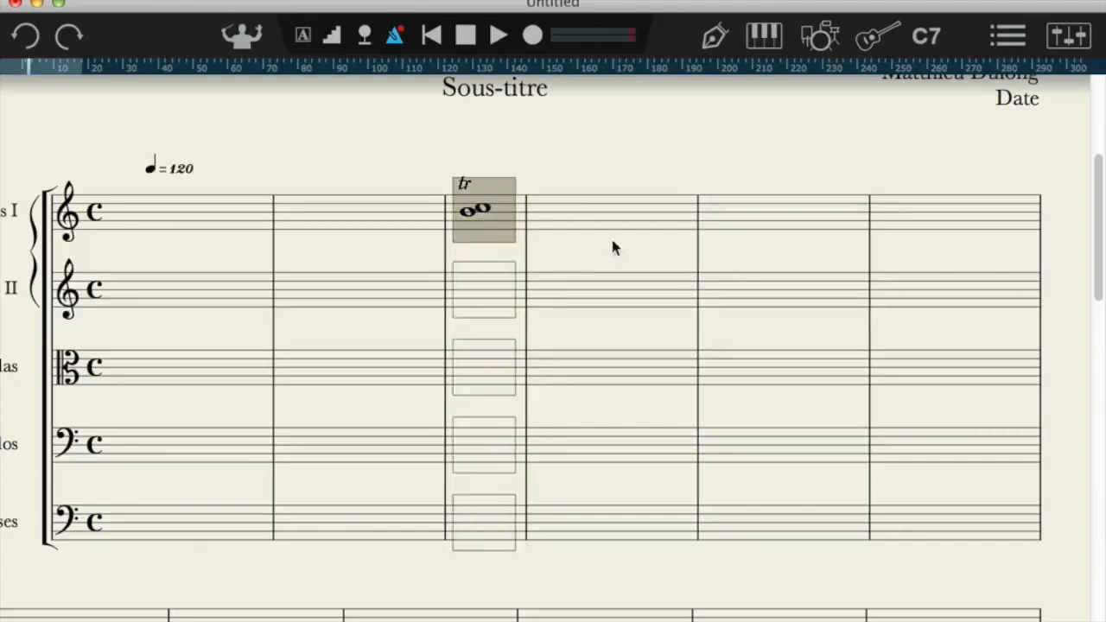
key("space")
Sharpen the upper note of the trilled chord in measure 3 and play the measure back.
left_click(489, 209)
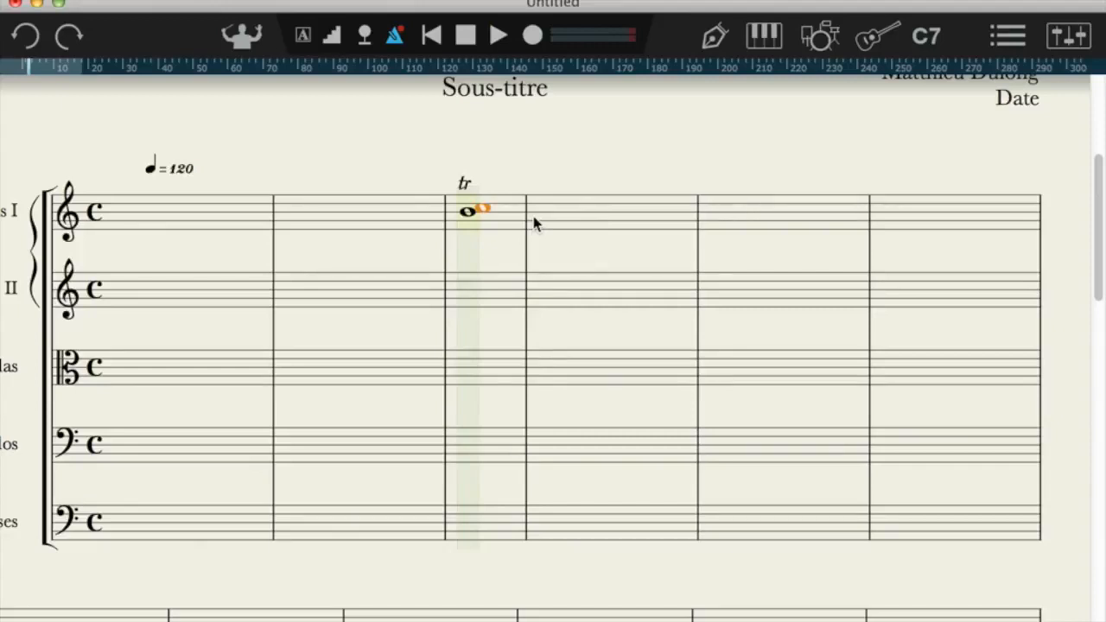
key("shift+3")
double_click(486, 233)
key("space")
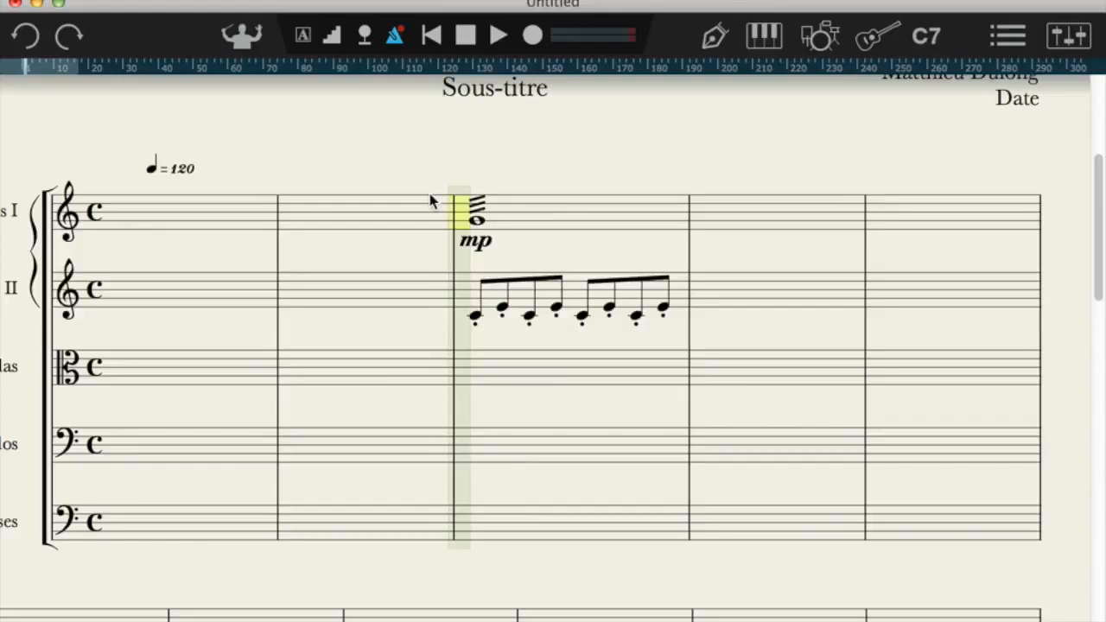
Inspect the tremolo whole note in the sequencer overlay and apply Quantize To Notation to measure 3 of Violins I.
key("q")
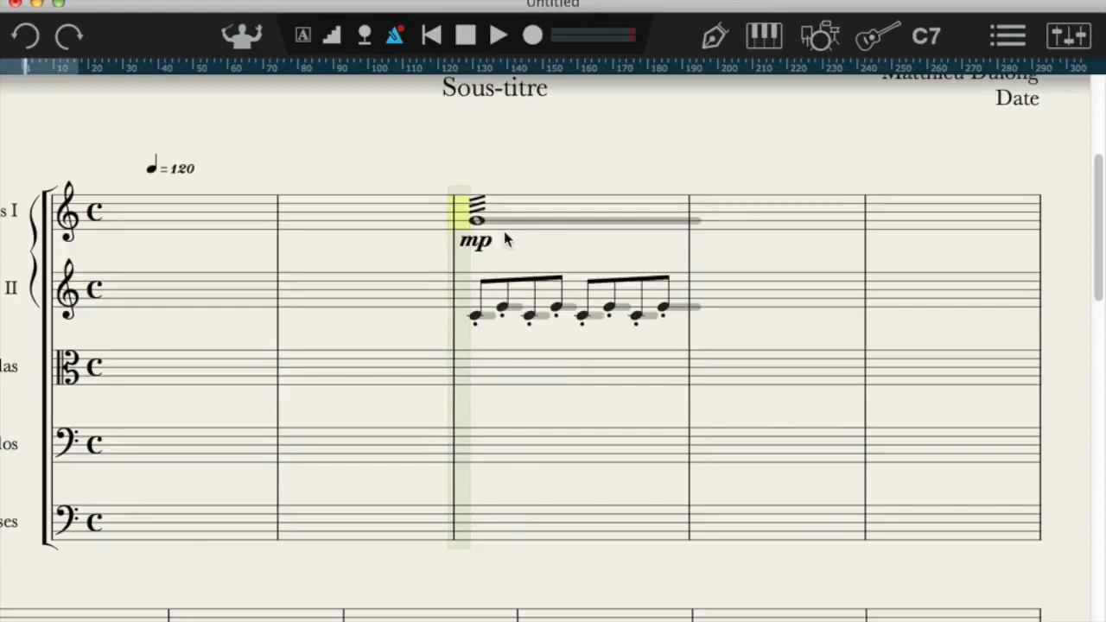
left_click(477, 222)
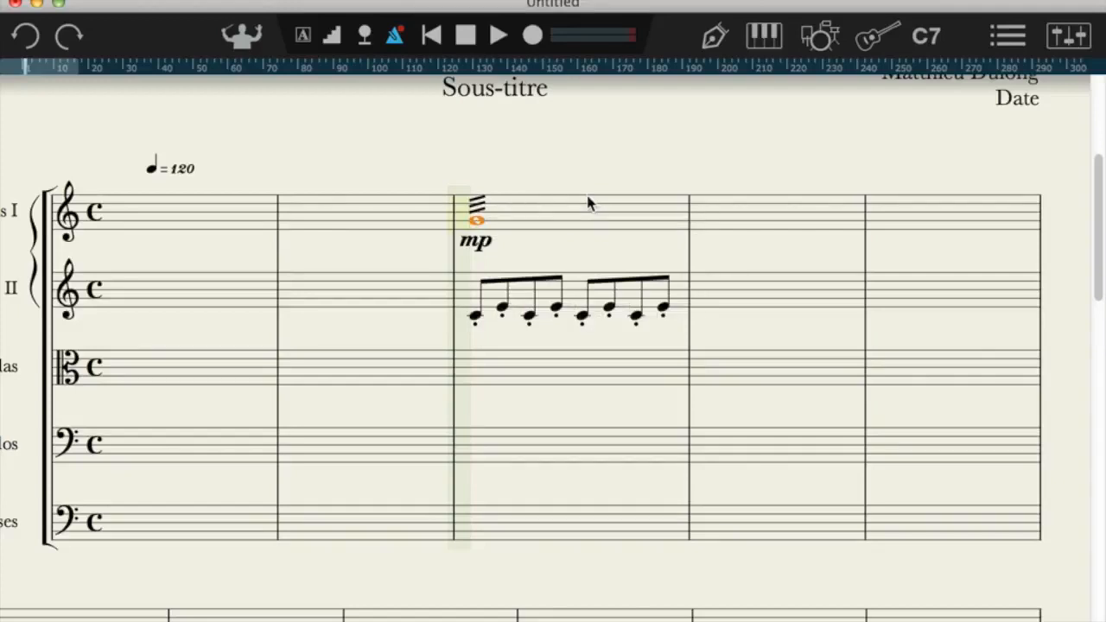
double_click(546, 216)
left_click(233, 0)
mouse_move(289, 0)
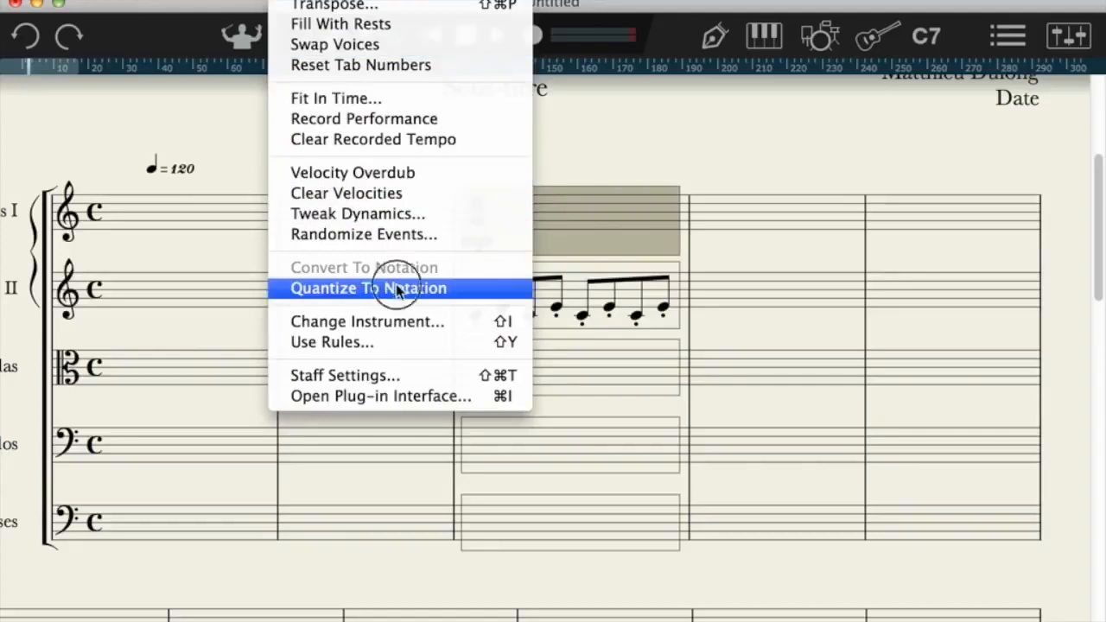
left_click(384, 288)
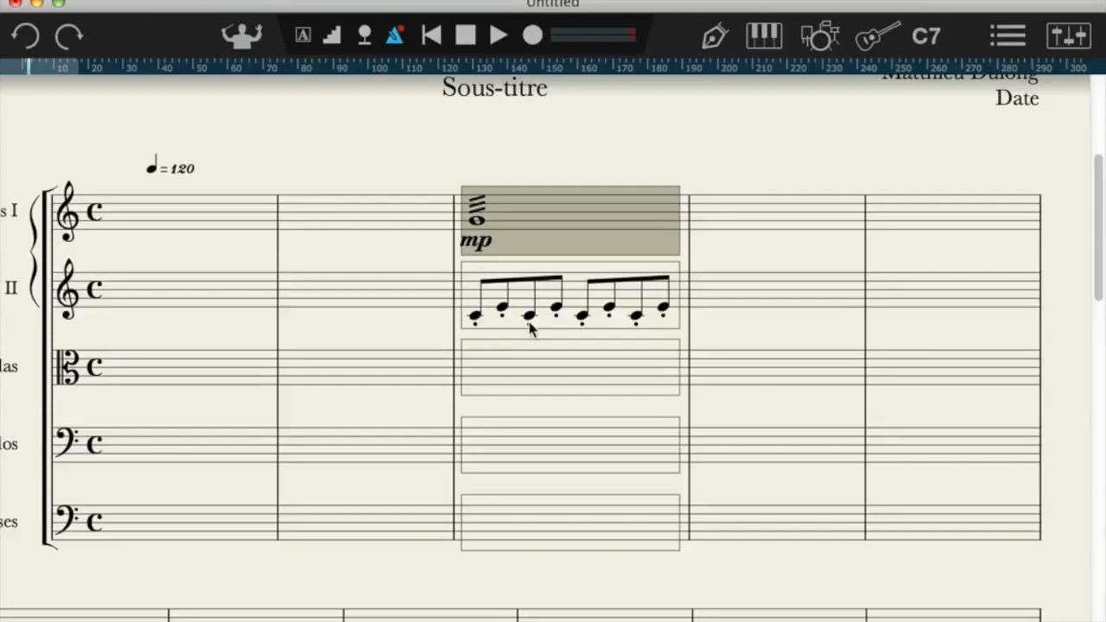
Play back the Violins I tremolo together with the Violins II staccato eighth notes from the end of measure 2.
scroll(530, 326, "left", 3)
scroll(529, 327, "up", 1)
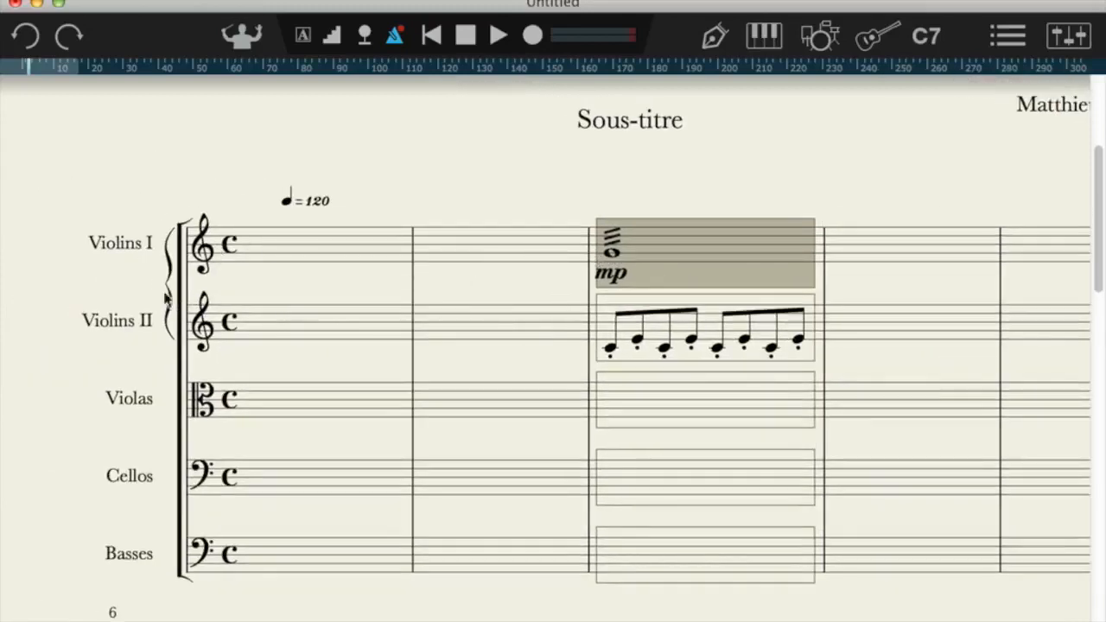
left_click(538, 237)
key("space")
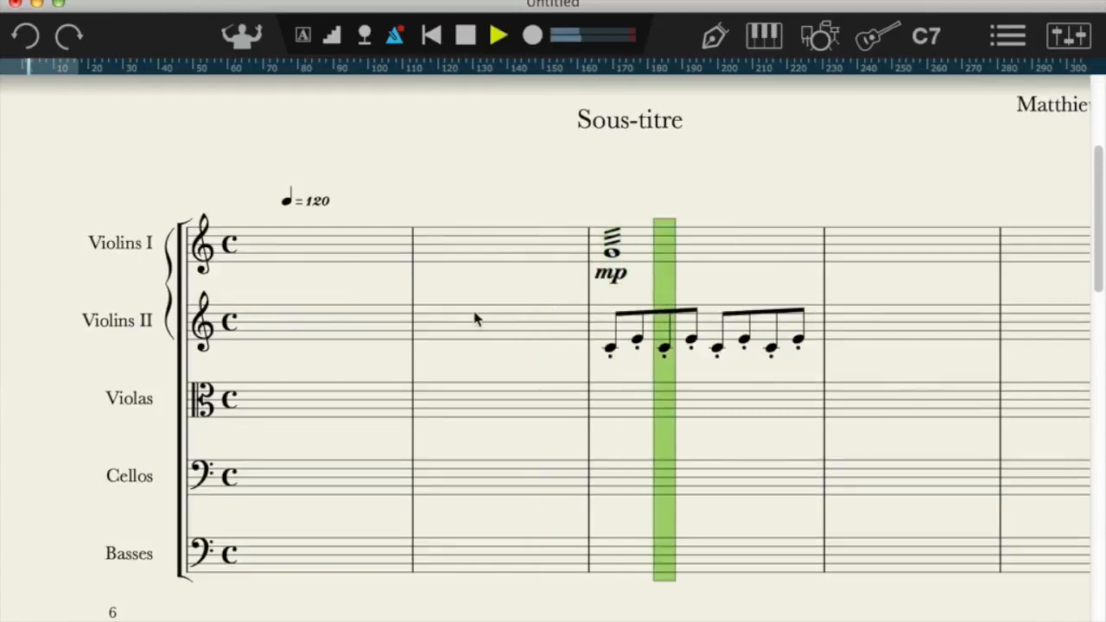
Select the tremolo whole note with the sequencer overlay shown, and play back both violin staves from measure 2.
left_click(572, 236)
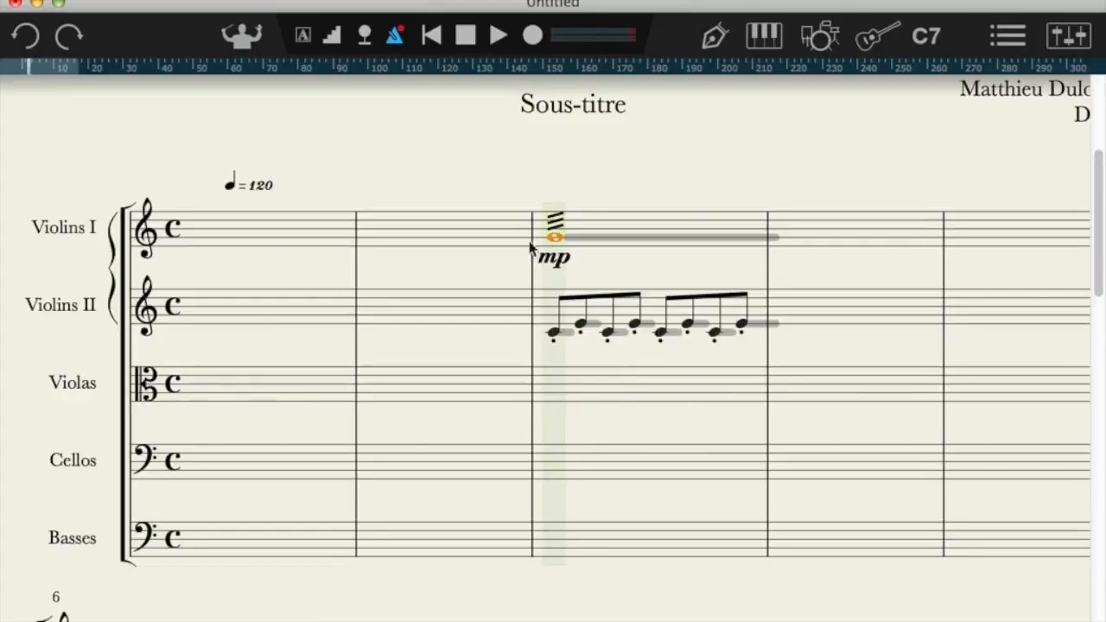
key("Left")
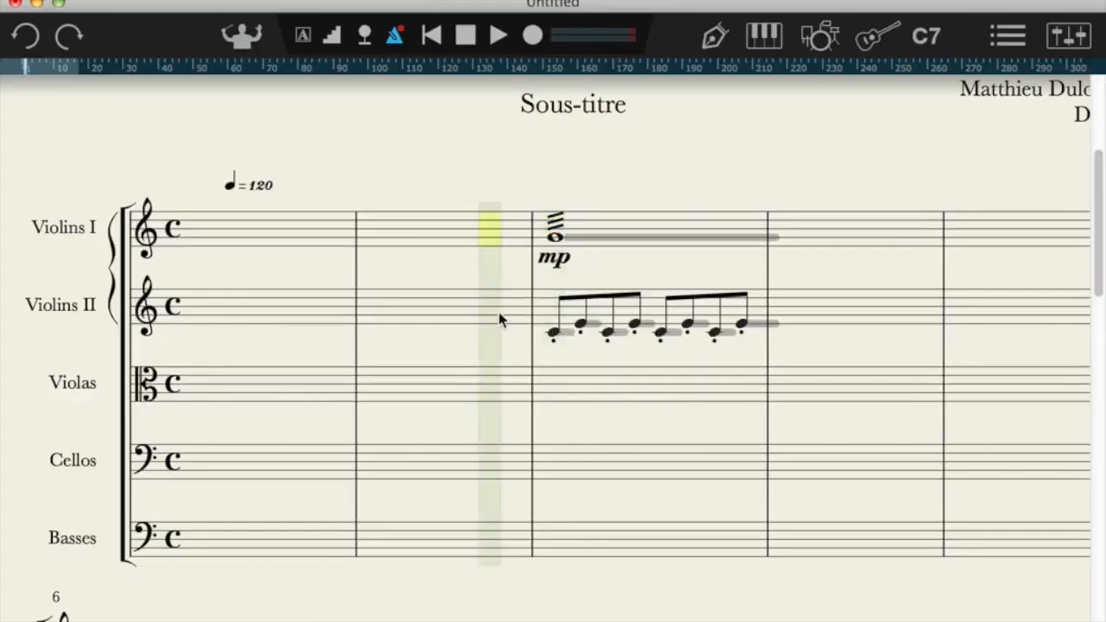
key("space")
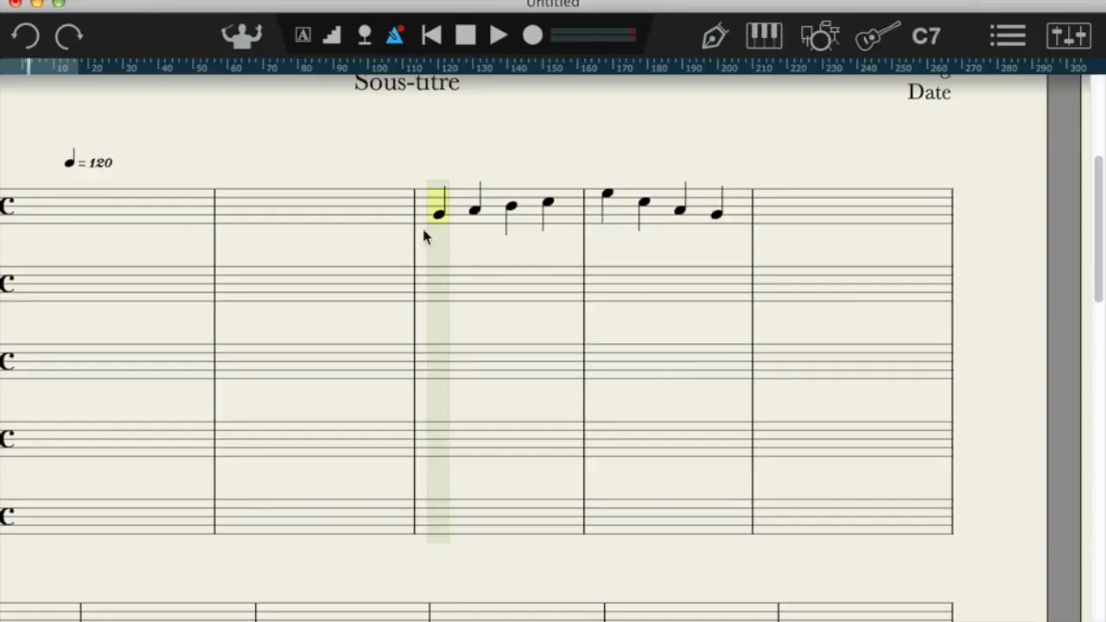
Add an mf dynamic to the first quarter note in measure 3 of Violins I and play back the two-measure phrase.
left_click(438, 217)
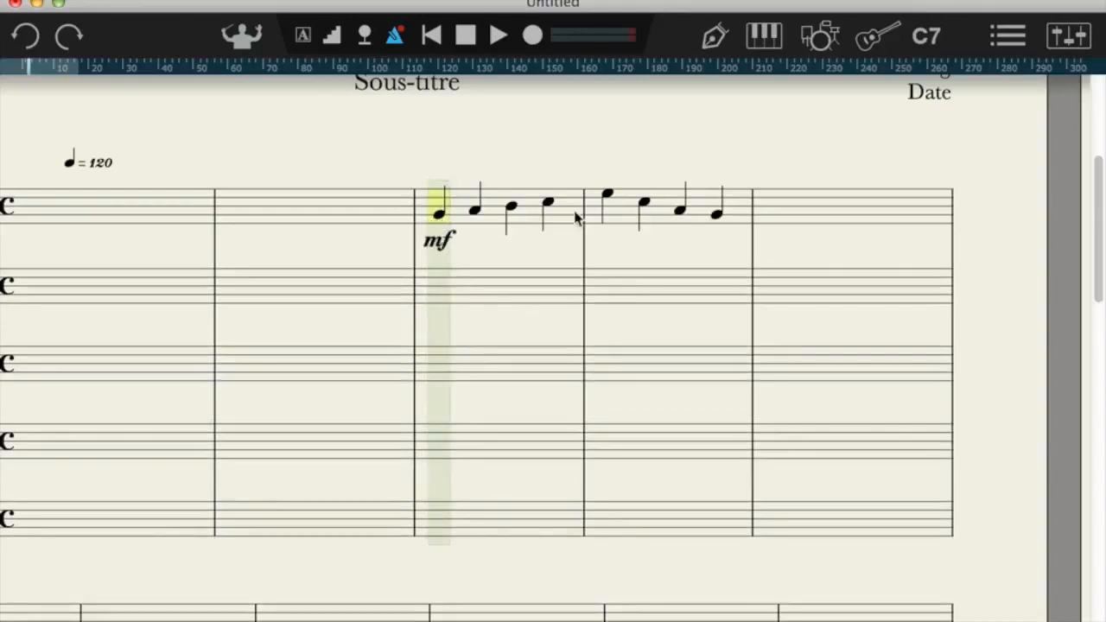
key("space")
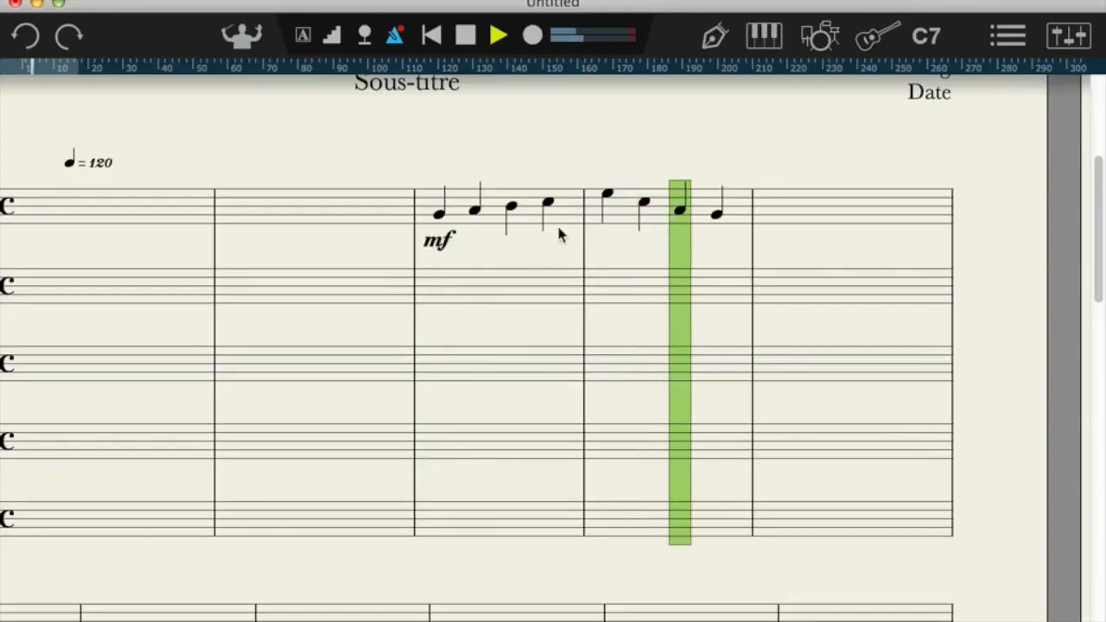
key("space")
Change the dynamic under the first quarter note in measure 3 of Violins I to pp.
double_click(446, 227)
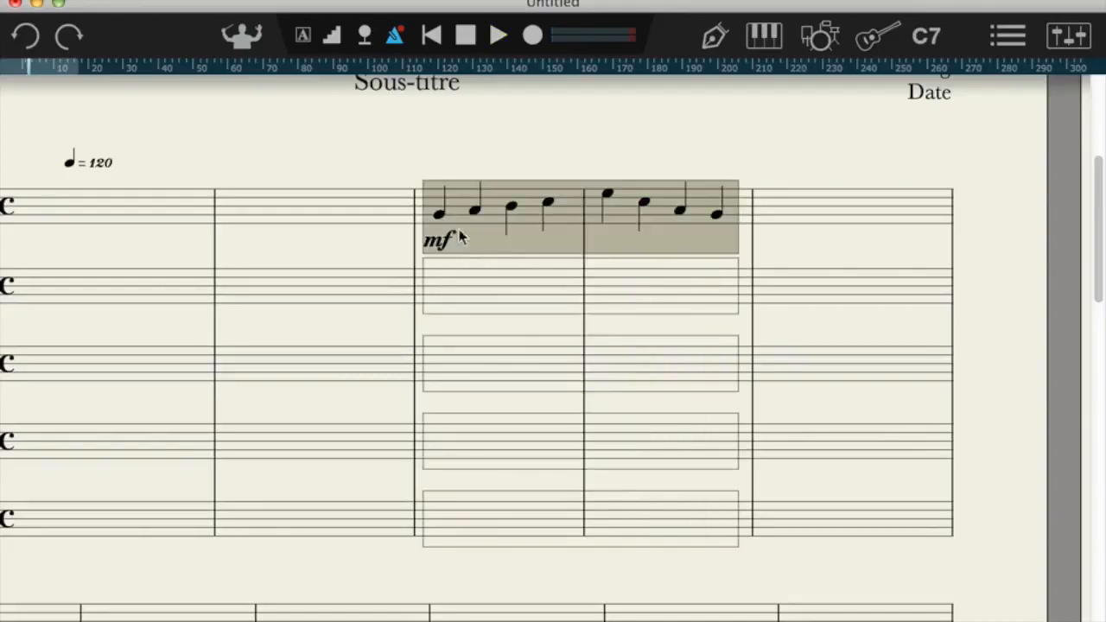
key("p")
key("p")
left_click(442, 222)
key("Escape")
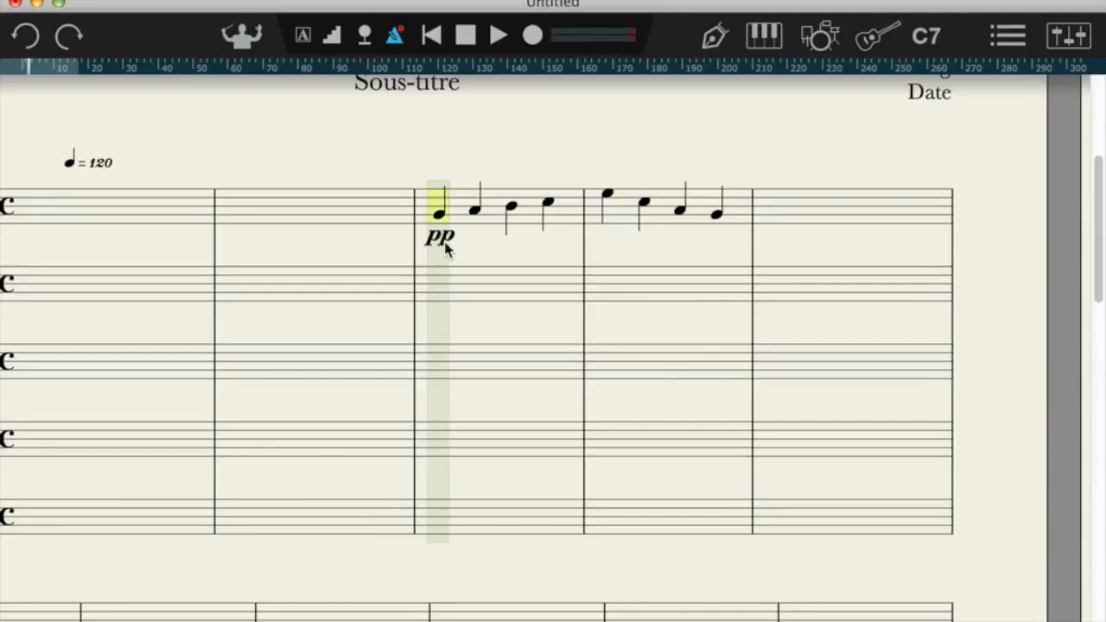
Play back the two-measure Violins I phrase in measures 3 and 4 with the pp dynamic.
mouse_move(465, 230)
left_mouse_down()
mouse_move(565, 239)
mouse_move(795, 228)
mouse_move(784, 222)
left_mouse_up()
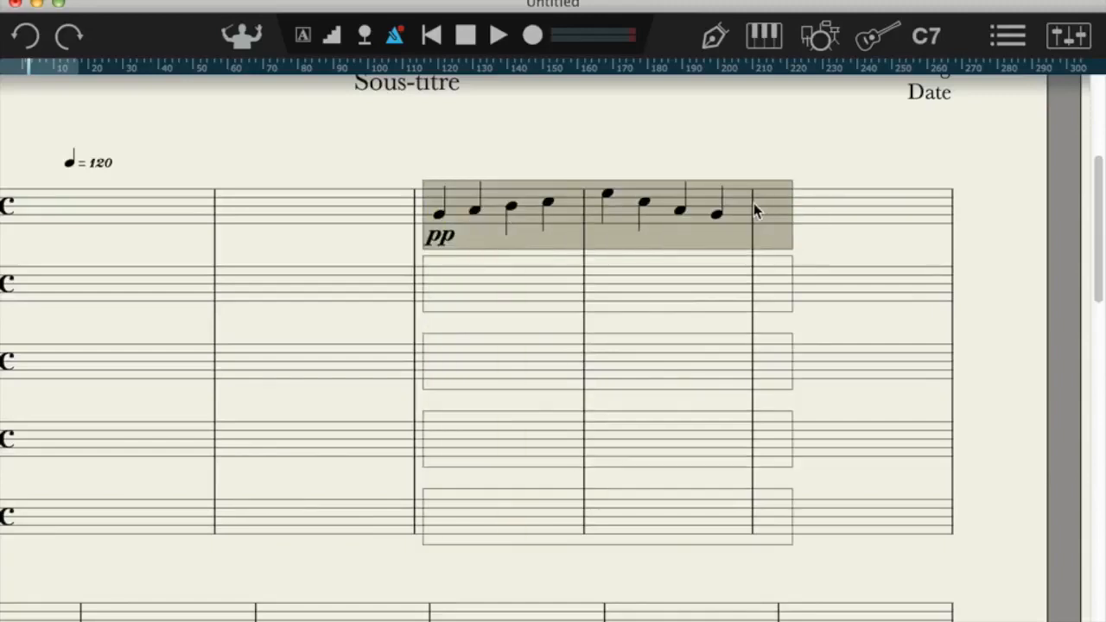
key("space")
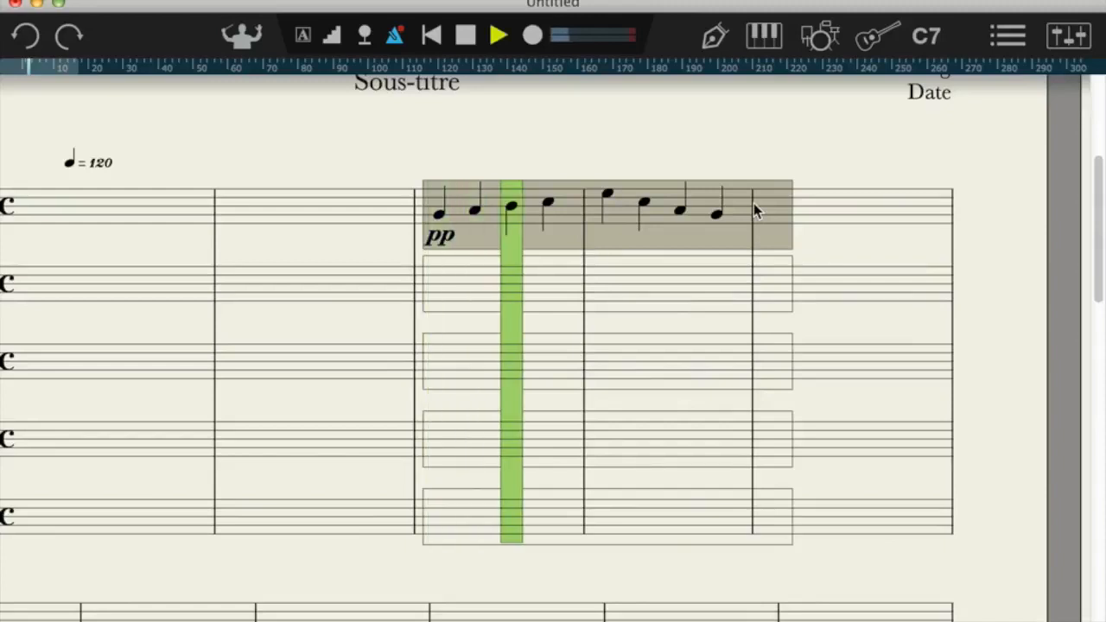
key("space")
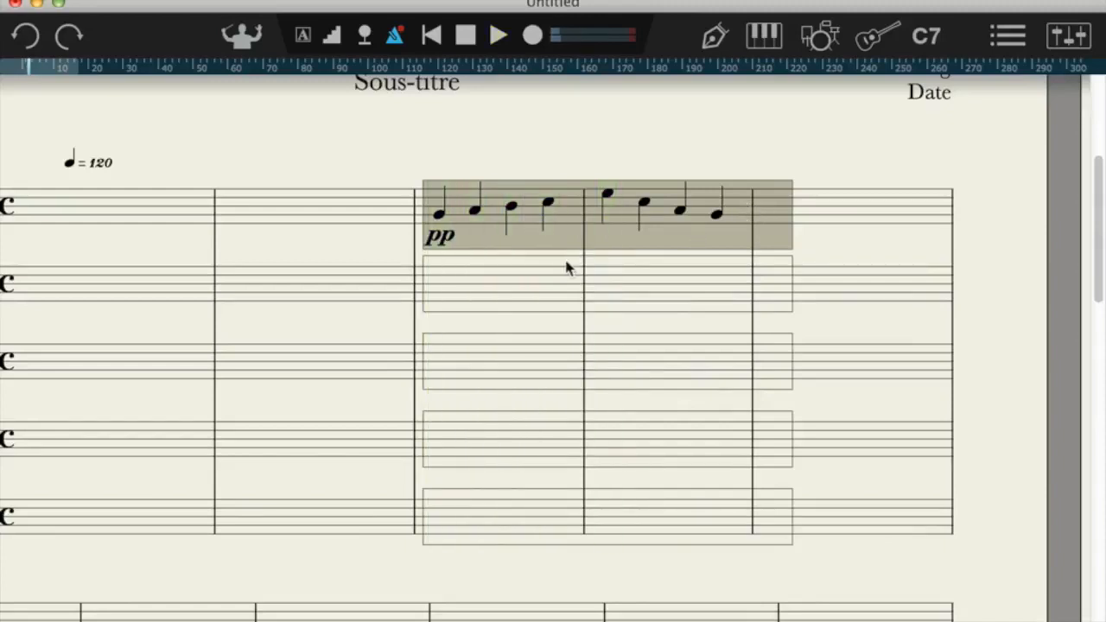
Change the dynamic under the first quarter note in measure 3 of Violins I to pppp and play back the two-measure phrase.
key("p")
key("p")
key("p")
left_click(451, 227)
key("Escape")
left_click_drag(441, 234, 771, 230)
key("space")
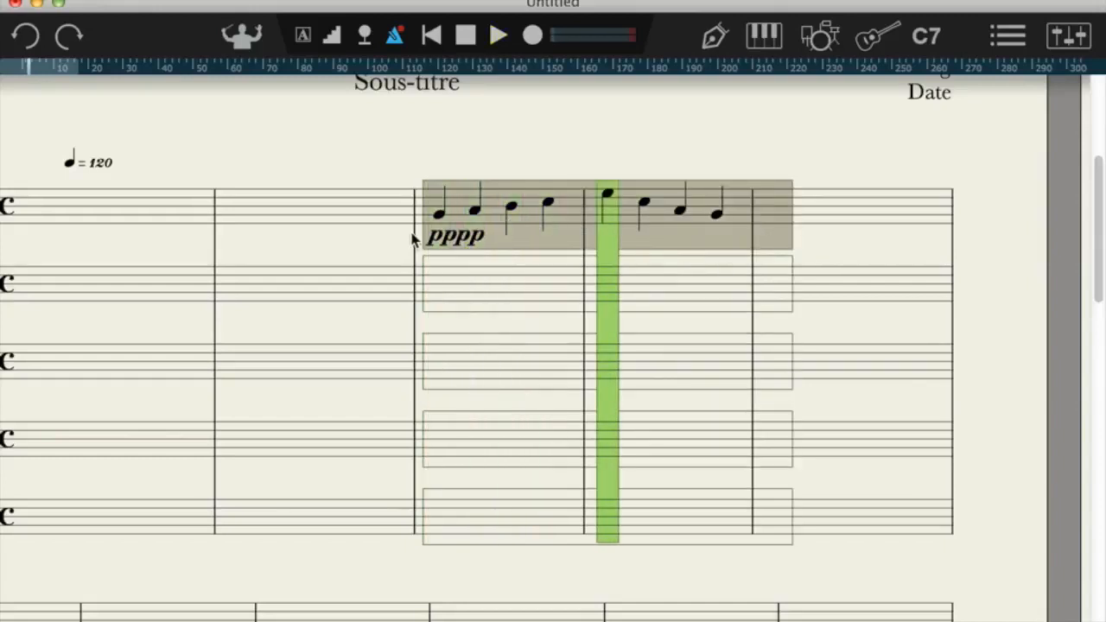
key("space")
Change the dynamic under the first quarter note in measure 3 of Violins I to ffff and play back the two-measure phrase.
left_click(444, 231)
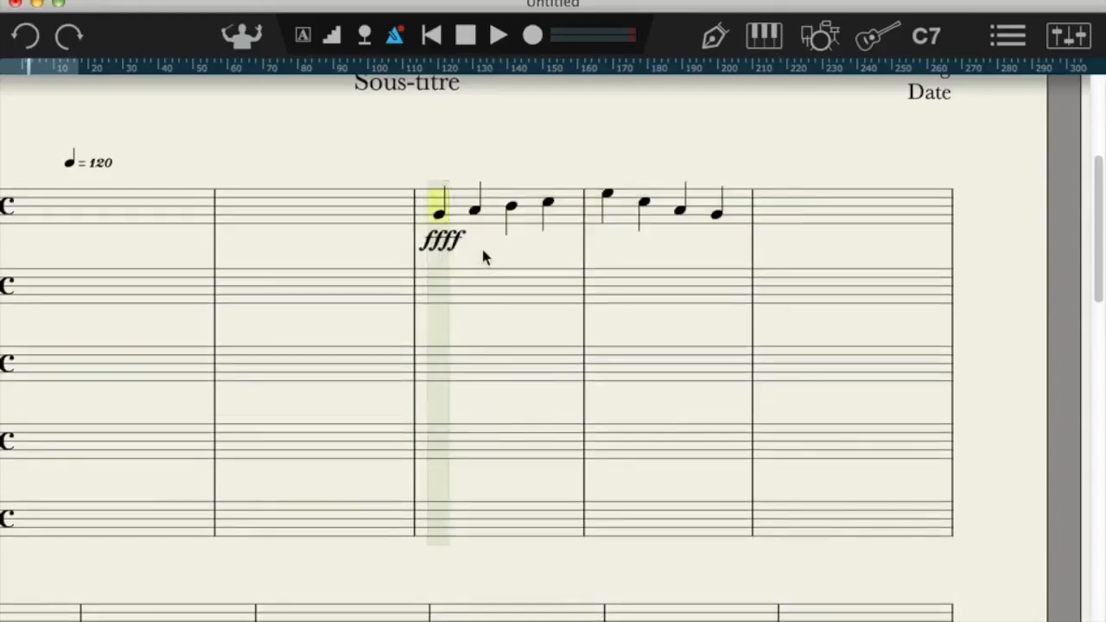
left_click(512, 250)
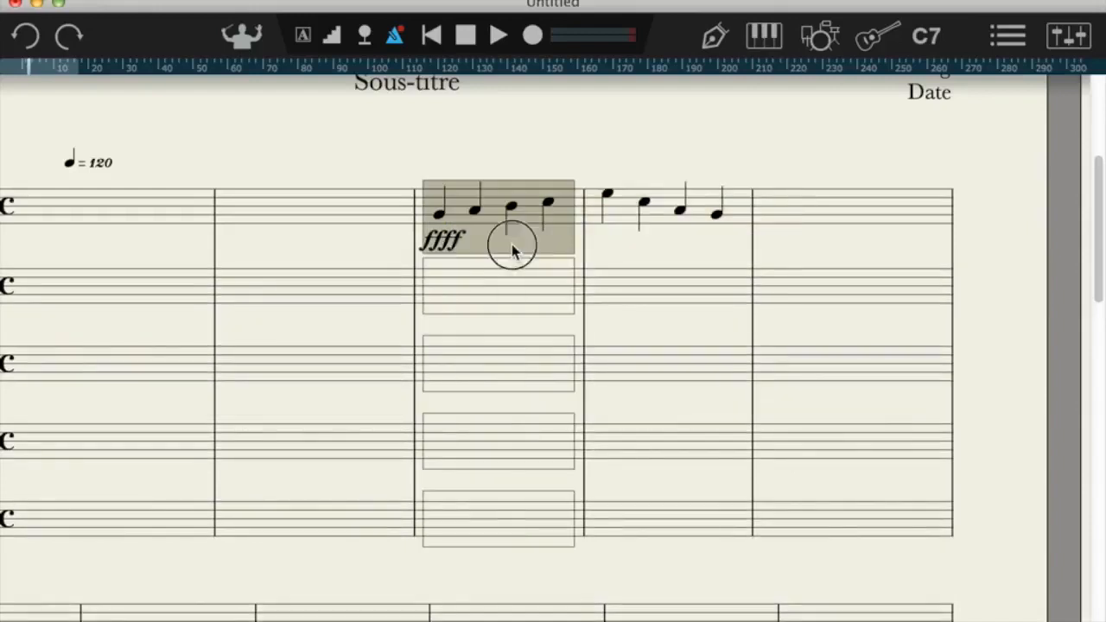
left_click(816, 223, "shift")
key("space")
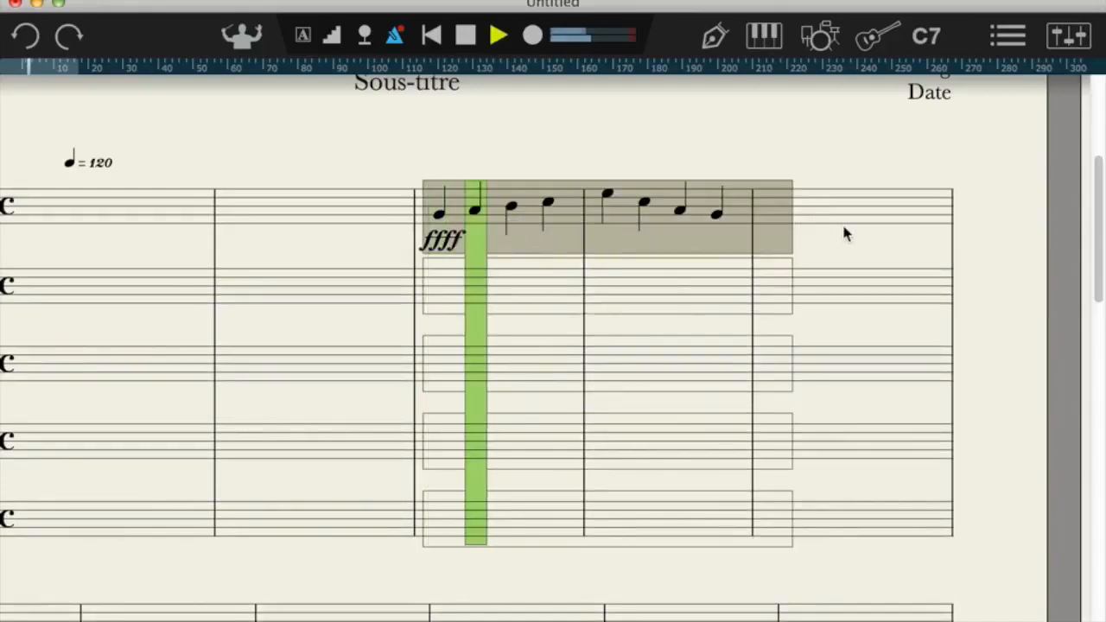
key("space")
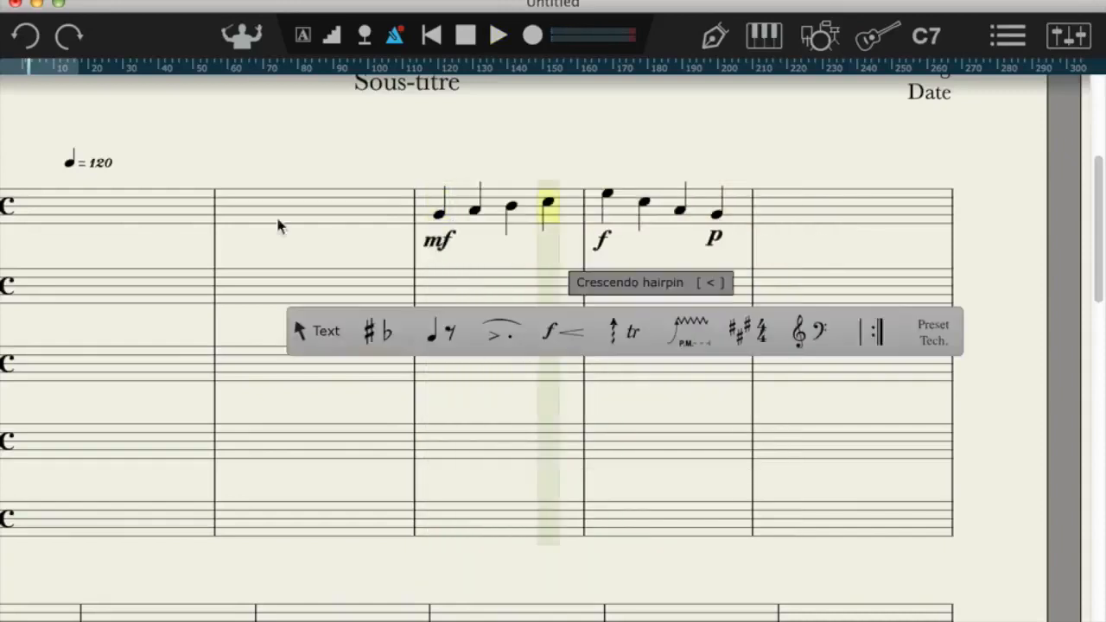
Add a crescendo hairpin from mf to f and a diminuendo hairpin from f to p in Violins I, and play back the phrase.
left_click(275, 214)
left_click_drag(426, 246, 596, 240)
left_click_drag(602, 242, 714, 240)
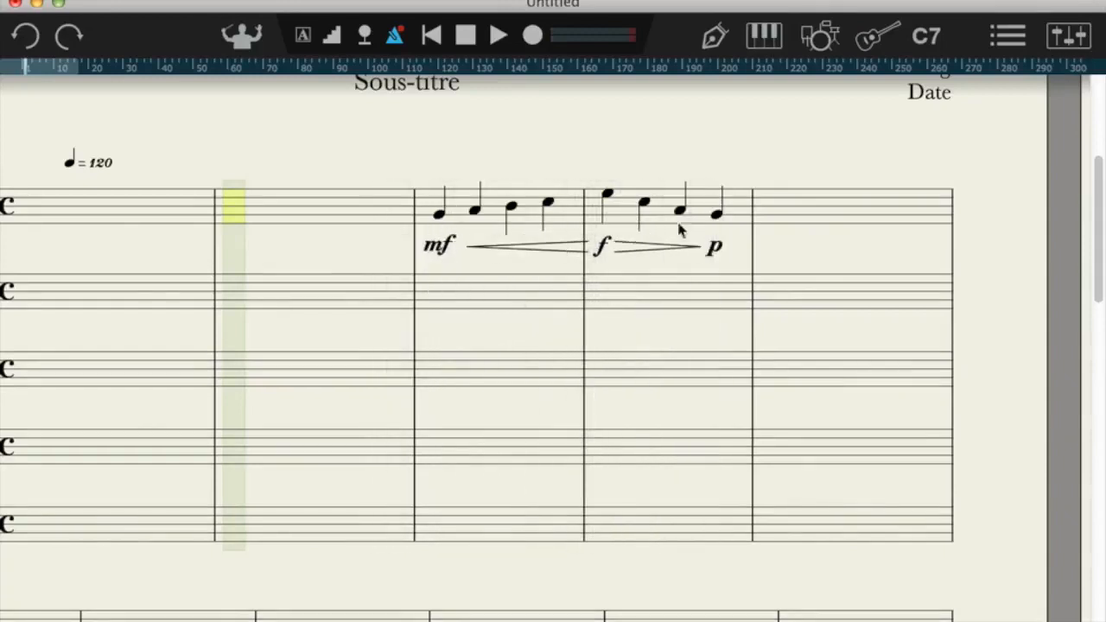
left_click_drag(412, 183, 771, 224)
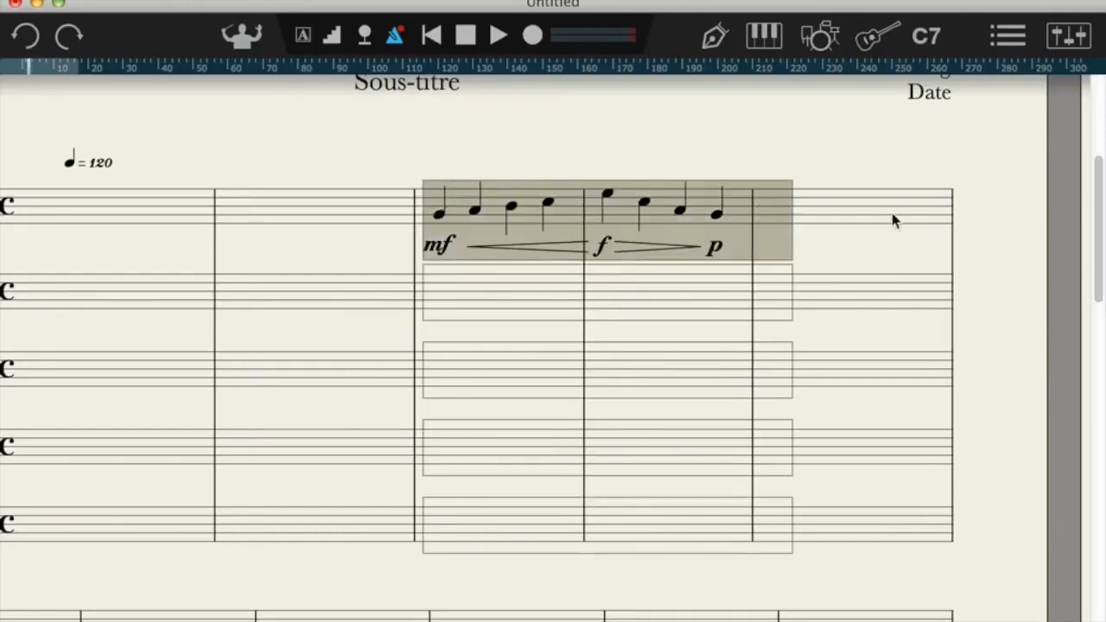
key("space")
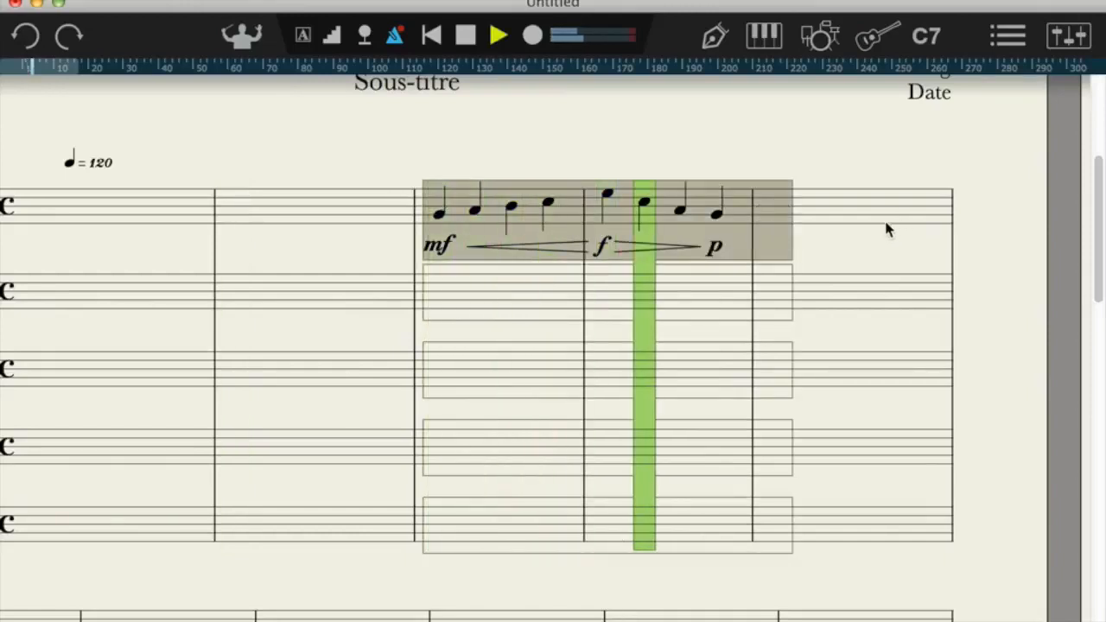
key("space")
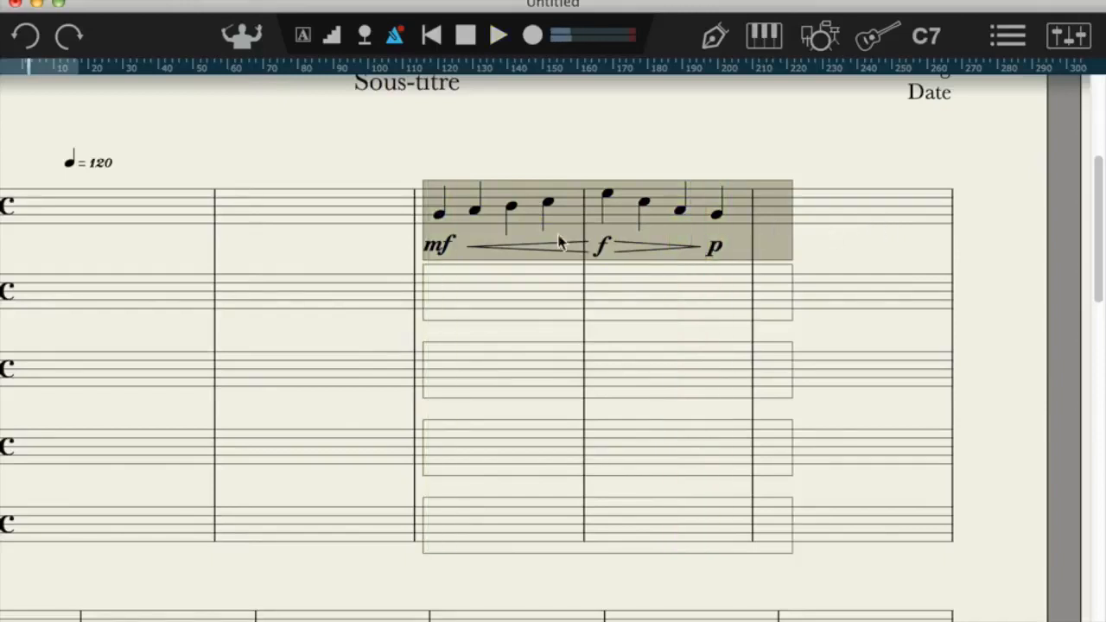
Edit the mf dynamic at the start of measure 3 in Violins I to read mf-1.
left_click(471, 262)
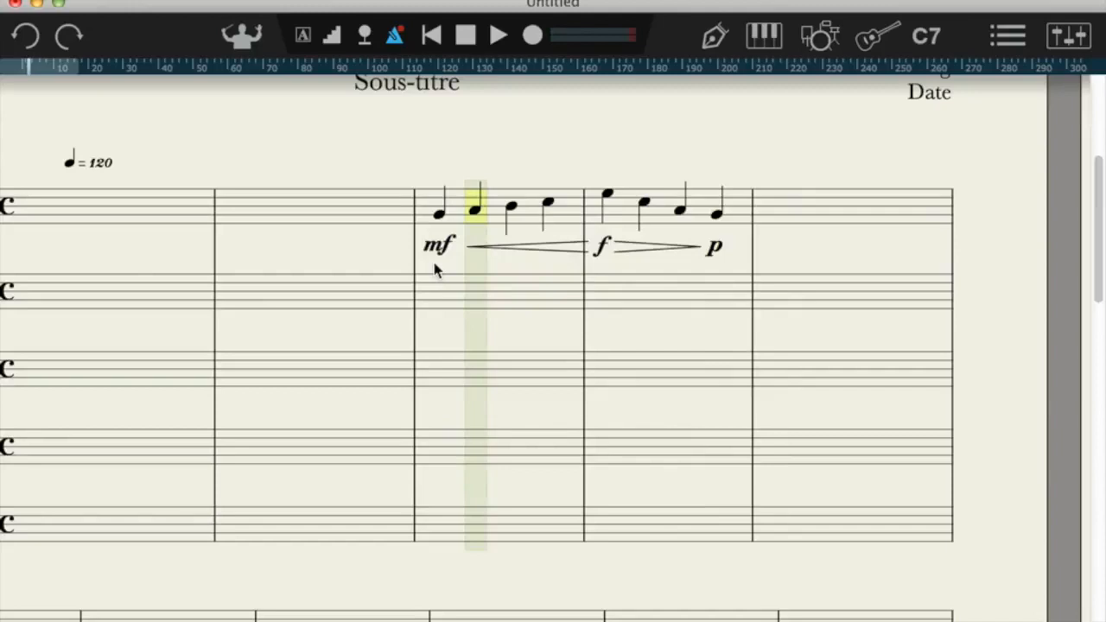
left_click(495, 293)
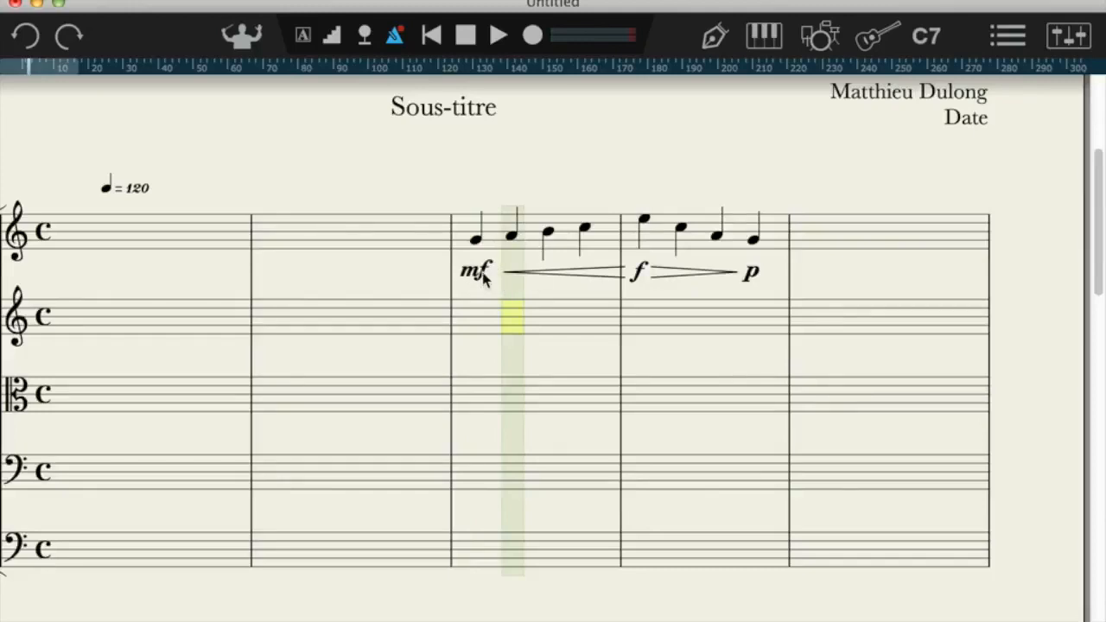
double_click(475, 274)
left_click(501, 274)
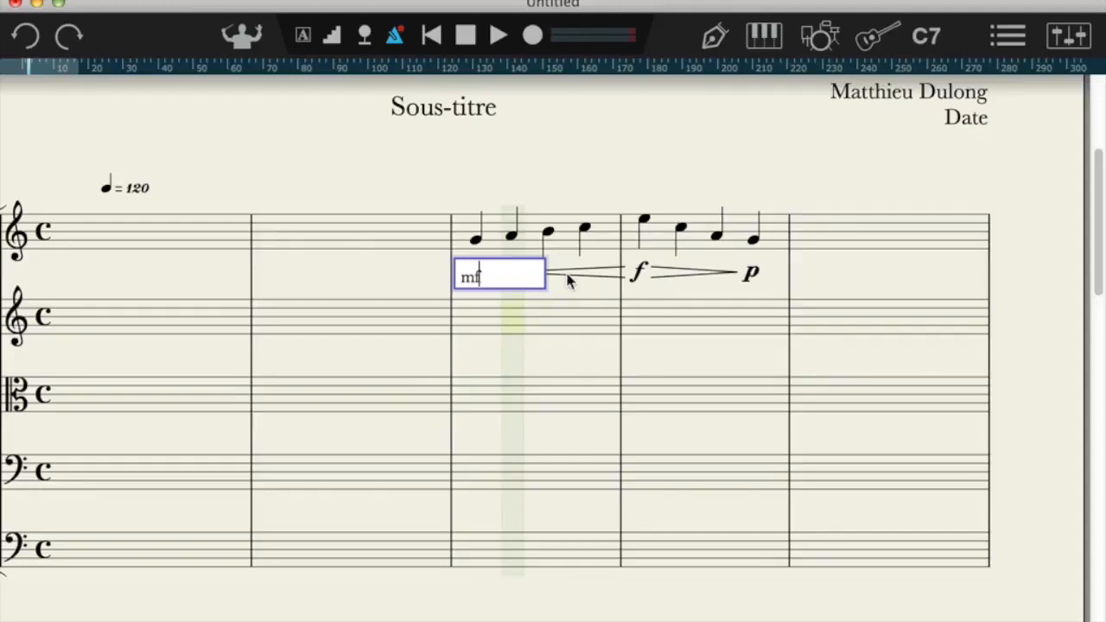
type("-1")
left_click(312, 228)
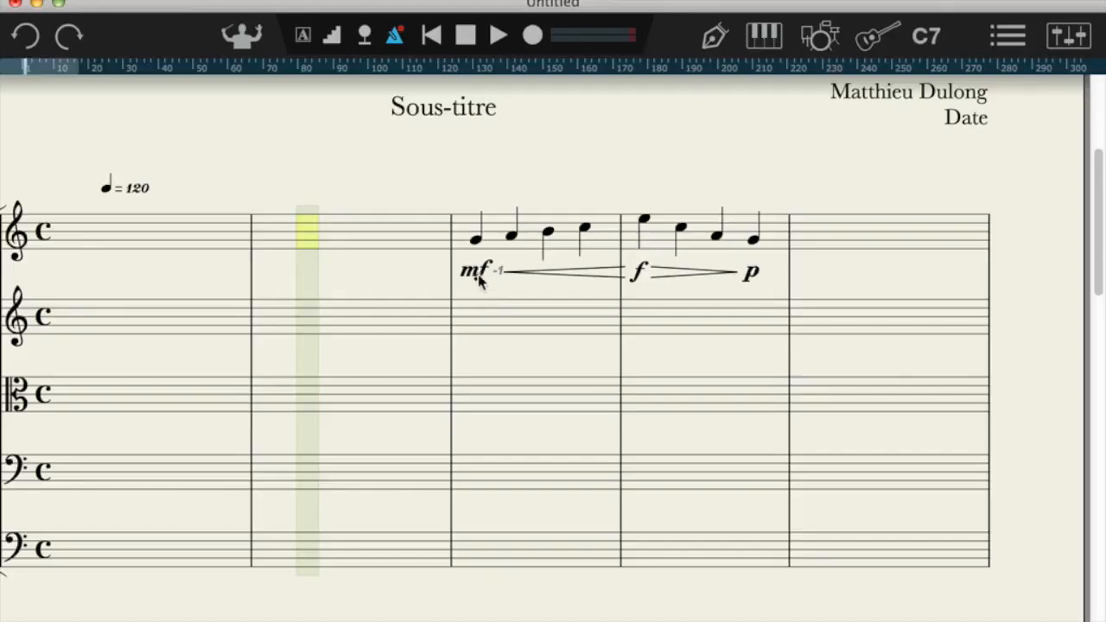
Change the offset of the mf dynamic at the start of measure 3 to -2.
double_click(500, 274)
key("BackSpace")
type("2")
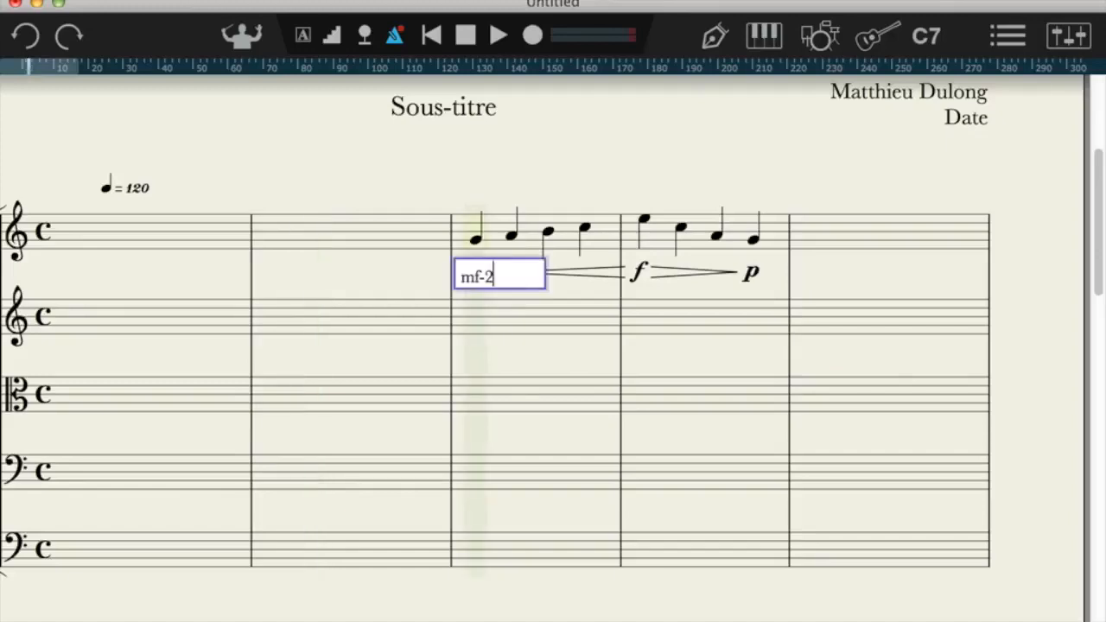
key("Return")
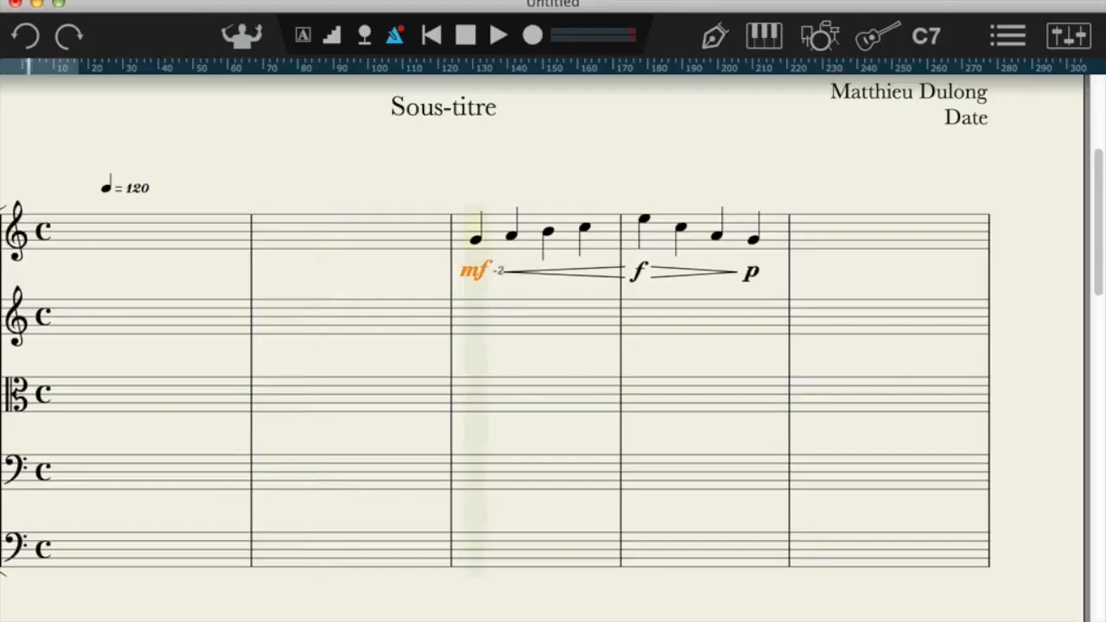
Change the offset of the mf dynamic at the start of measure 3 to +1.
double_click(478, 274)
key("BackSpace")
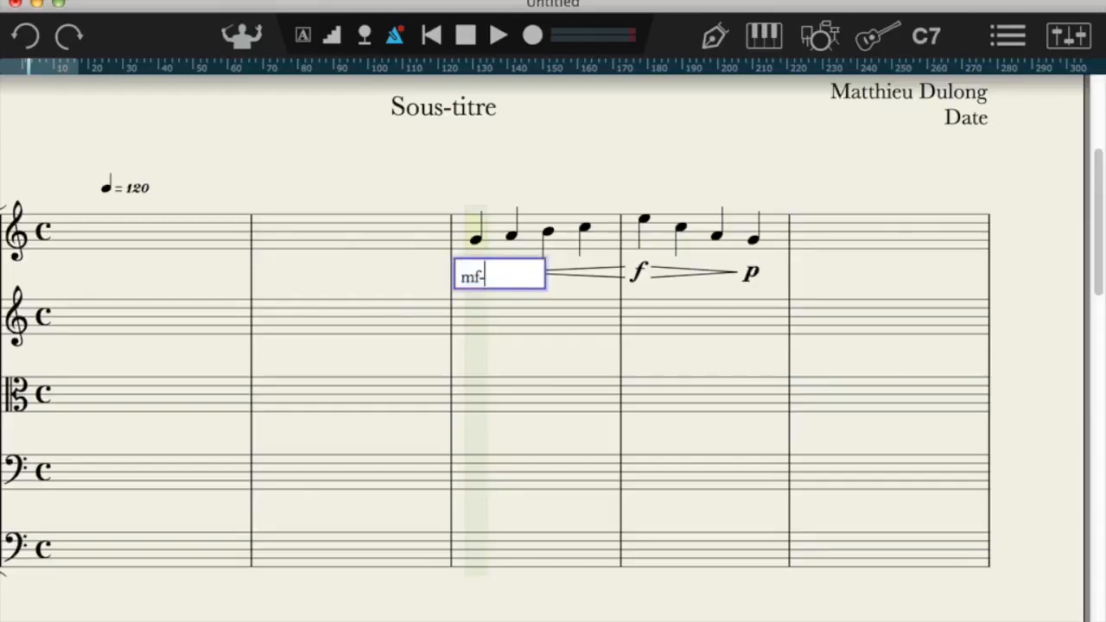
type("+1")
key("Return")
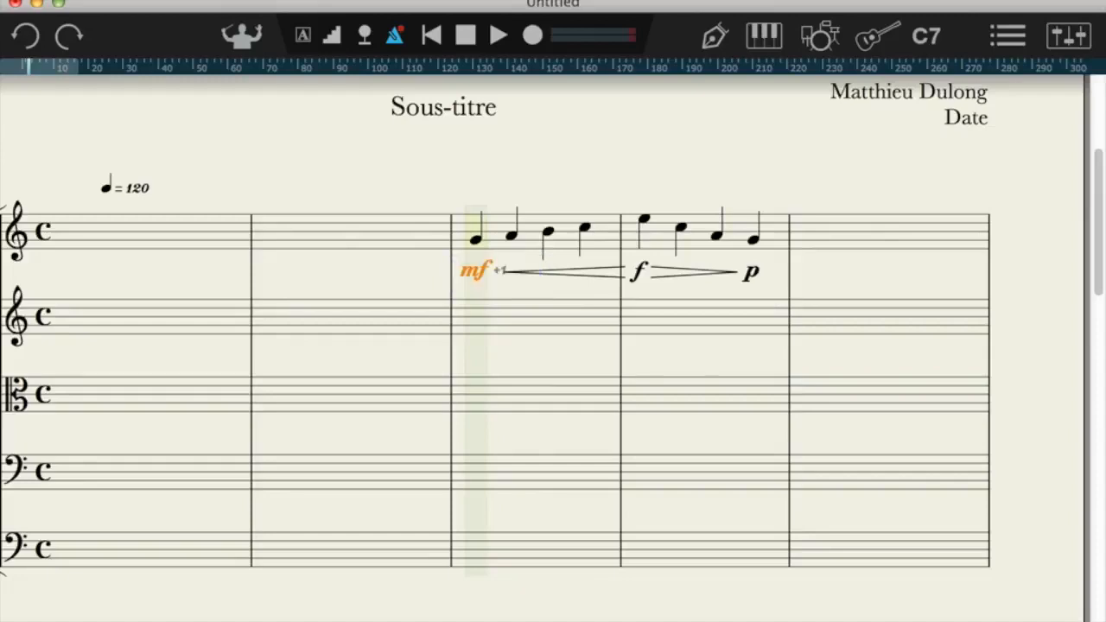
Change the offset of the mf dynamic at the start of measure 3 to +2.
double_click(478, 273)
key("BackSpace")
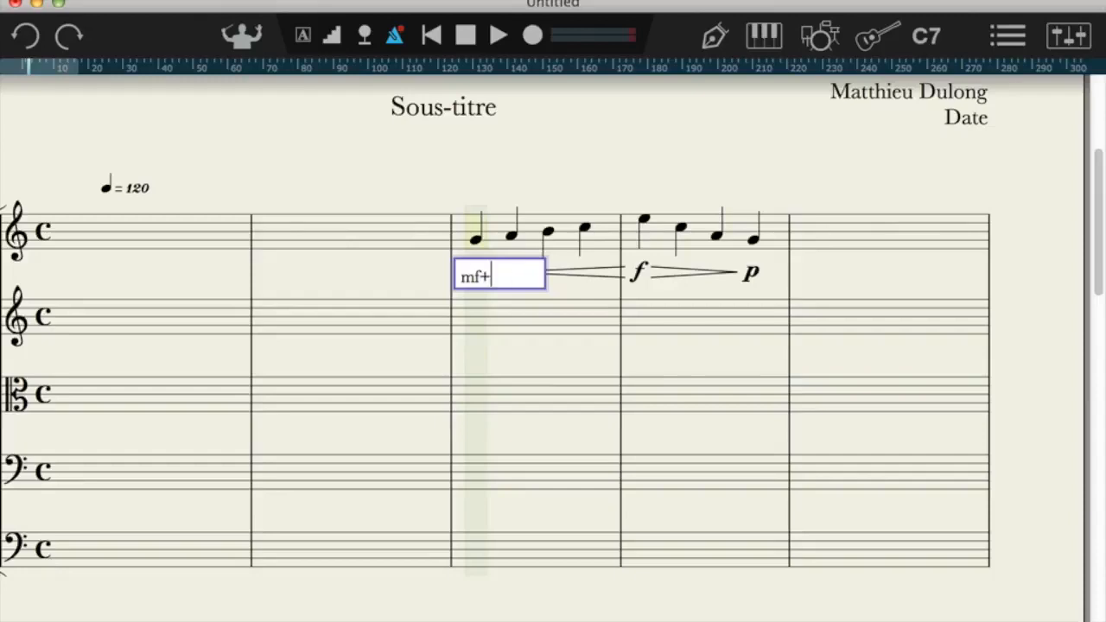
type("2")
key("Return")
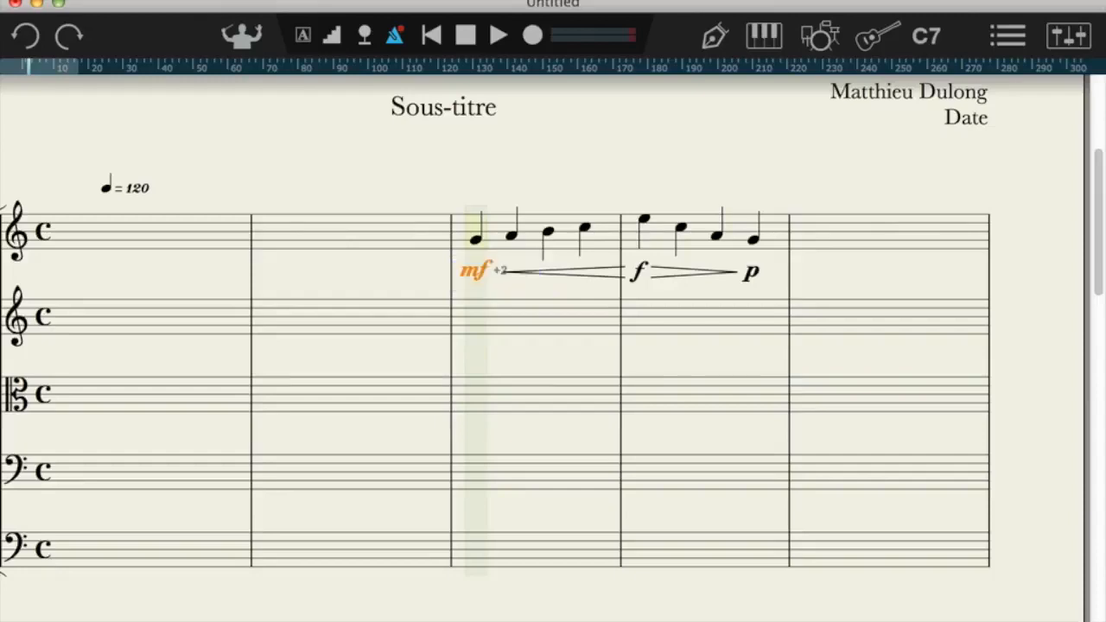
Change the offset of the mf dynamic at the start of measure 3 to the decimal value -0.5.
double_click(477, 273)
key("BackSpace")
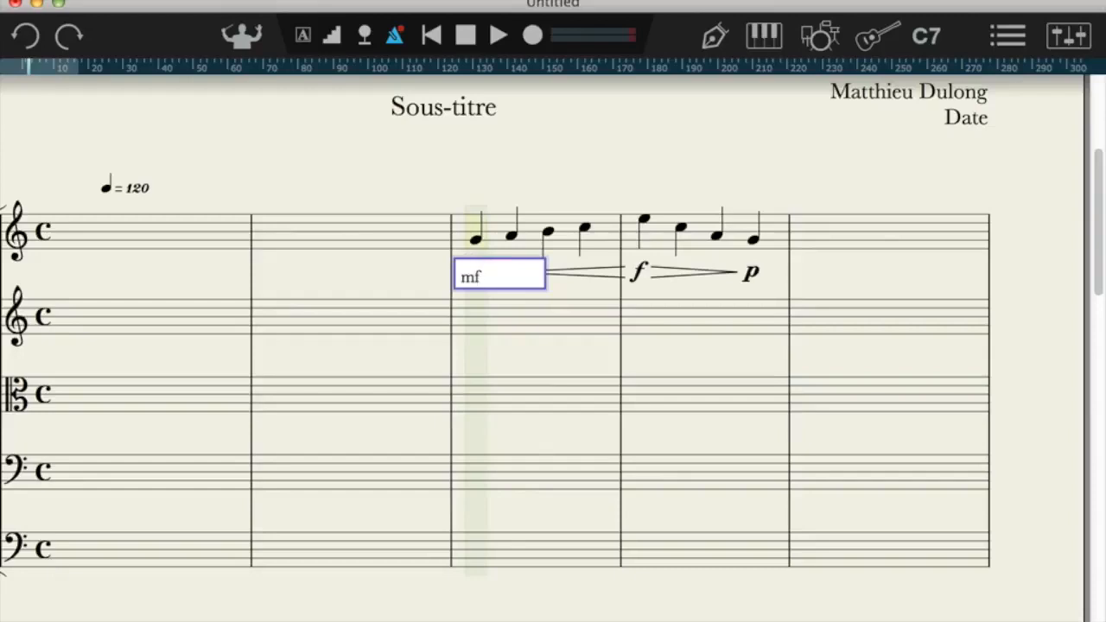
type("0.5")
key("Return")
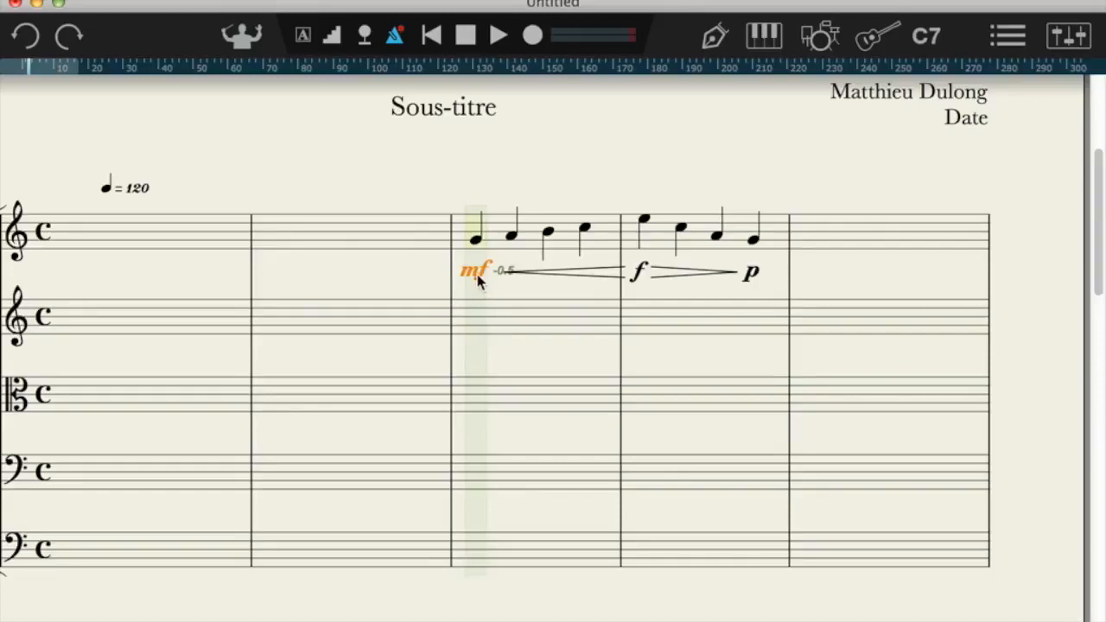
left_click(431, 234)
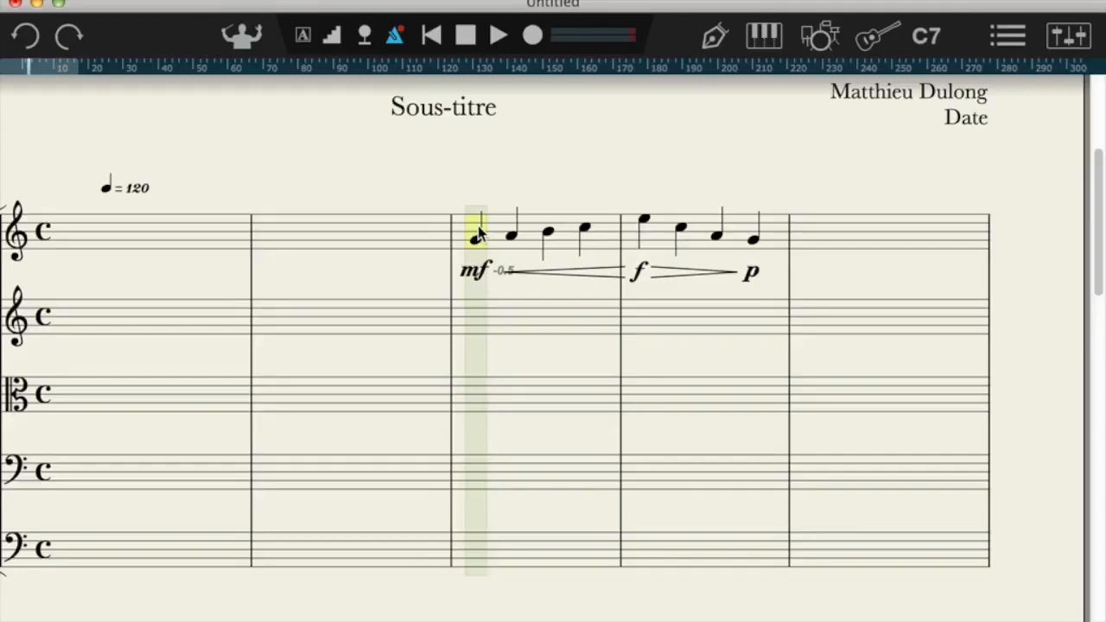
left_click_drag(482, 276, 359, 180)
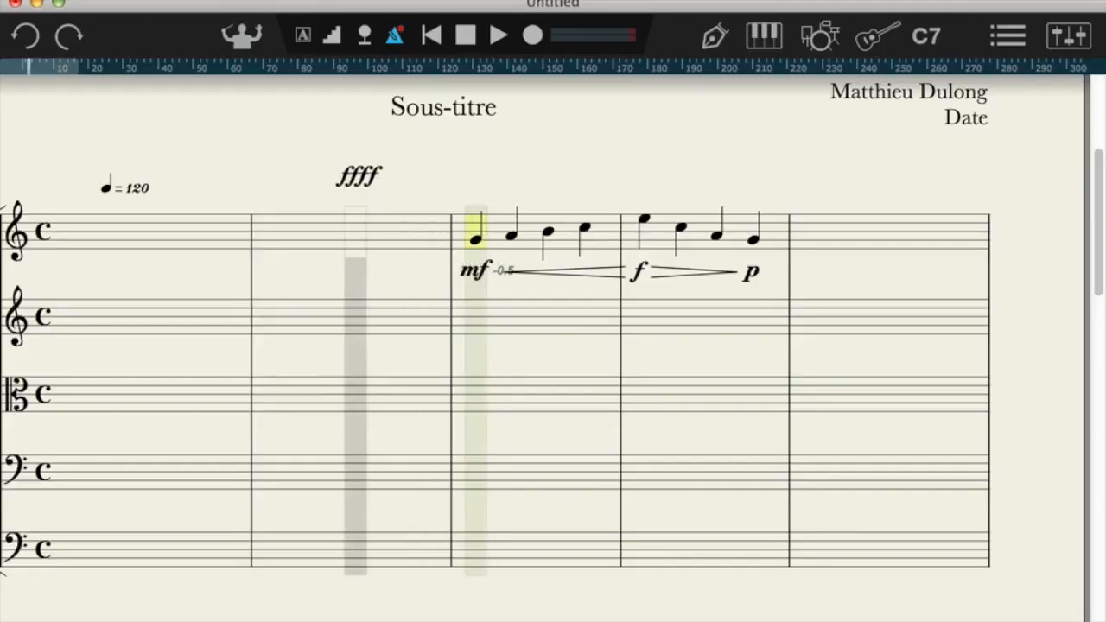
mouse_move(358, 180)
left_mouse_down()
mouse_move(381, 204)
mouse_move(351, 169)
mouse_move(359, 190)
left_mouse_up()
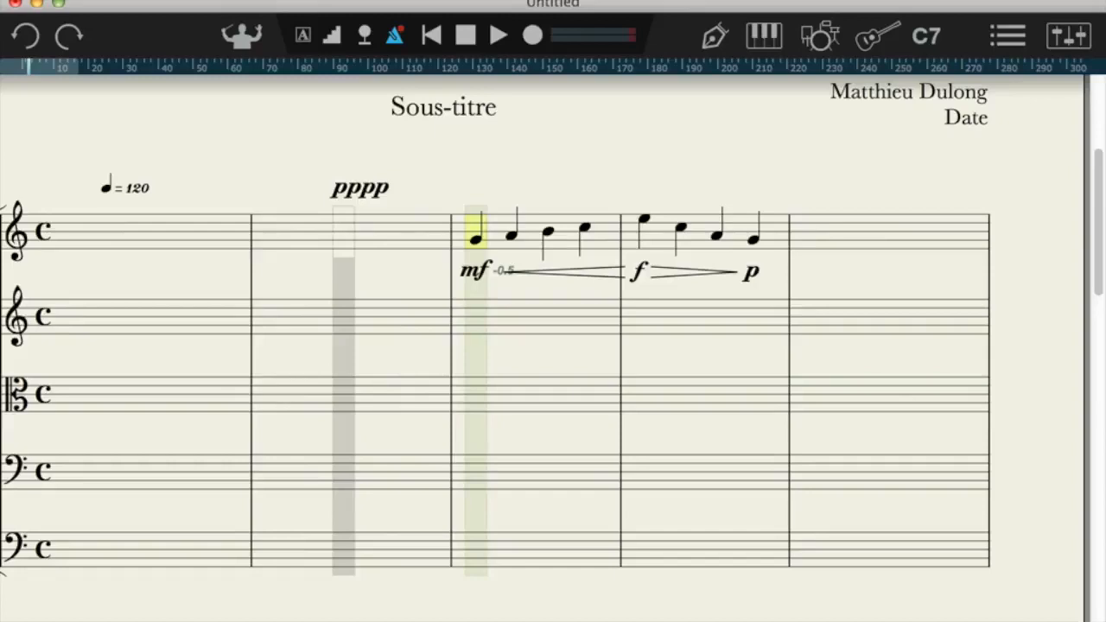
left_click_drag(359, 190, 348, 200)
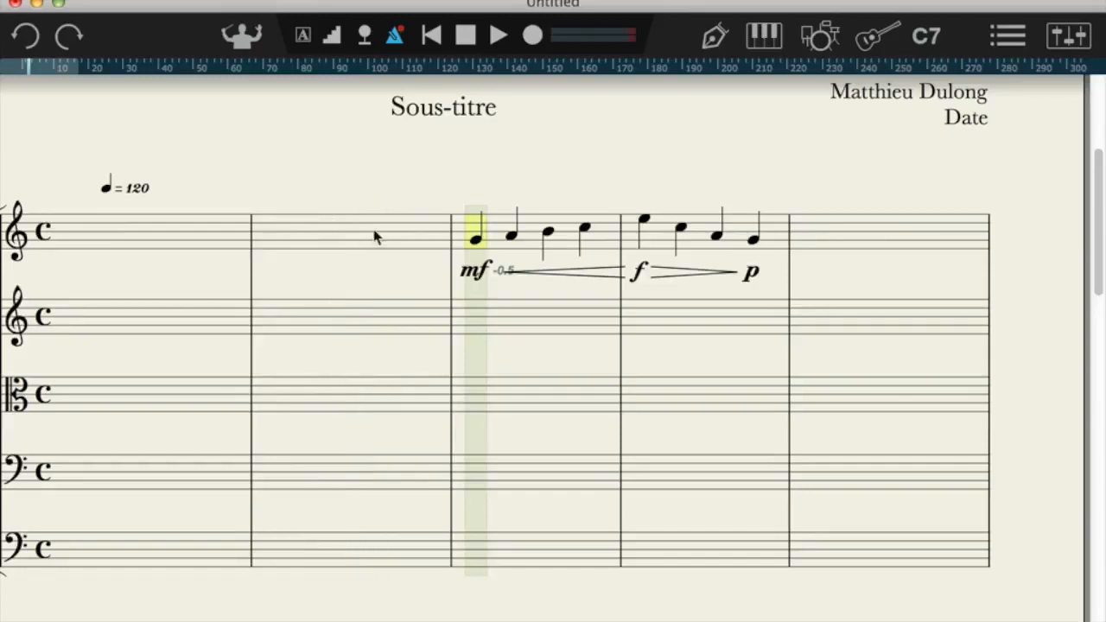
Change the offset of the mf dynamic at the start of measure 3 to -0.8.
scroll(390, 231, "left", 4)
scroll(372, 259, "right", 4)
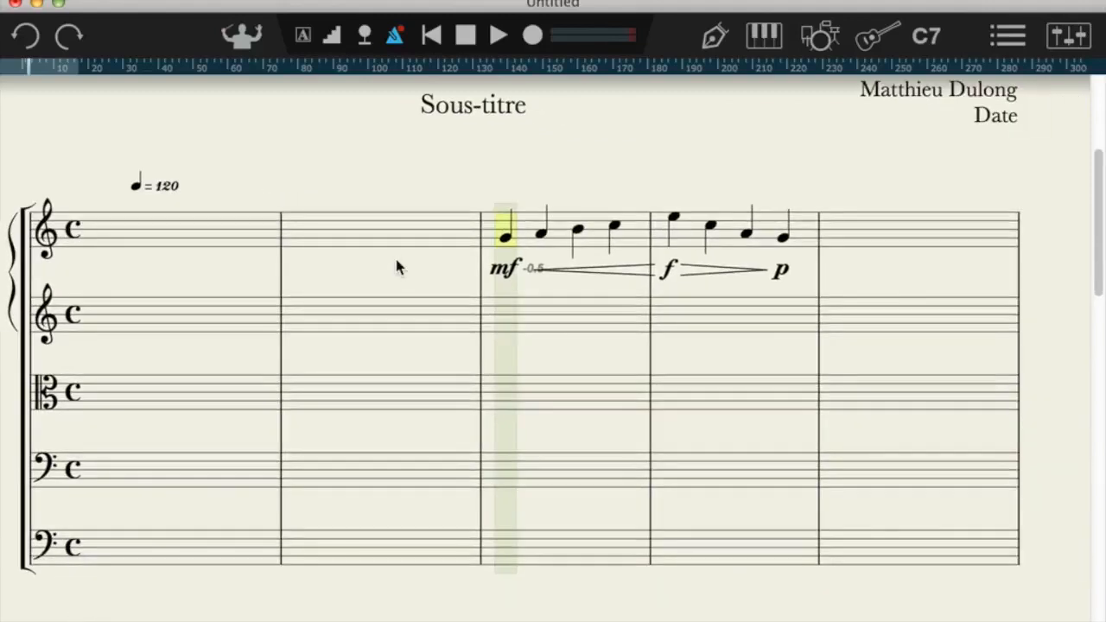
double_click(511, 270)
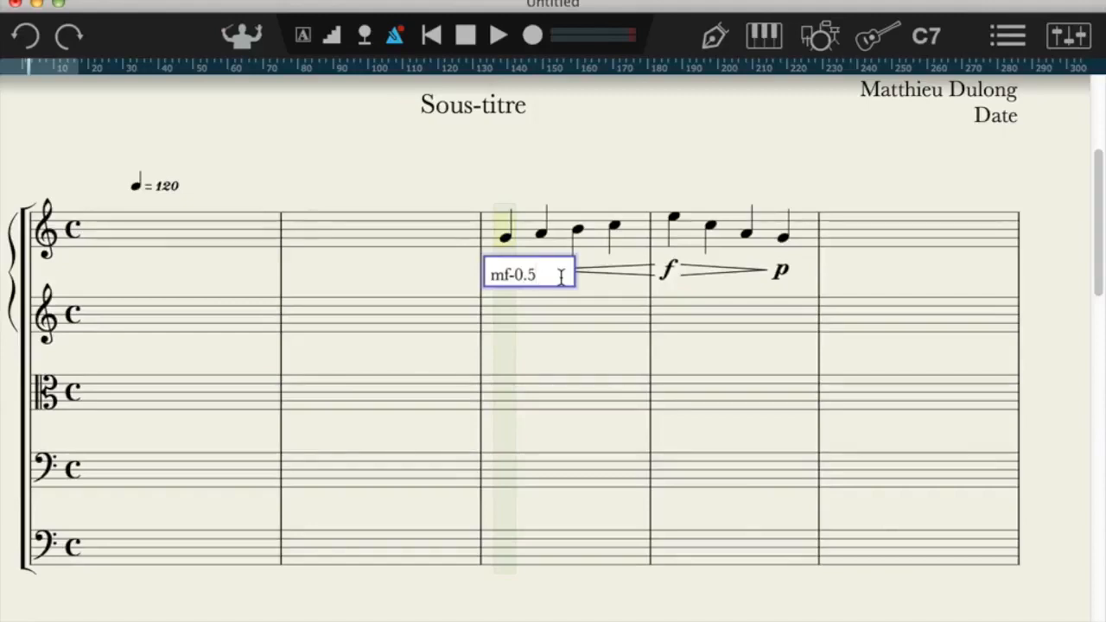
key("BackSpace")
type("2")
key("BackSpace")
type("8")
key("Return")
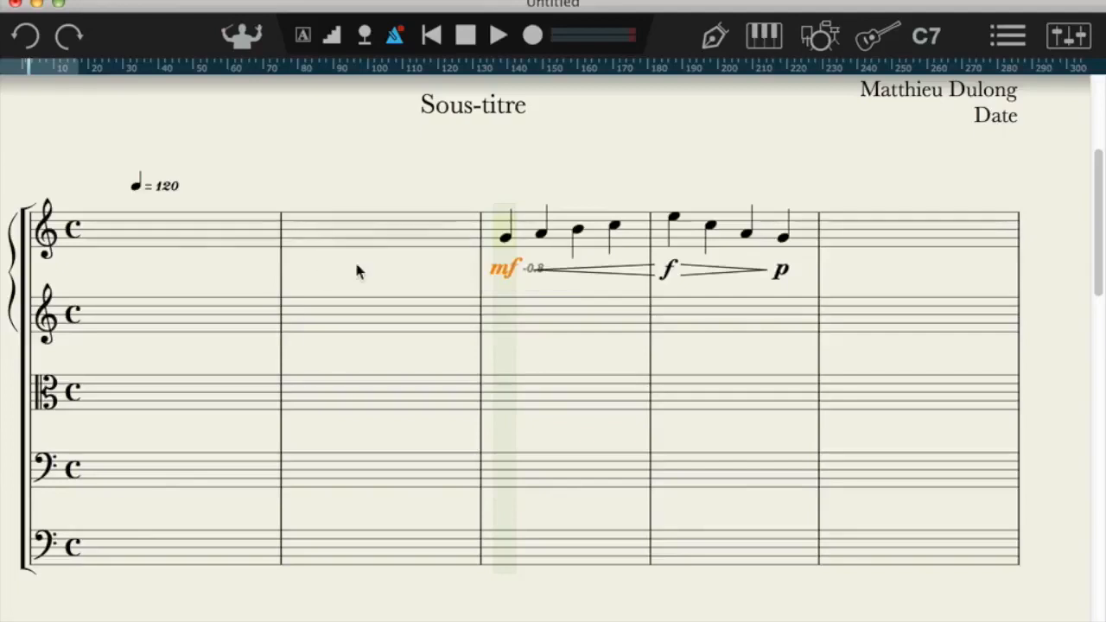
Change the offset of the mf dynamic at the start of measure 3 to -1.8 and play back the phrase.
double_click(501, 268)
key("BackSpace")
key("BackSpace")
key("BackSpace")
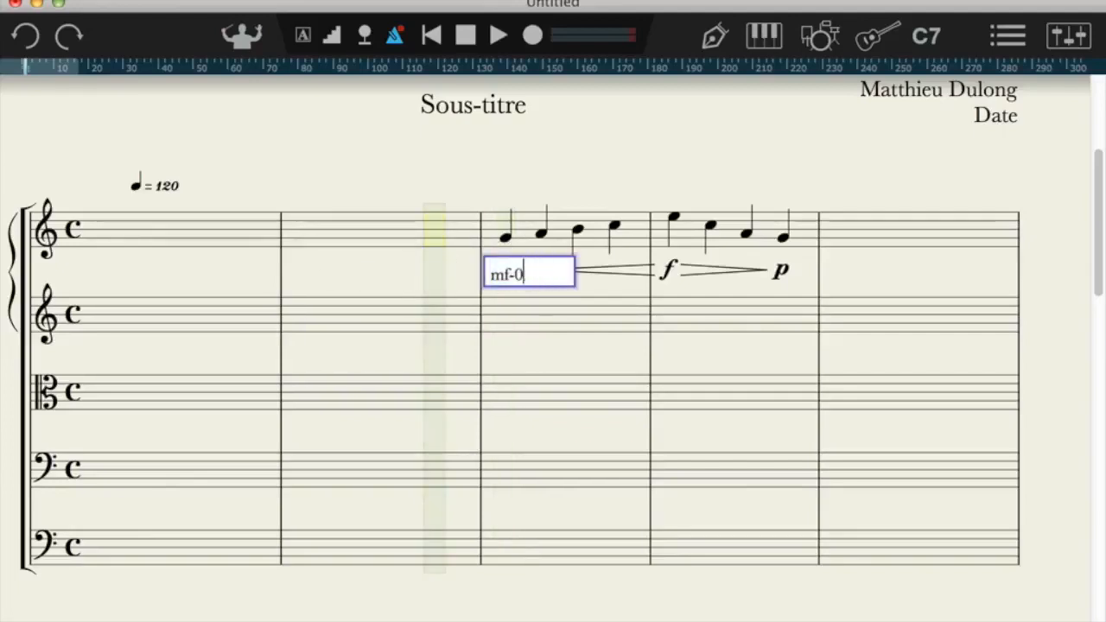
type("1.8")
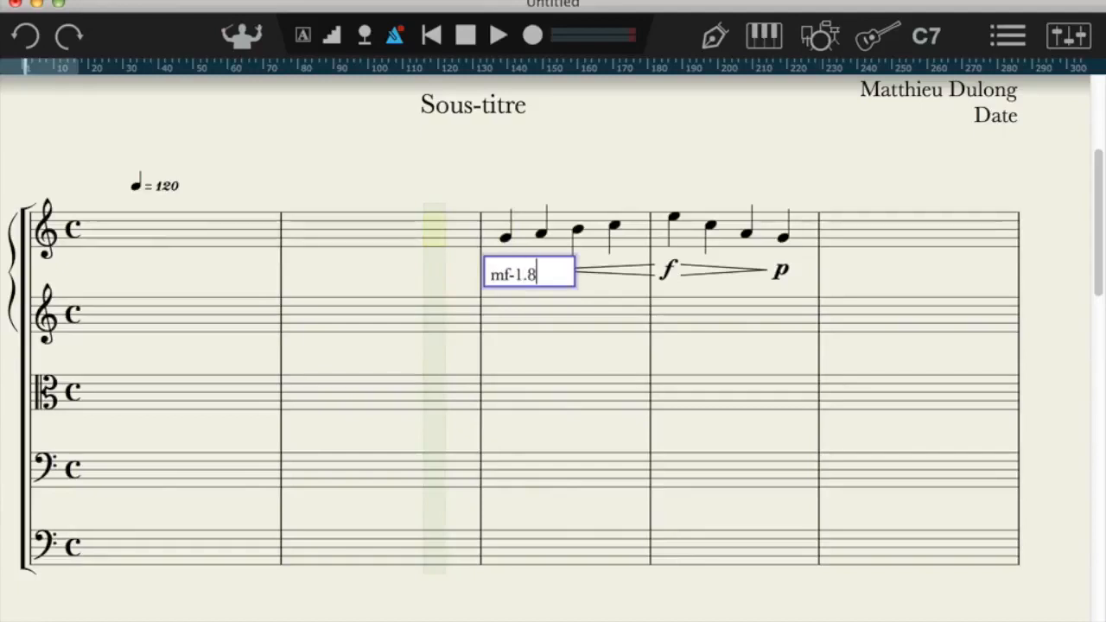
key("Return")
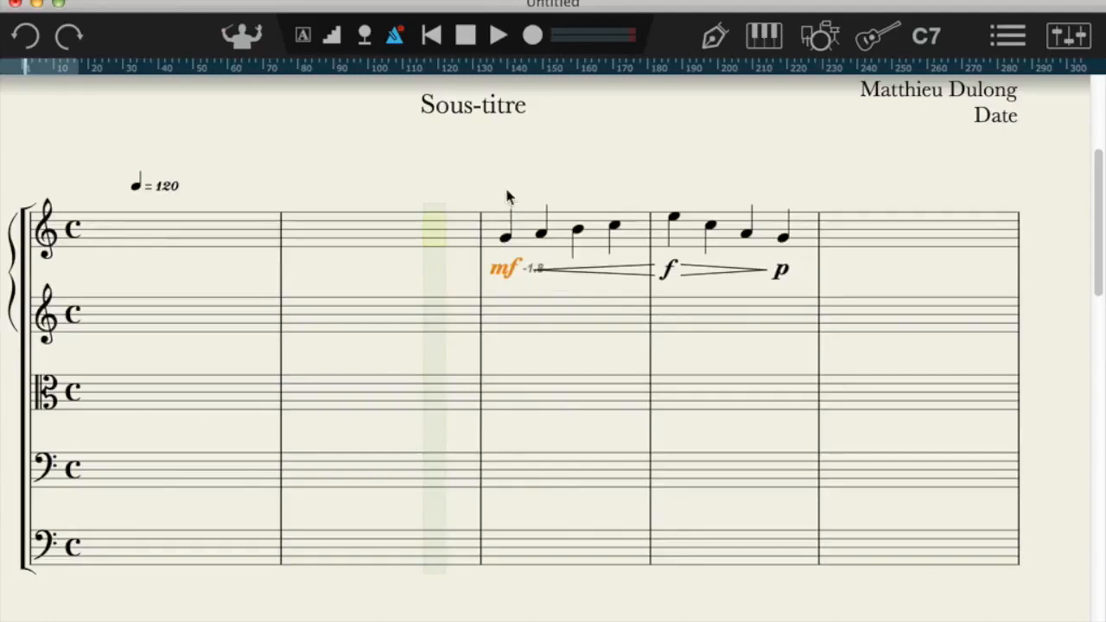
scroll(442, 208, "right", 2)
key("space")
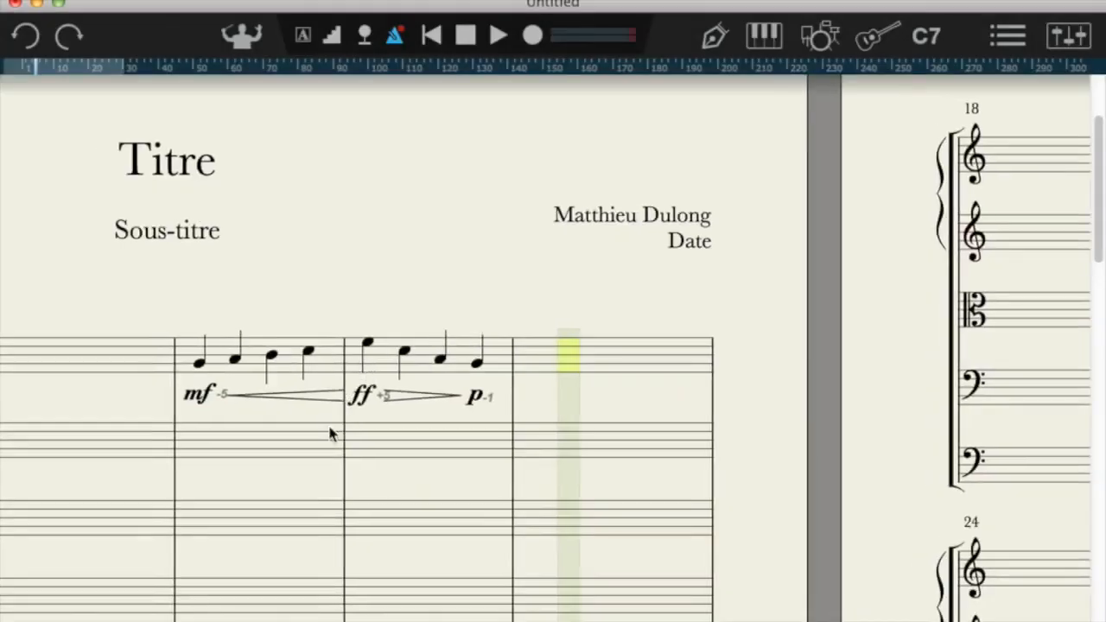
Set the offset of the ff dynamic at the start of measure 4 to +2.
scroll(337, 415, "left", 3)
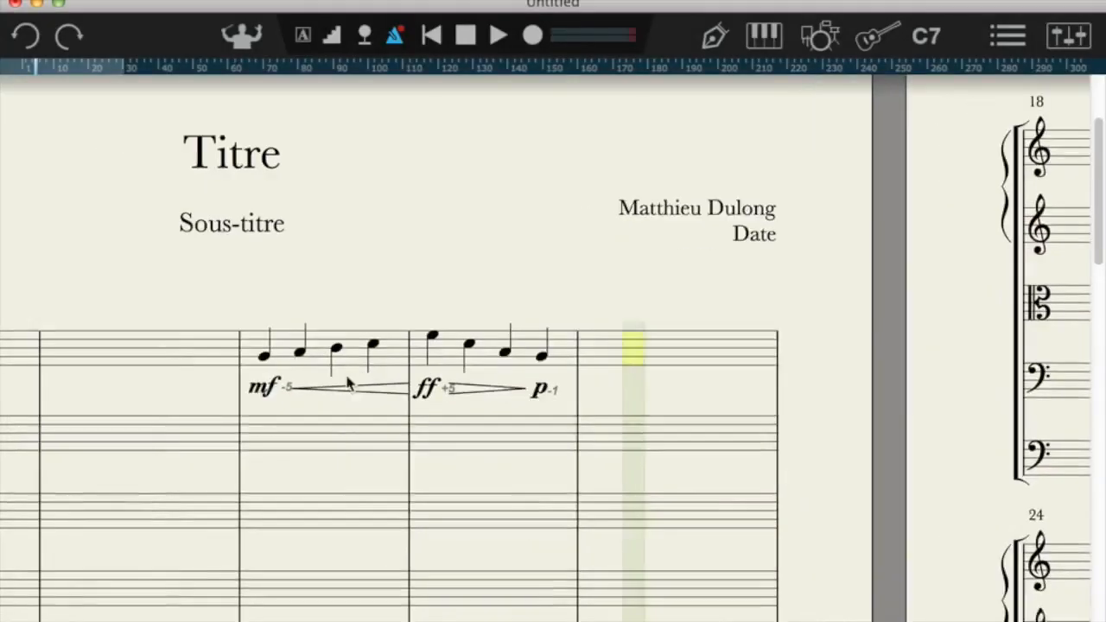
scroll(332, 390, "down", 2)
scroll(333, 391, "left", 1)
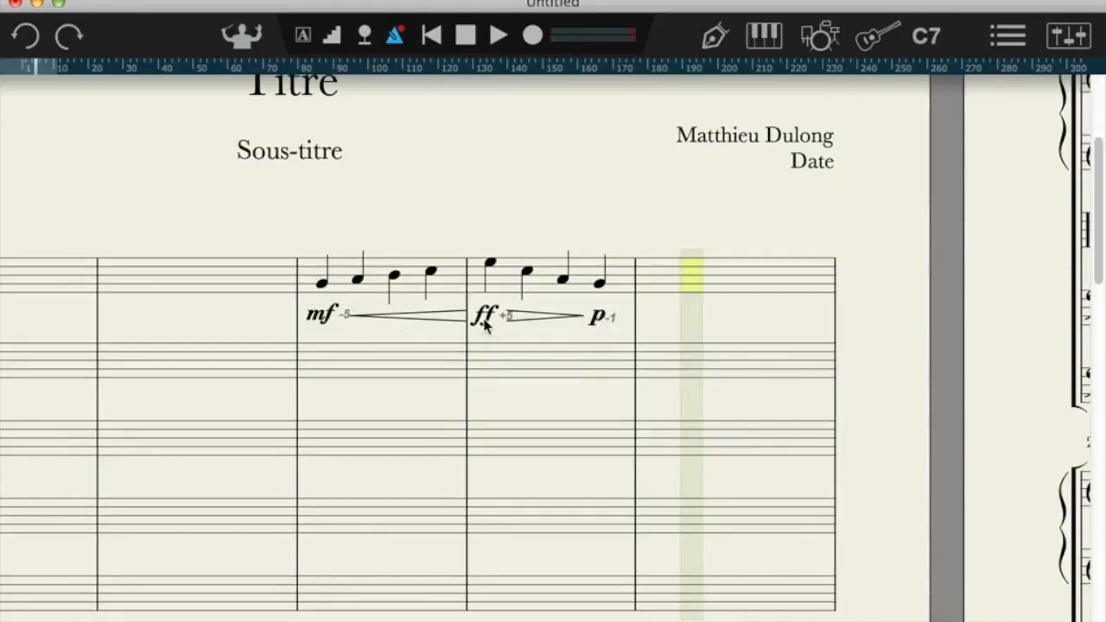
double_click(536, 320)
key("BackSpace")
key("BackSpace")
type("2")
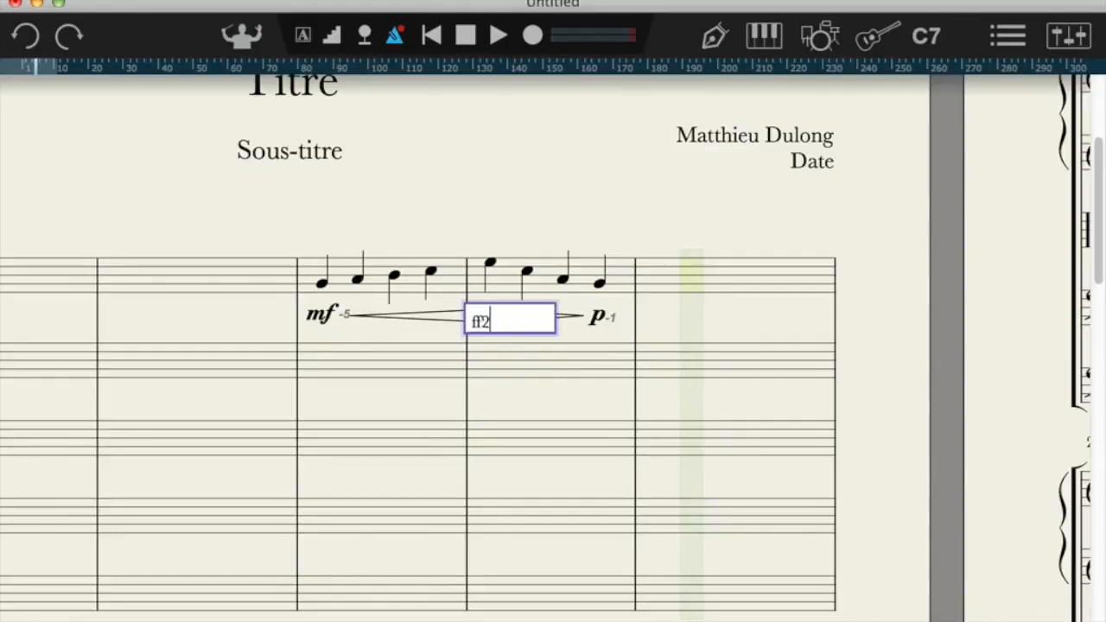
key("Return")
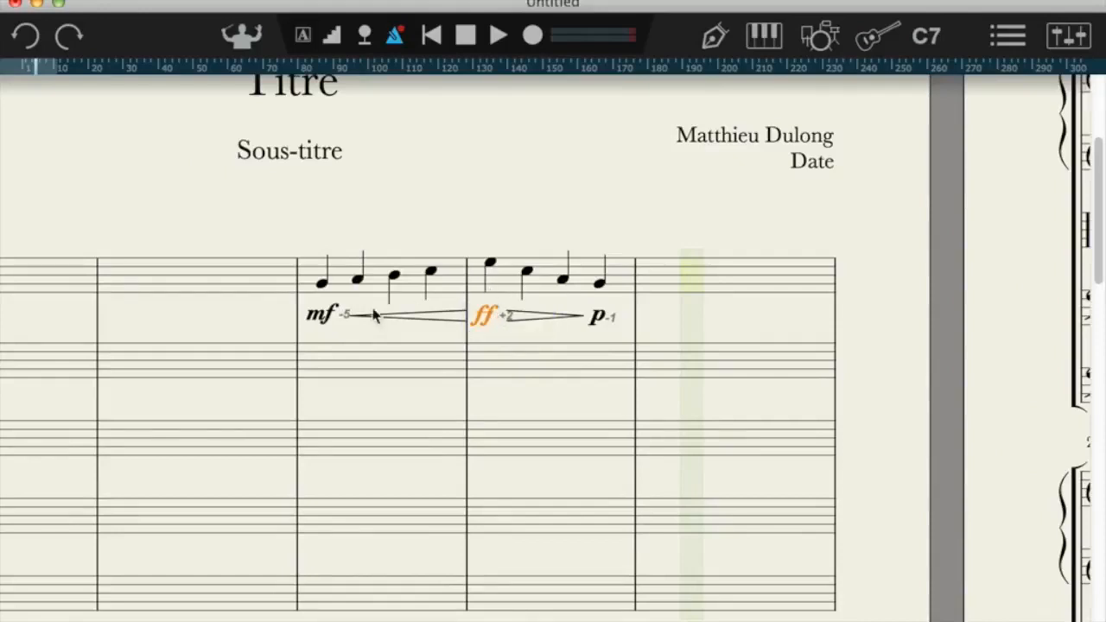
Play back the Violins I phrase from the first beat of measure 3.
left_click(315, 353)
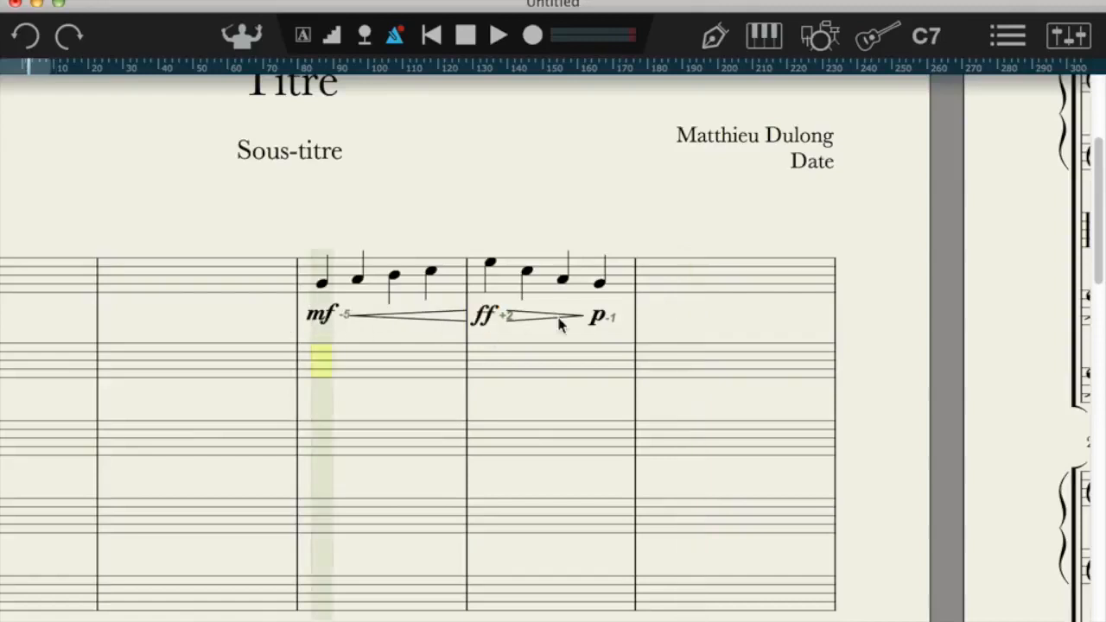
key("space")
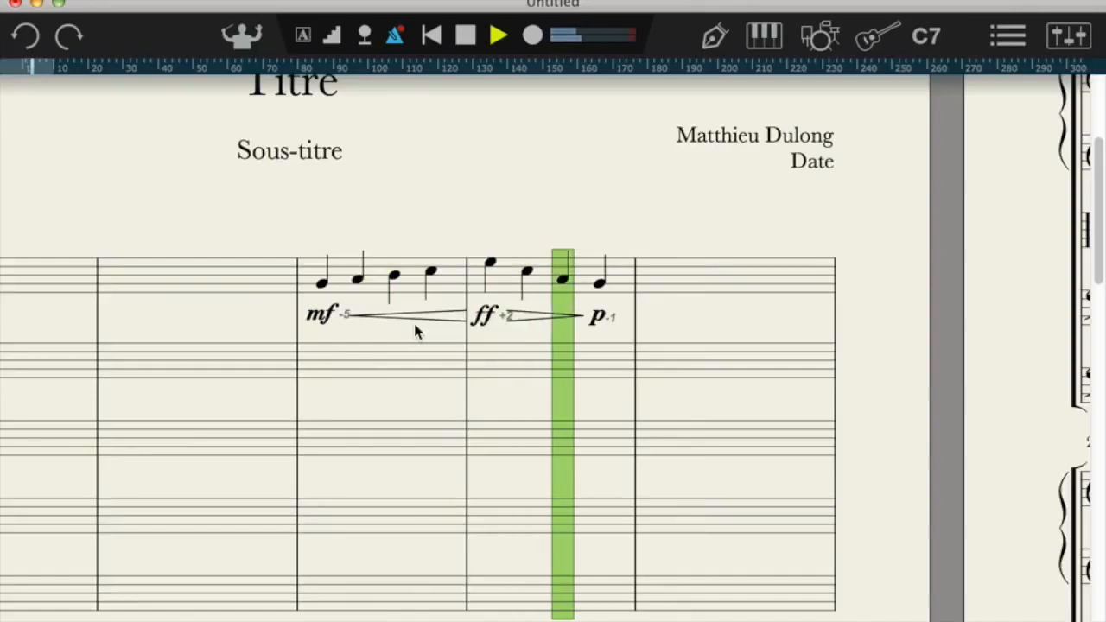
key("space")
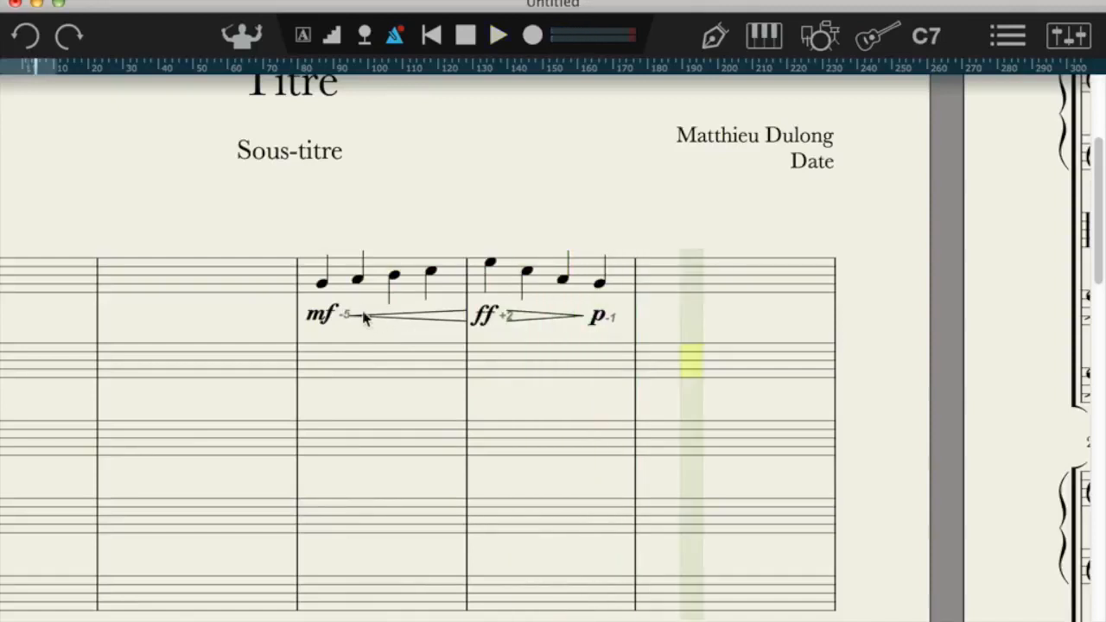
Hide both hairpins and the ff and p dynamics in the phrase, leaving out the mf dynamic.
left_click(410, 320)
left_click(488, 322, "shift")
left_click(511, 318, "shift")
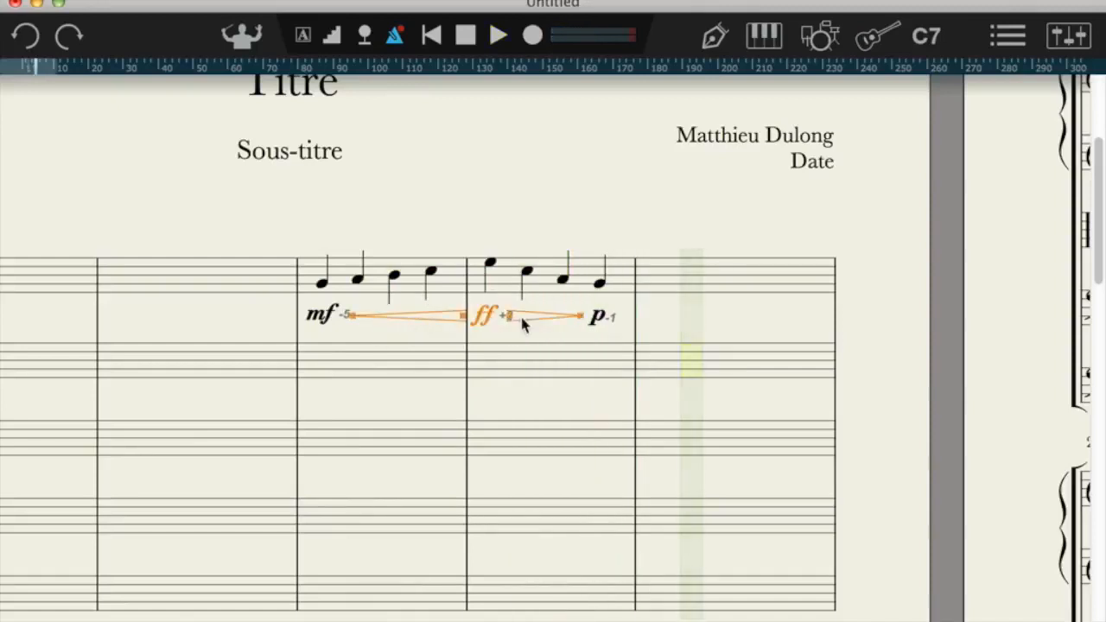
left_click(591, 316, "shift")
right_click(424, 317)
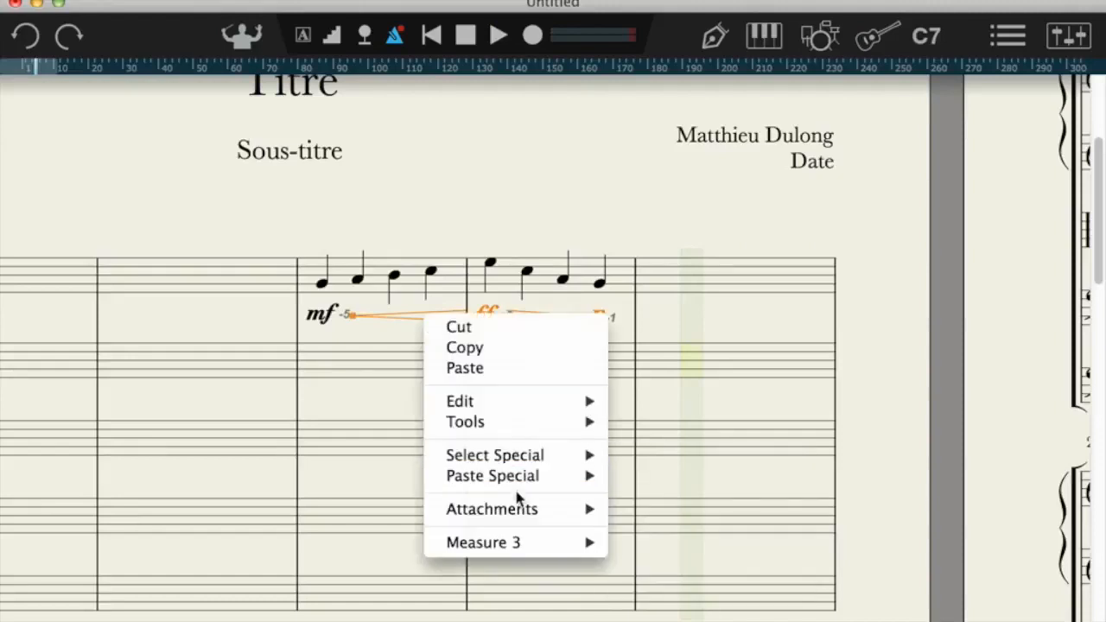
mouse_move(518, 509)
left_click(752, 619)
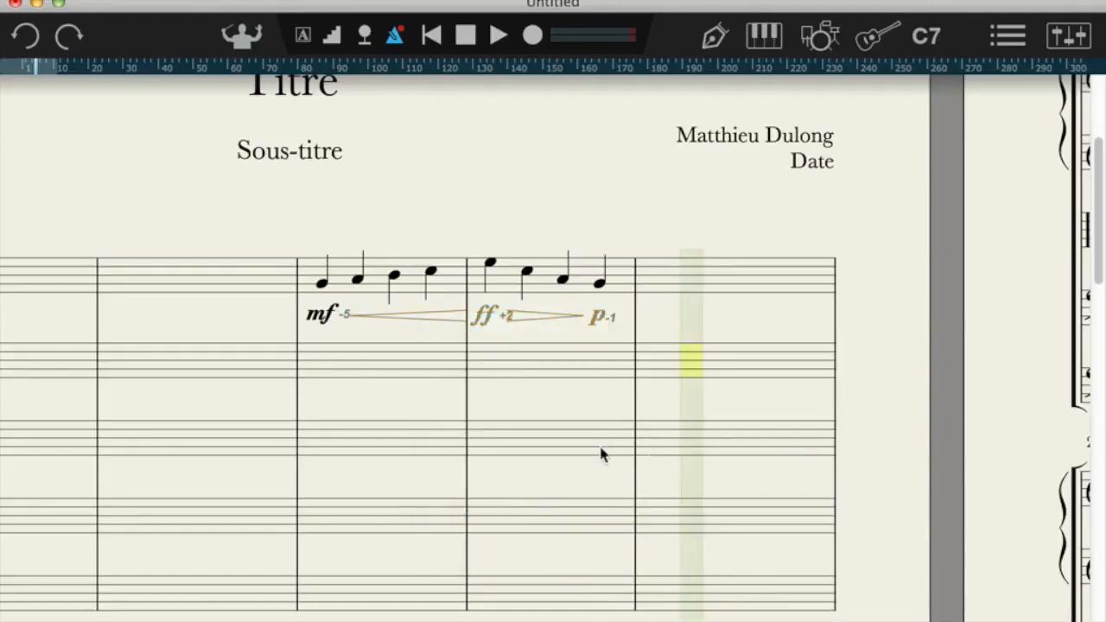
Turn off the display of hidden items and play back the phrase with only its mf dynamic showing.
left_click(221, 0)
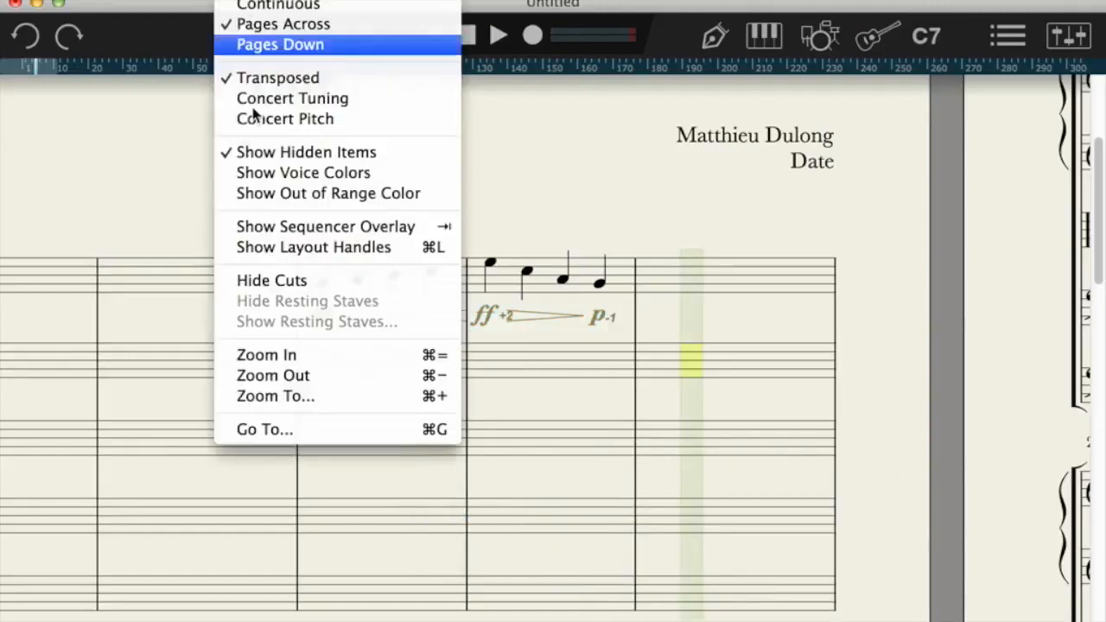
left_click(259, 155)
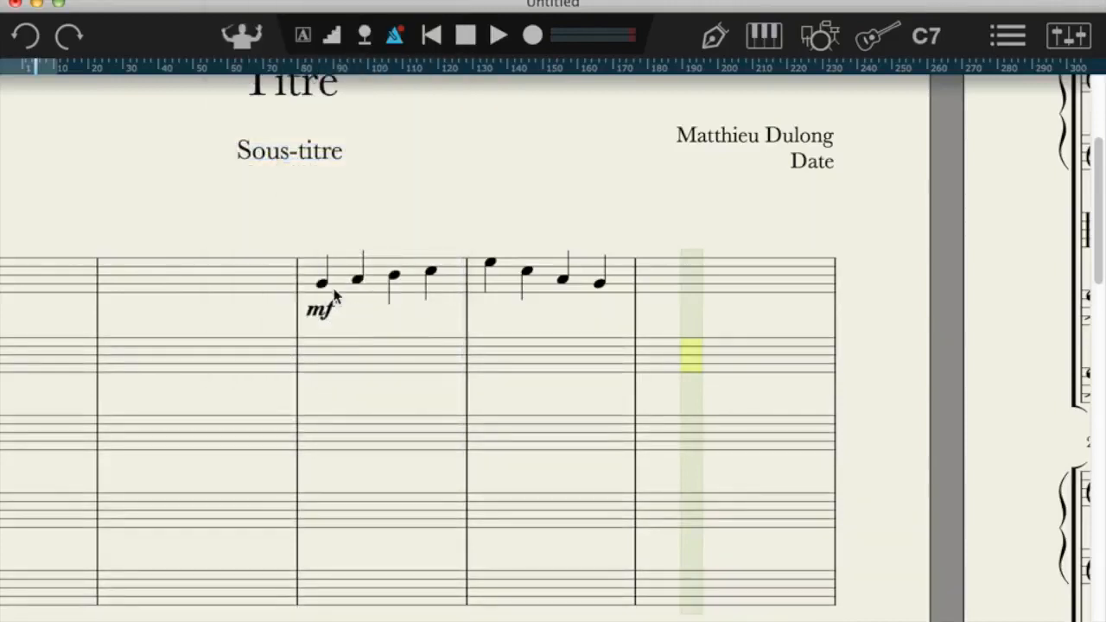
scroll(423, 342, "left", 3)
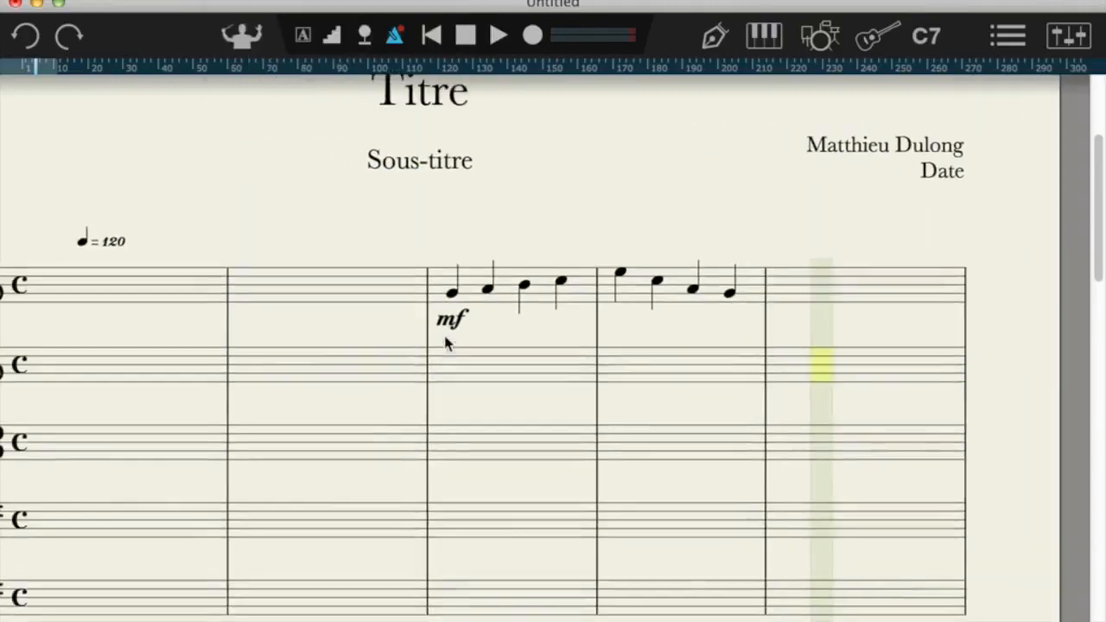
scroll(446, 341, "left", 2)
scroll(446, 341, "down", 1)
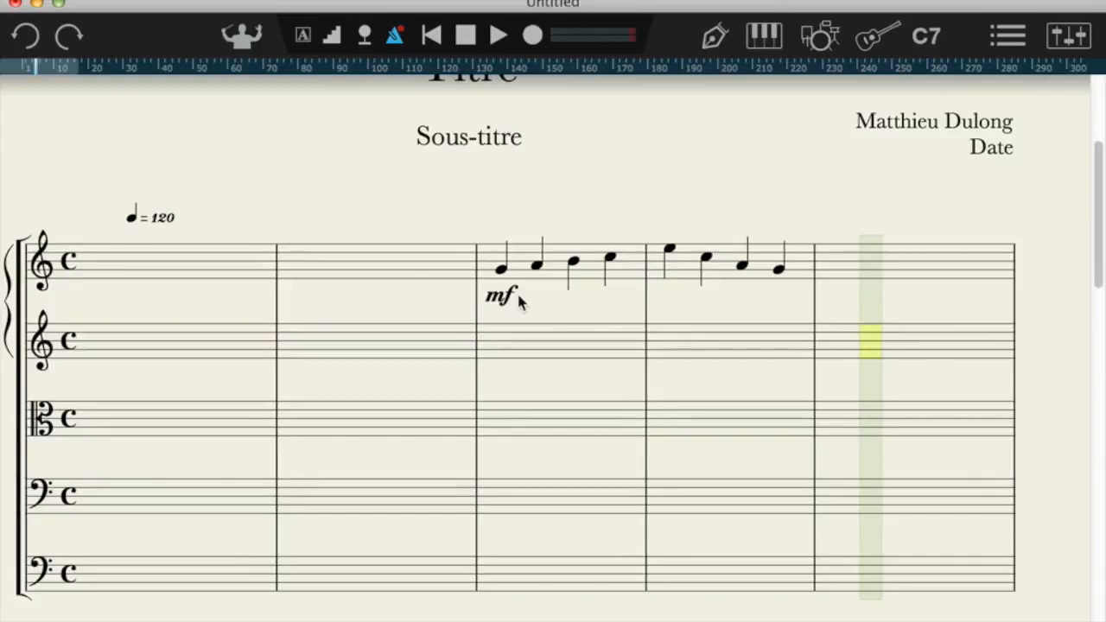
key("space")
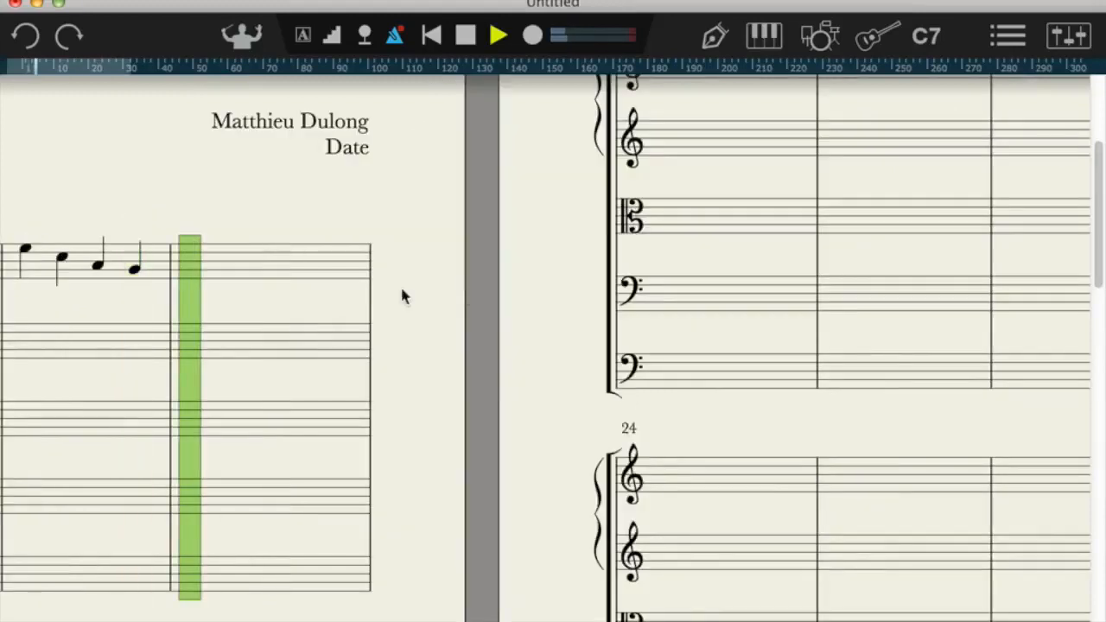
key("space")
Turn the display of hidden items back on in the score view.
scroll(247, 234, "left", 10)
left_click(235, 0)
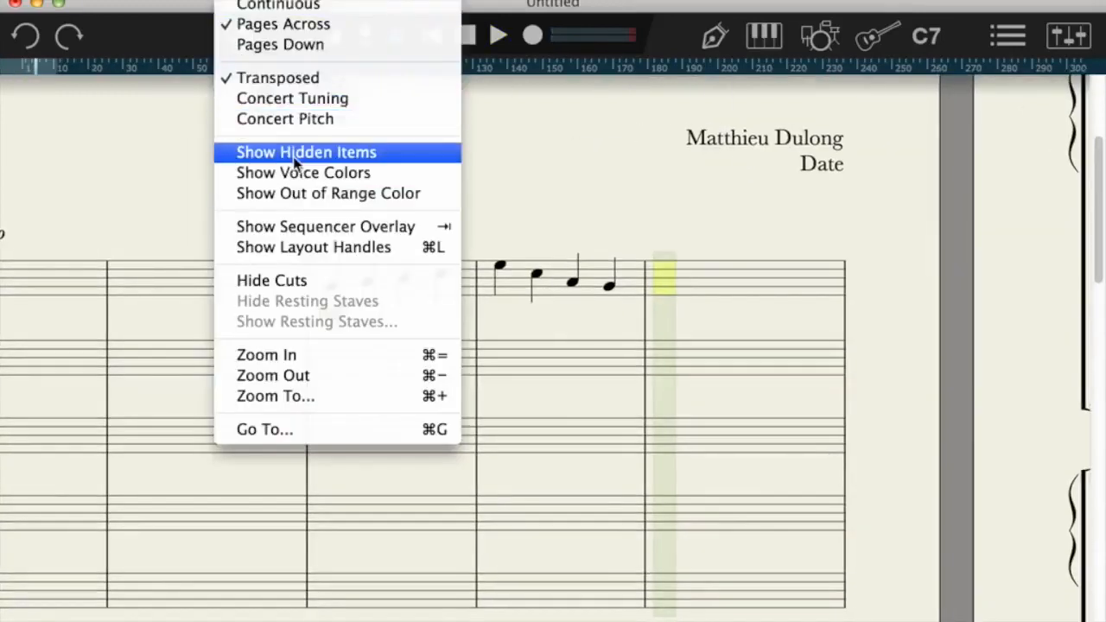
left_click(293, 153)
scroll(535, 311, "down", 3)
scroll(444, 257, "up", 2)
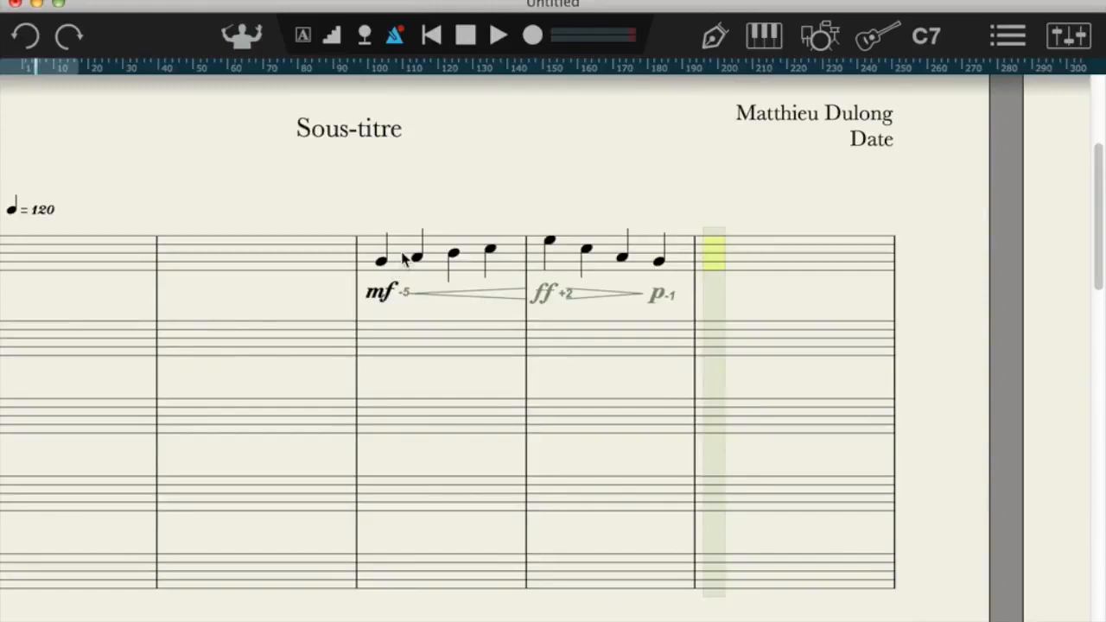
scroll(467, 259, "left", 2)
scroll(466, 260, "up", 1)
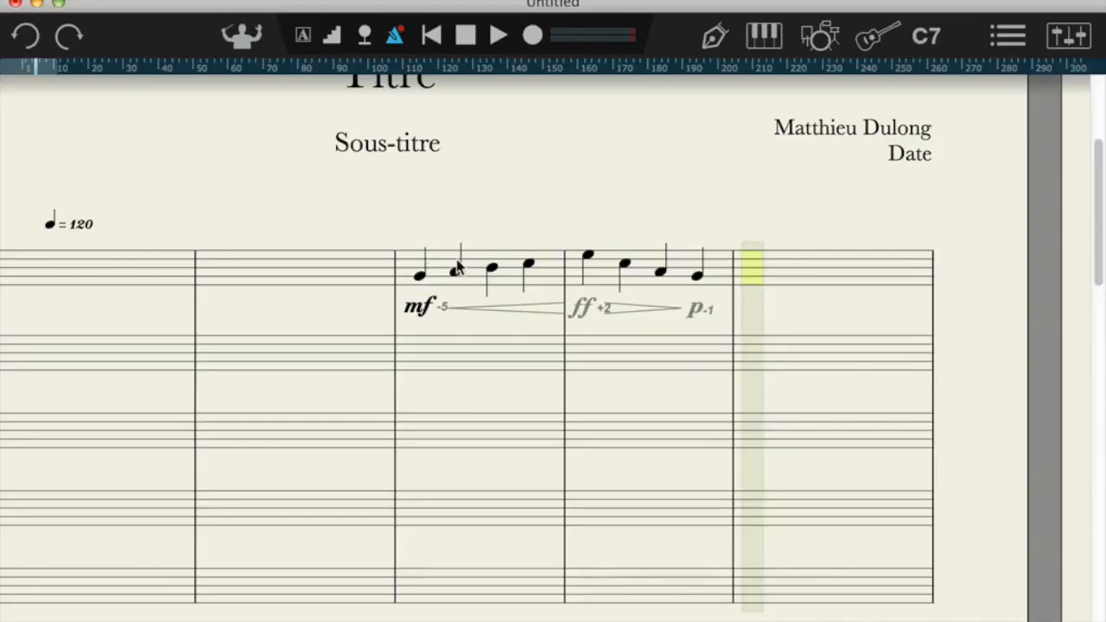
scroll(461, 269, "right", 2)
scroll(461, 270, "down", 1)
scroll(444, 285, "left", 5)
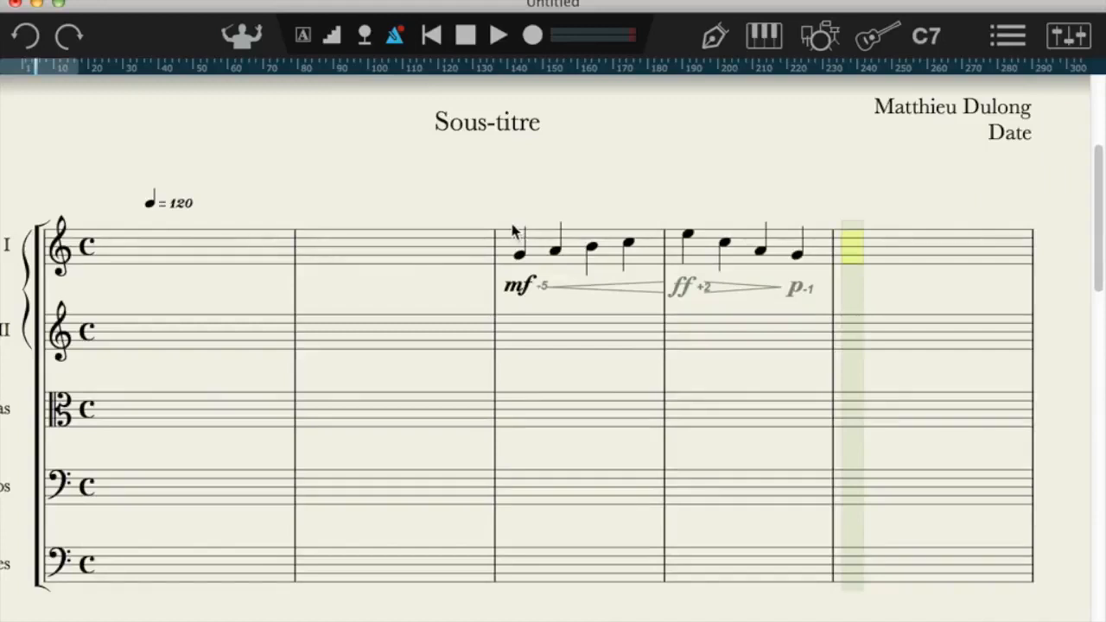
scroll(513, 232, "right", 2)
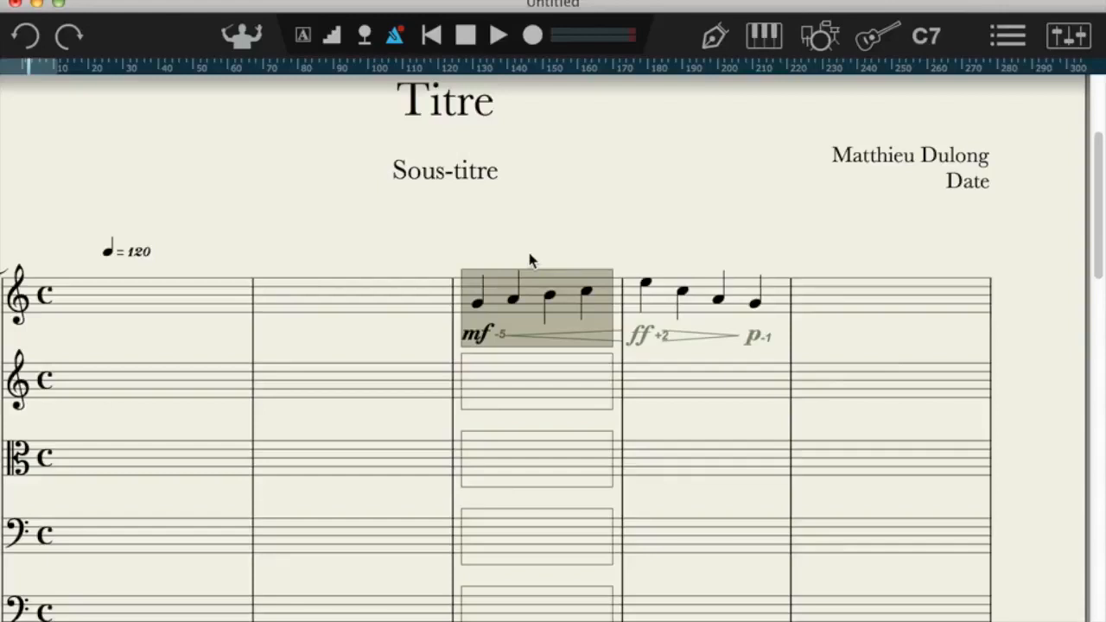
Cut the whole phrase in measures 3 and 4, including its dynamics, from the Violins I staff.
scroll(556, 205, "down", 2)
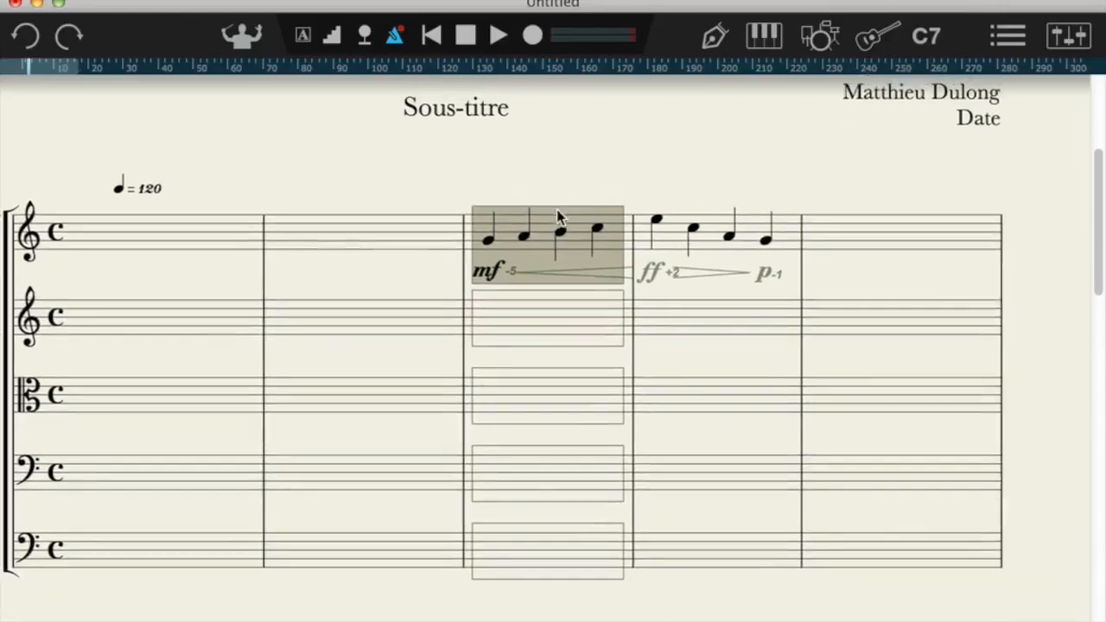
scroll(555, 206, "right", 2)
scroll(556, 206, "up", 2)
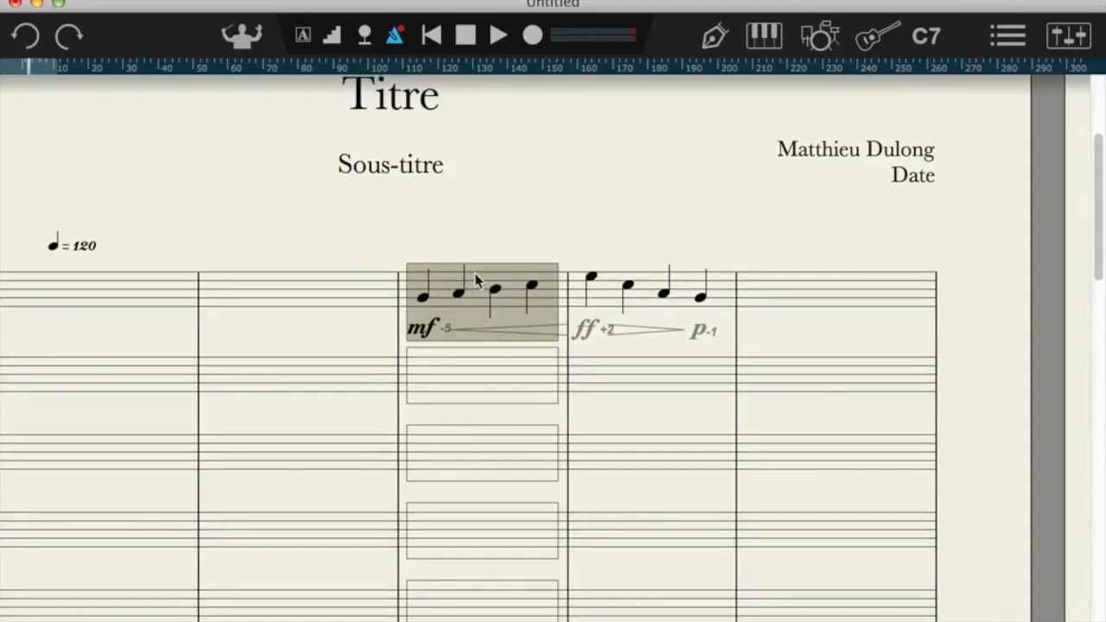
double_click(483, 280)
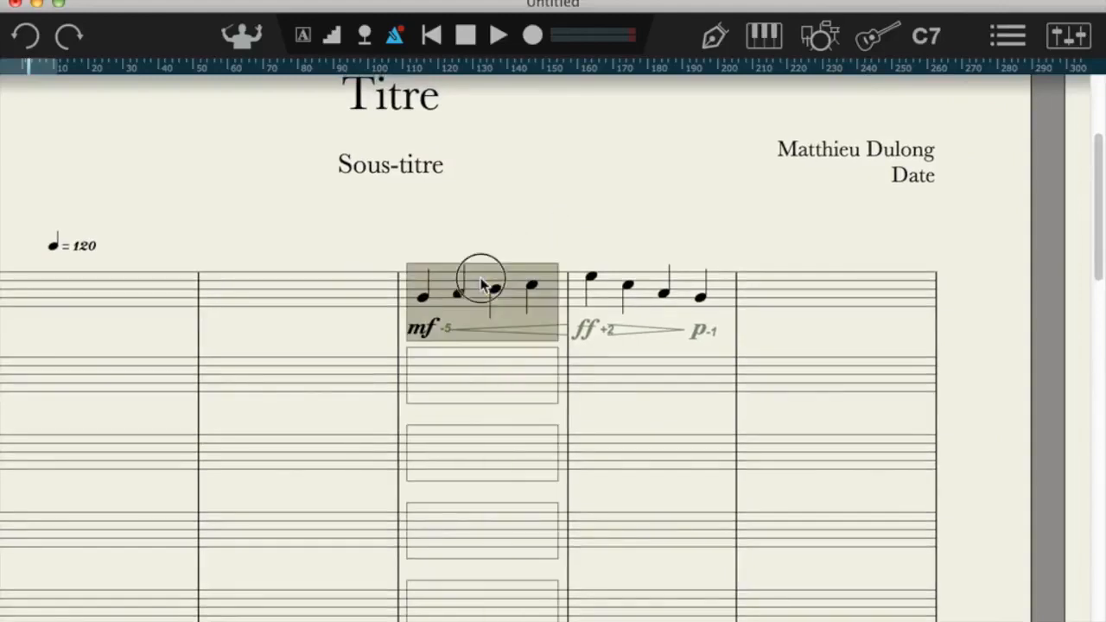
left_click(713, 310, "shift")
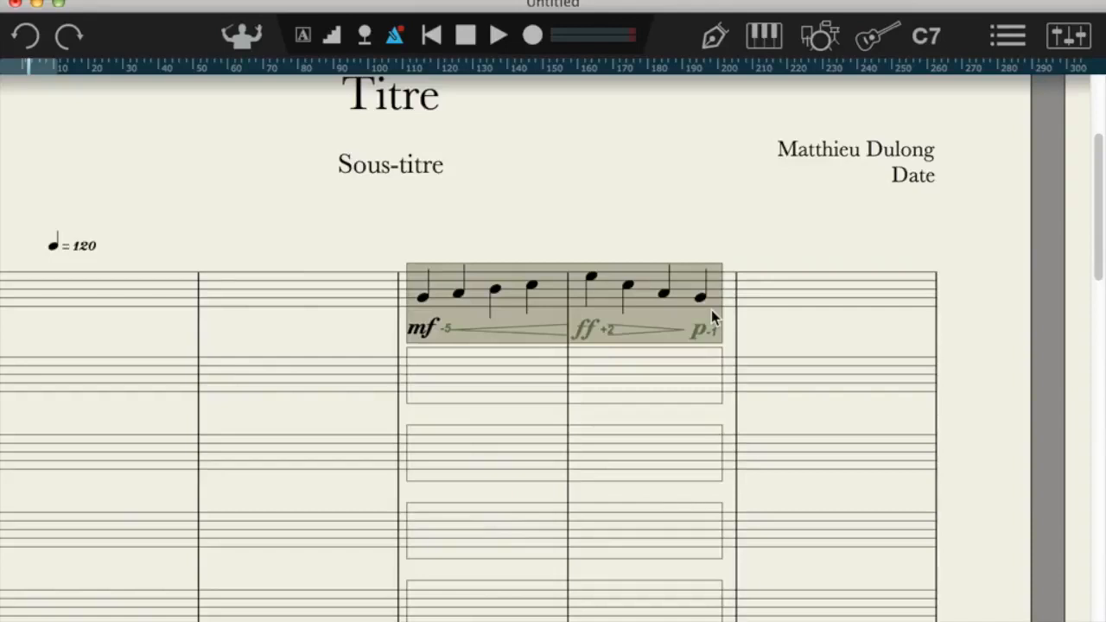
scroll(510, 309, "down", 1)
scroll(511, 309, "right", 1)
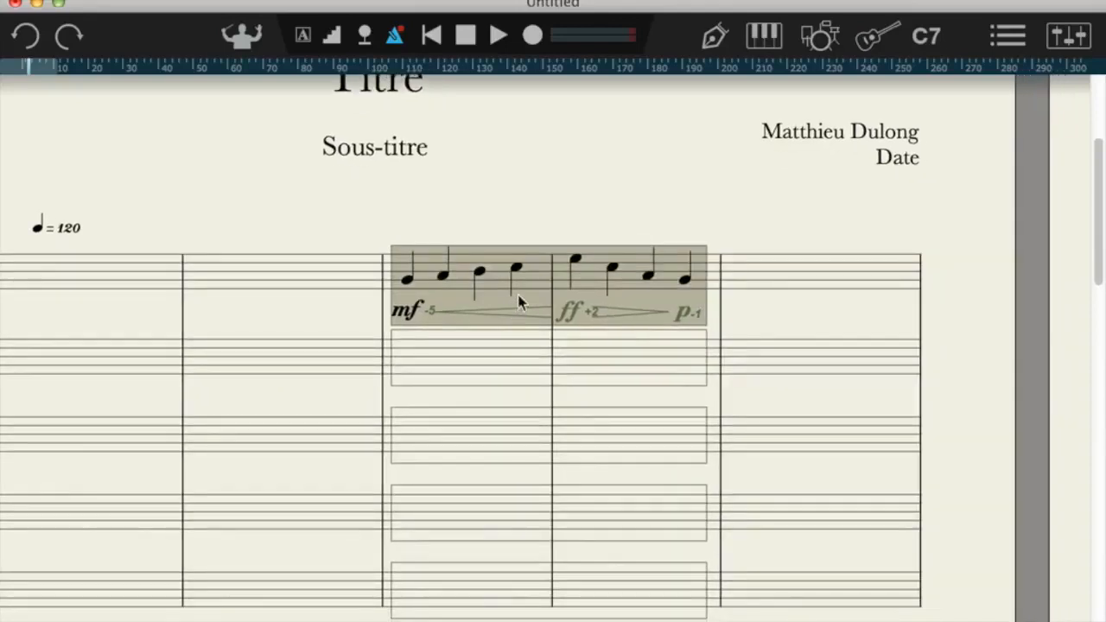
double_click(477, 285)
left_click(684, 291, "shift")
scroll(490, 329, "down", 4)
scroll(490, 328, "left", 4)
key("BackSpace")
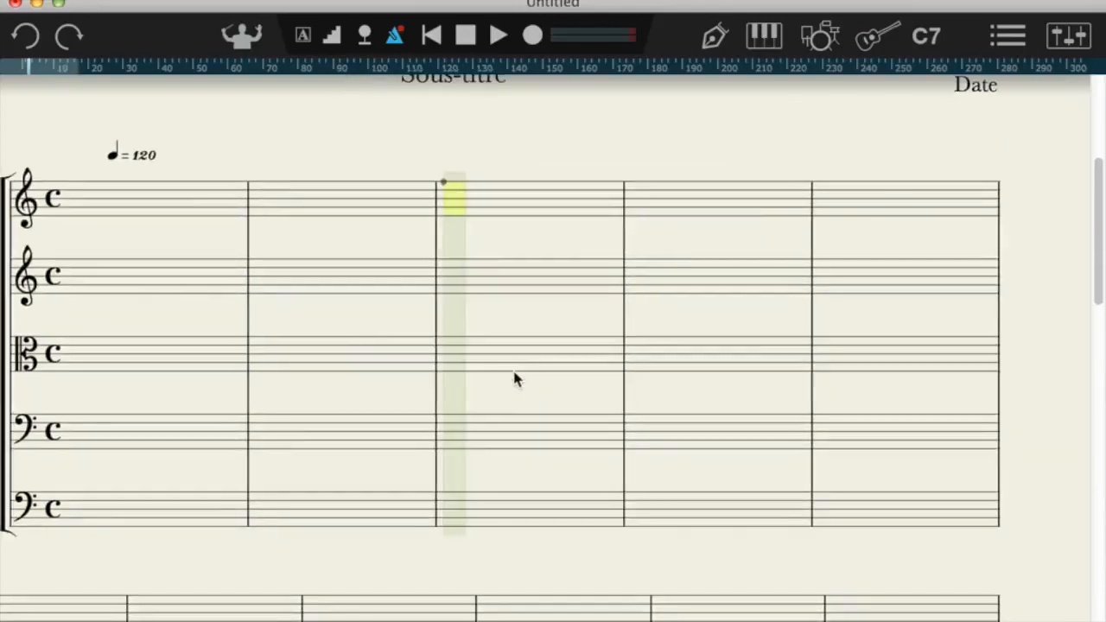
Paste the cut phrase into the Cellos staff at the start of measure 3.
scroll(503, 396, "down", 1)
scroll(503, 396, "left", 2)
left_click(492, 410)
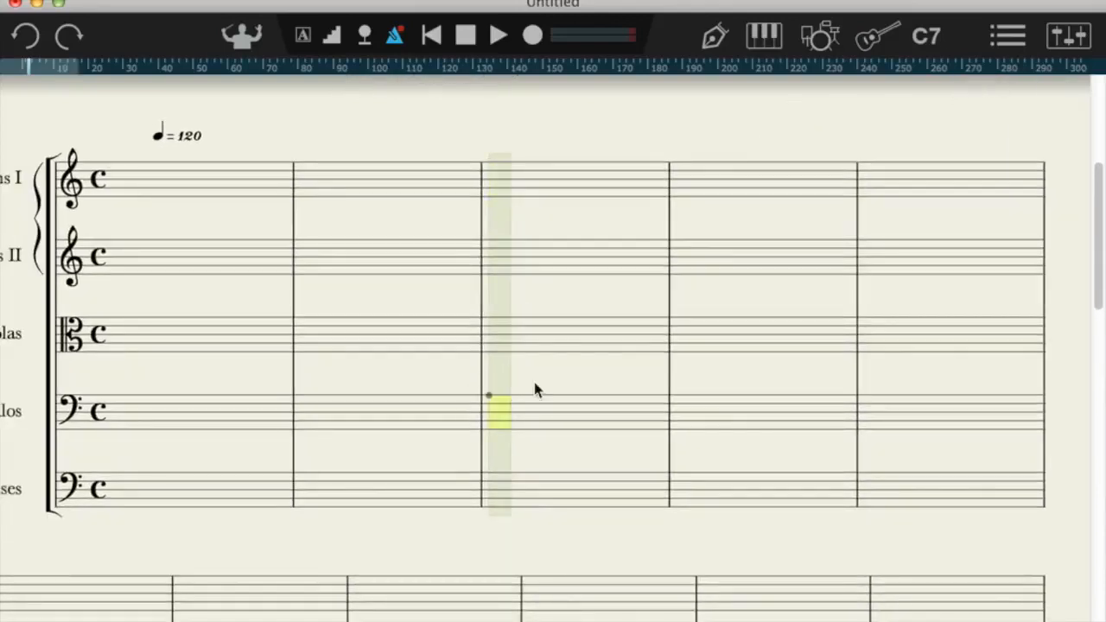
key("super+z")
scroll(628, 346, "down", 1)
scroll(628, 346, "left", 2)
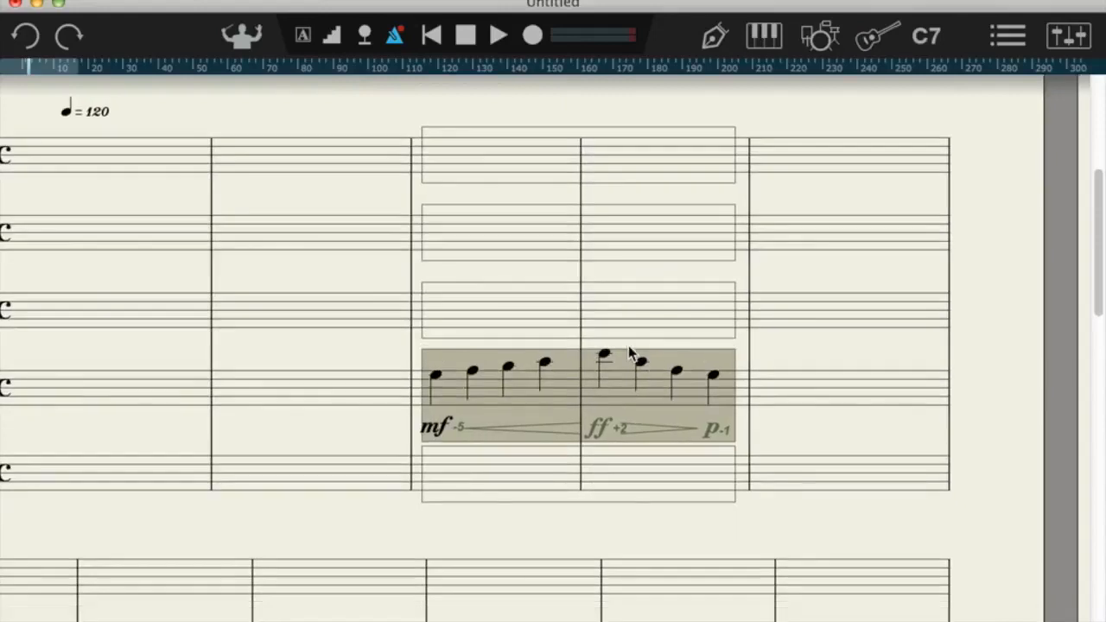
Remove the hairpins and the ff and p dynamics from the cello phrase, and lower the first two notes of measure 4 by a third.
scroll(565, 313, "up", 1)
scroll(521, 377, "down", 2)
scroll(691, 299, "down", 1)
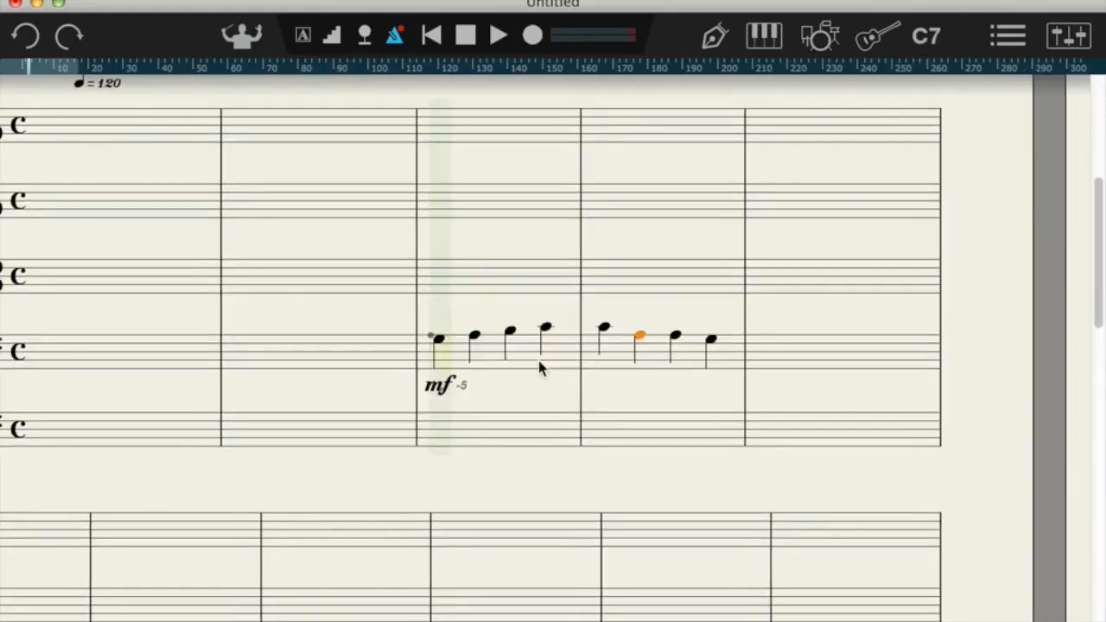
left_click_drag(539, 360, 518, 366)
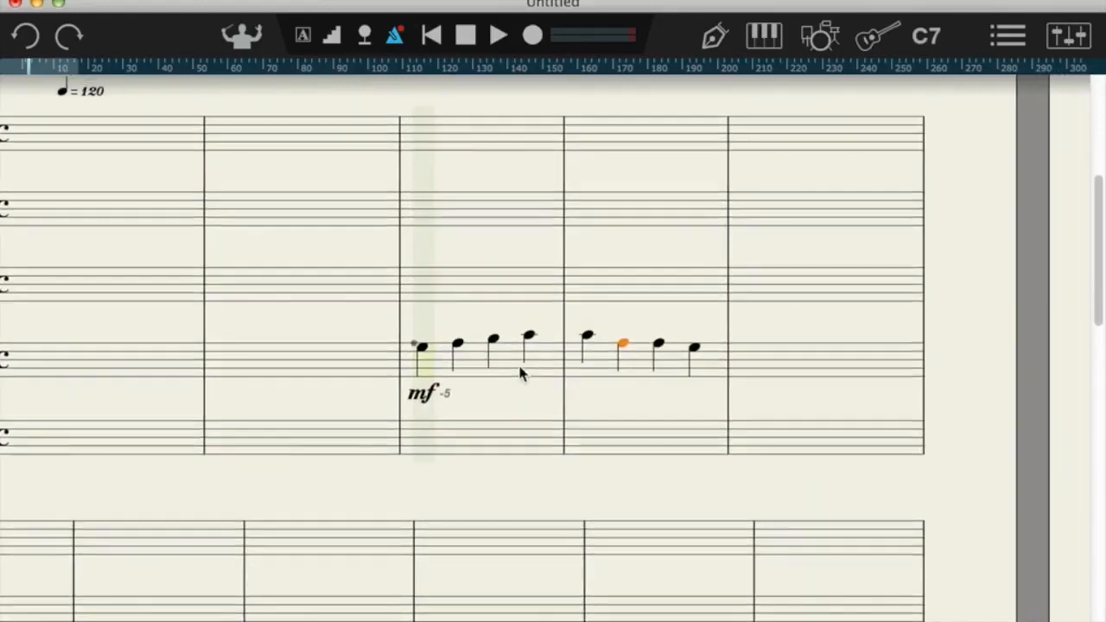
Select the cello phrase in measures 3 and 4 and play it back briefly with the mf -5 dynamic.
left_click(464, 374)
left_click(776, 366, "shift")
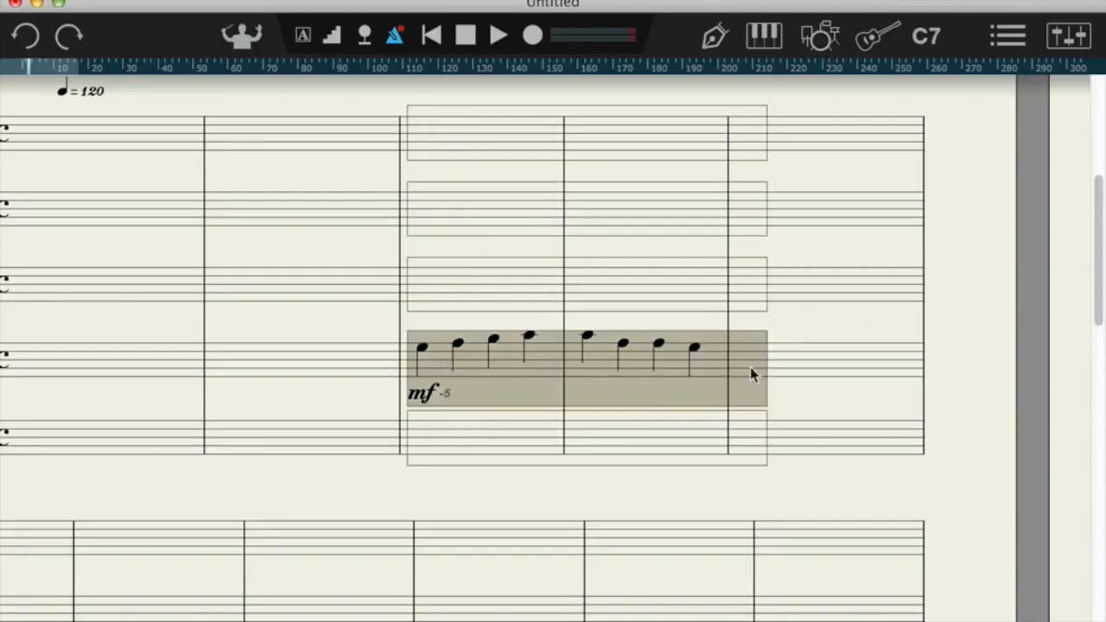
key("space")
key("space")
Remove the -5 offset from the cello mf dynamic at the start of measure 3, leaving a plain mf.
double_click(416, 391)
key("BackSpace")
key("BackSpace")
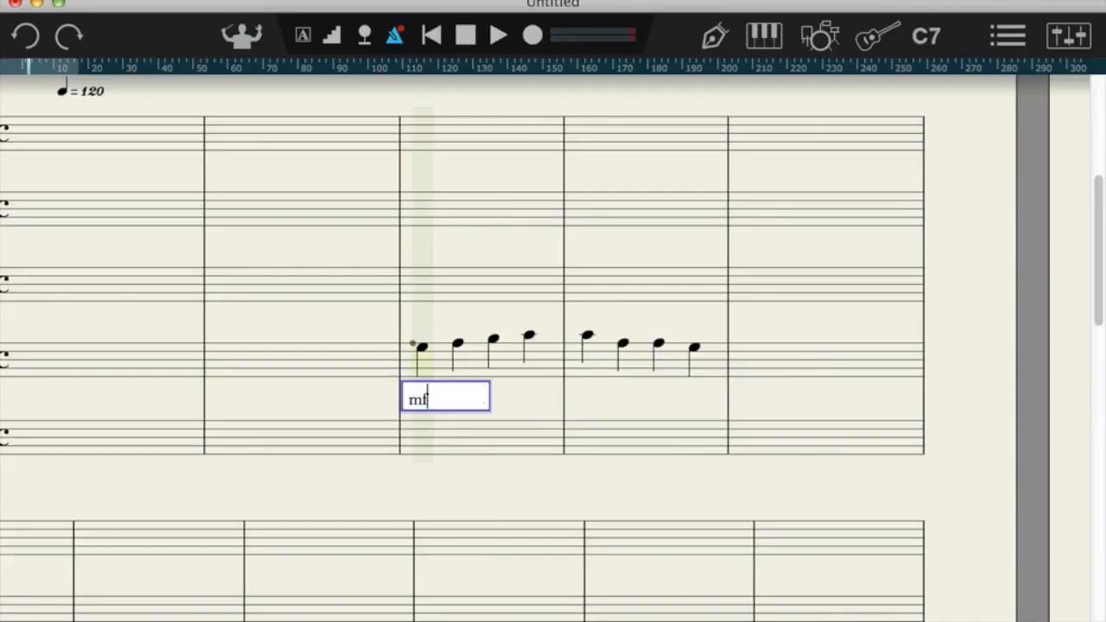
key("Return")
Play back the cello phrase with the plain mf dynamic and clear the selection.
left_click(486, 375)
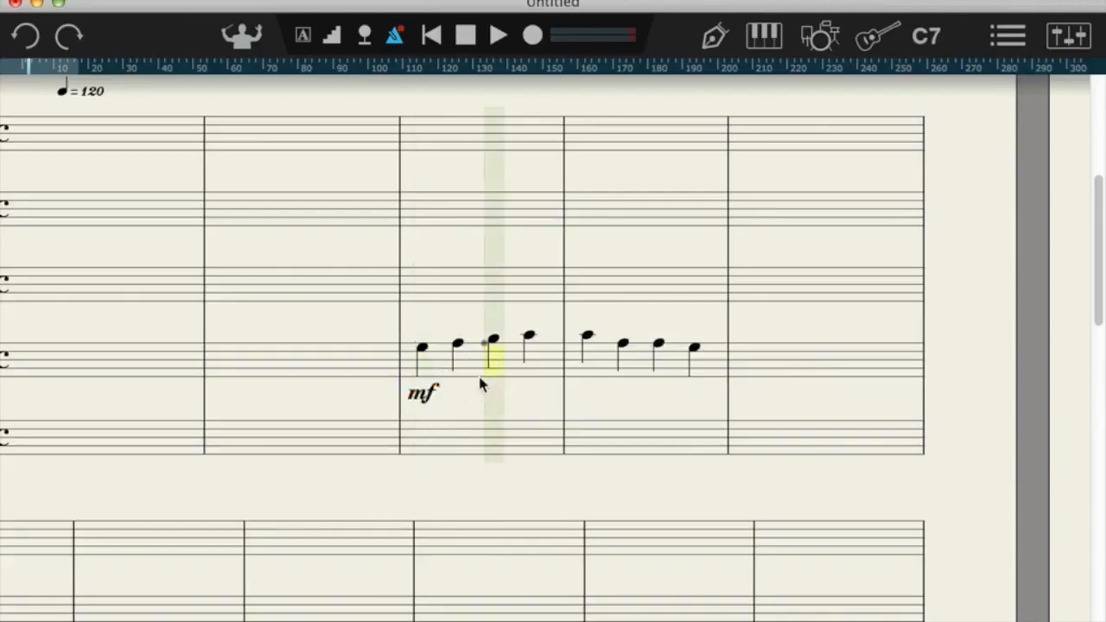
left_click(731, 400, "shift")
key("space")
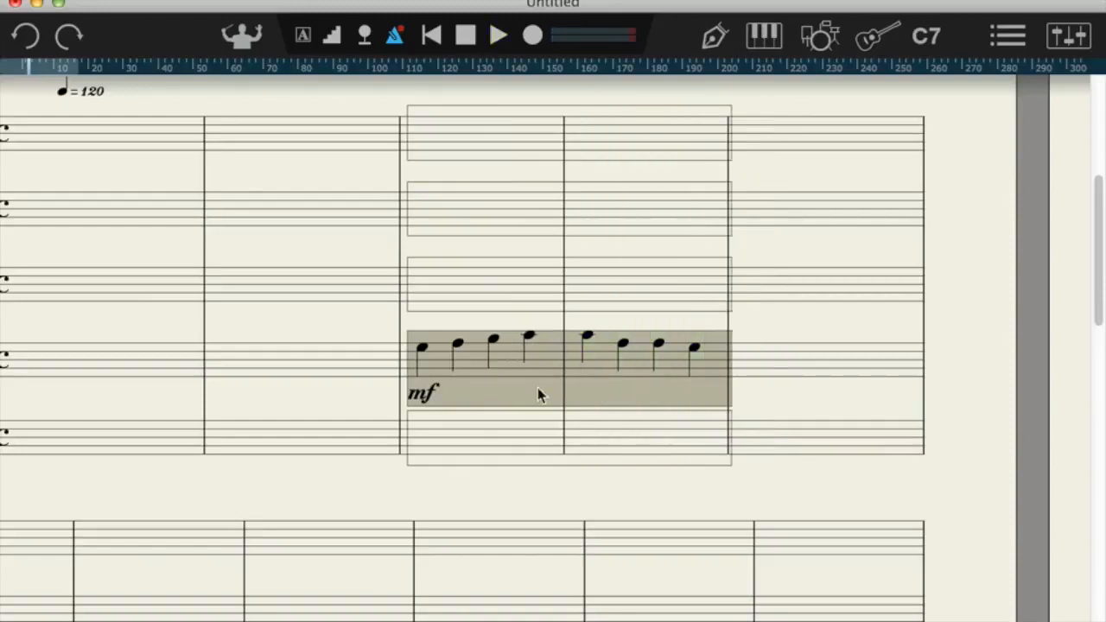
left_click(495, 384)
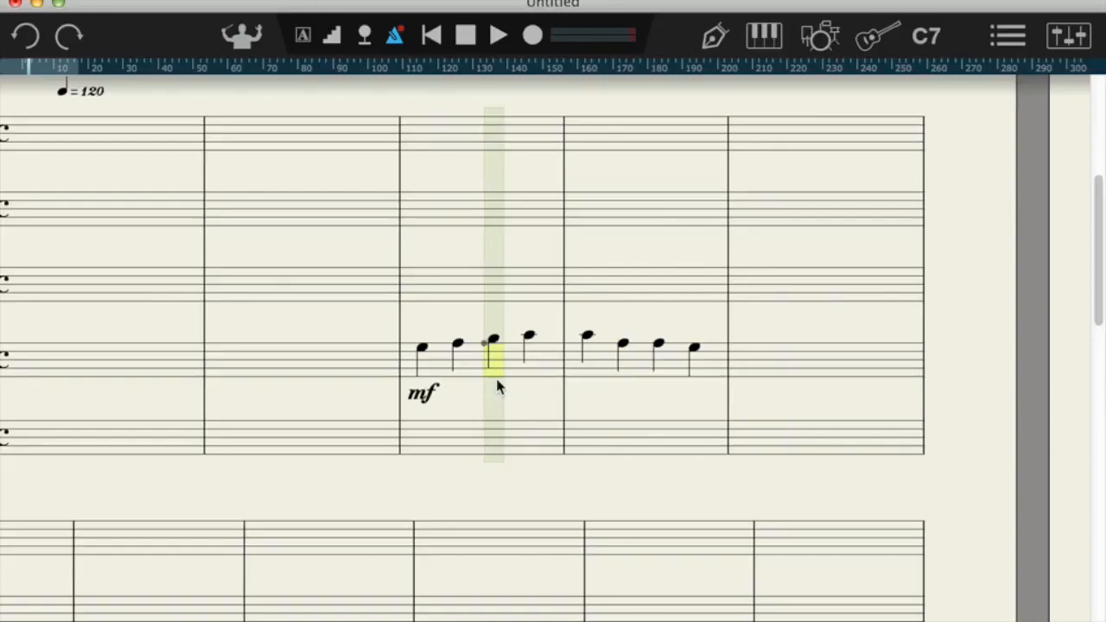
Select the cello notes from the start of measure 3 into measure 4 and play them back.
left_click(587, 339)
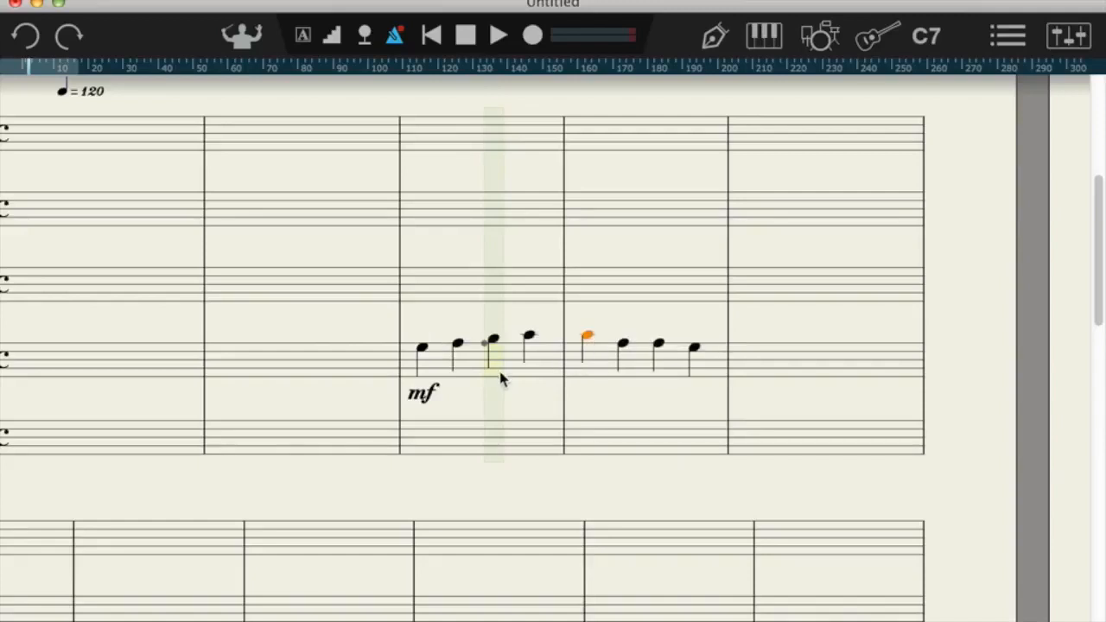
left_click(524, 389)
left_click(657, 378, "shift")
key("space")
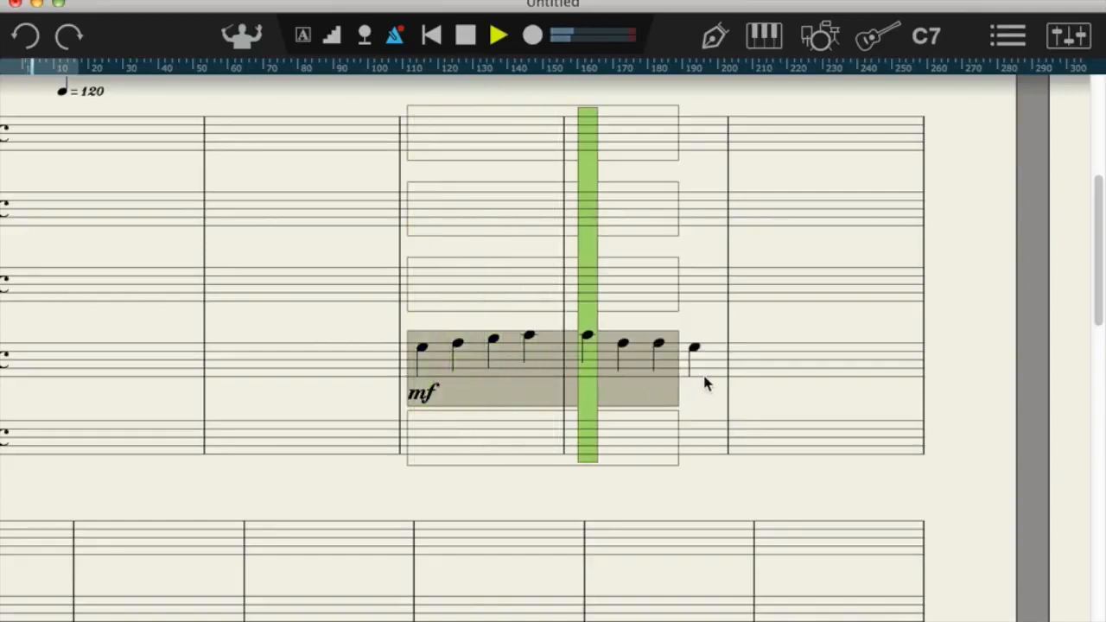
key("space")
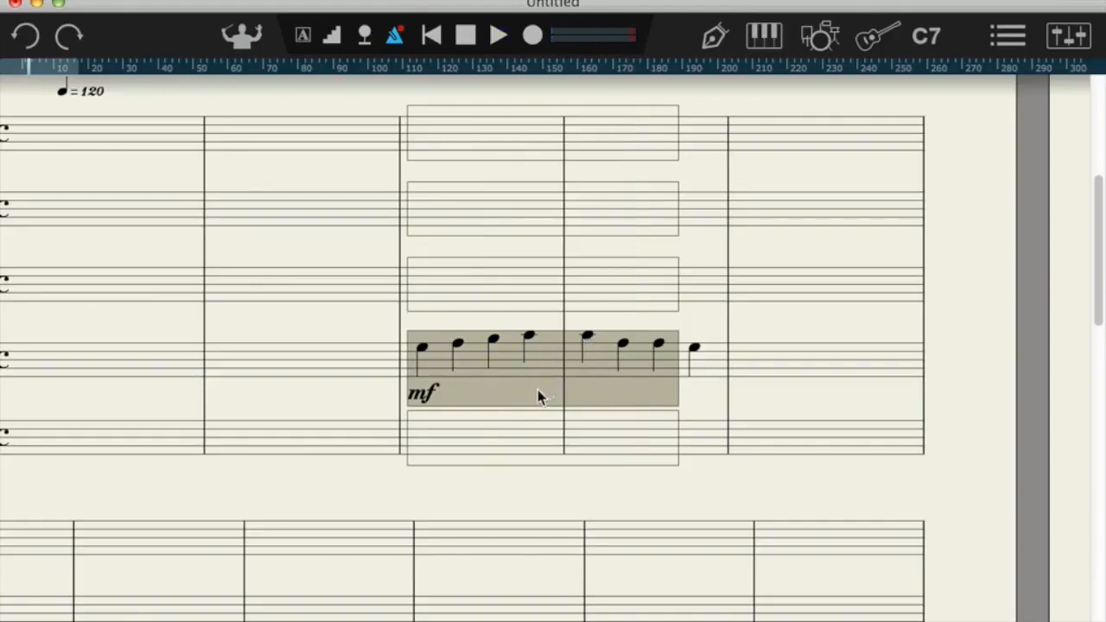
key("space")
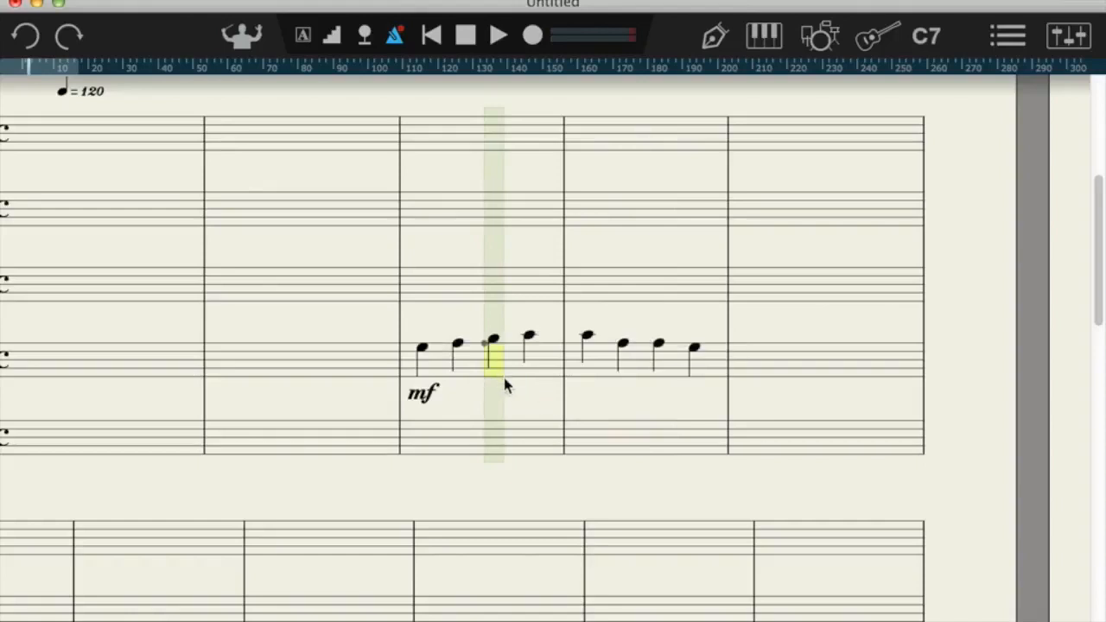
left_click(519, 329)
mouse_move(519, 329)
left_mouse_down()
mouse_move(630, 377)
mouse_move(721, 378)
left_mouse_up()
left_click(446, 372)
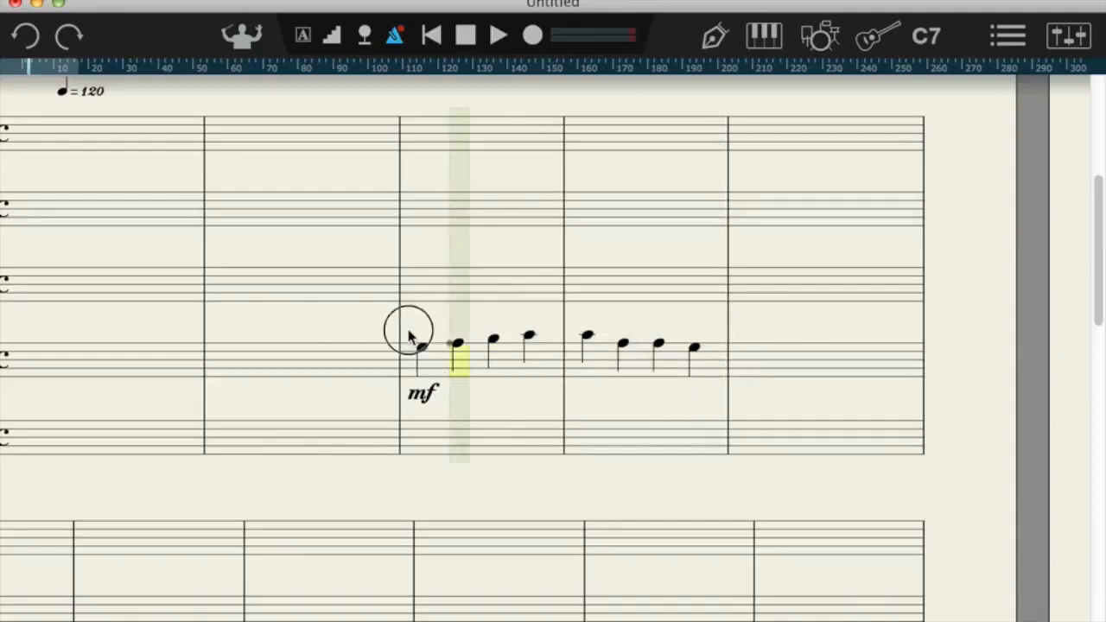
left_click_drag(410, 338, 467, 358)
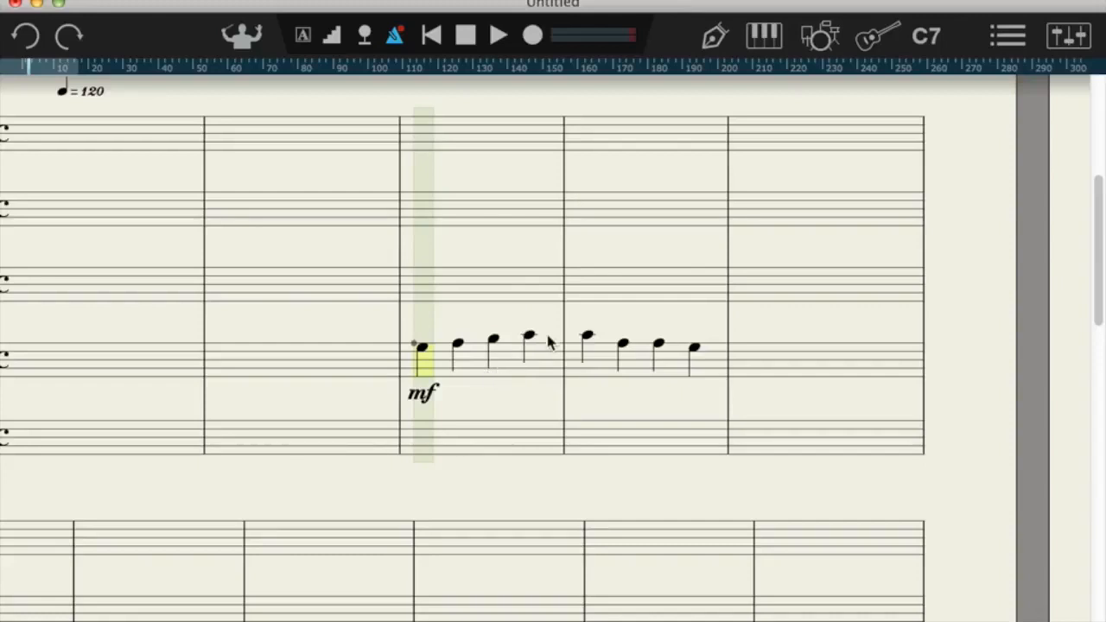
Place a pedal-down mark under the third cello note of measure 3 and a pedal release under the last note of measure 4.
key("p")
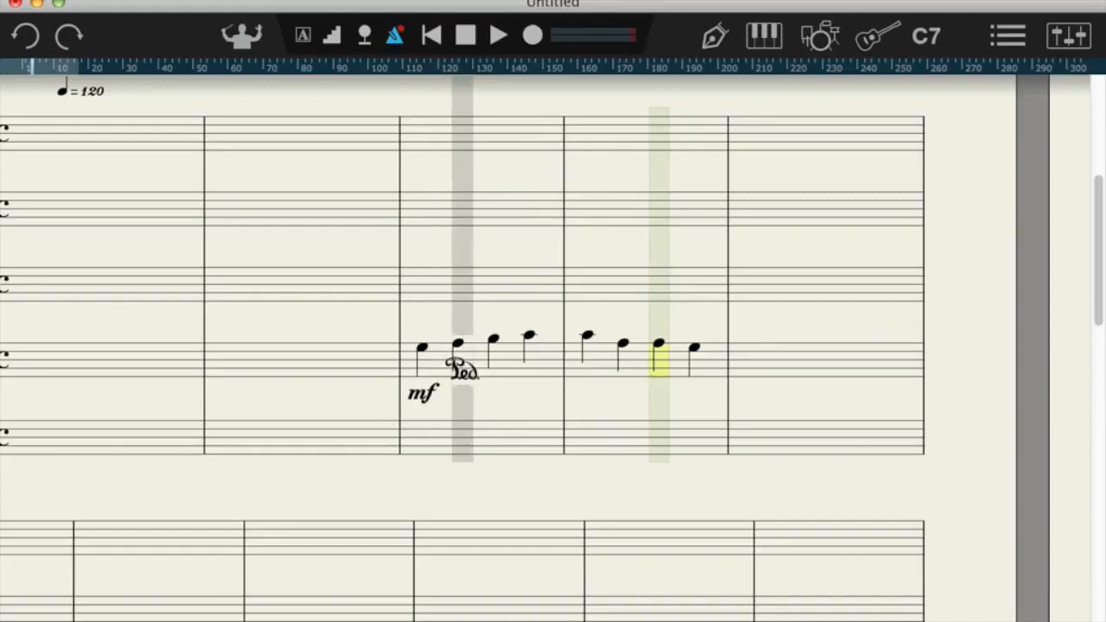
left_click(488, 355)
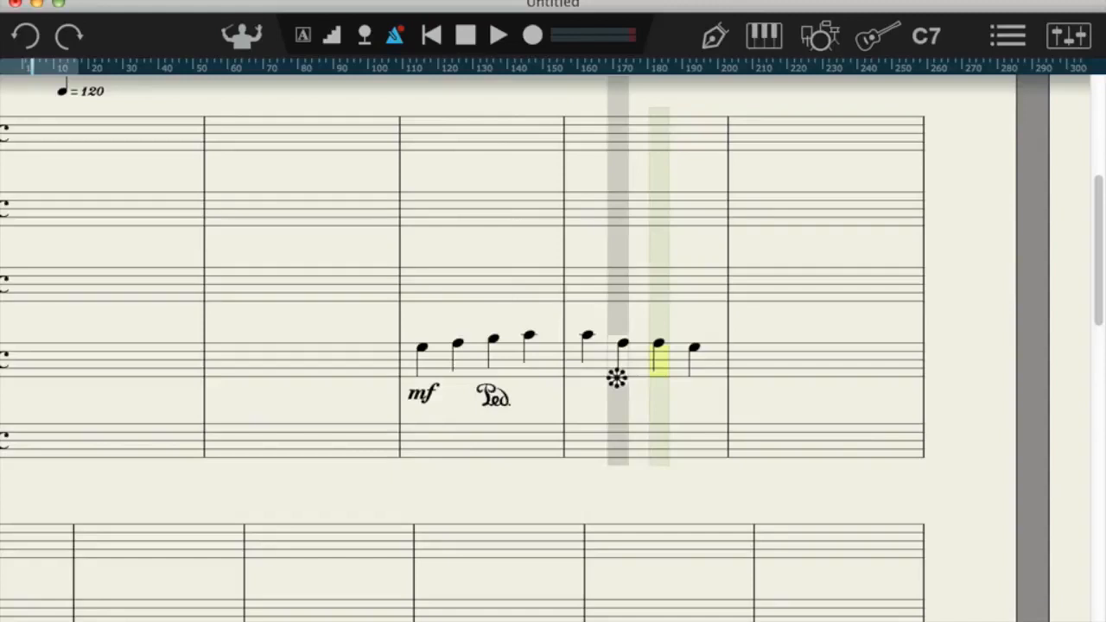
left_click(691, 369)
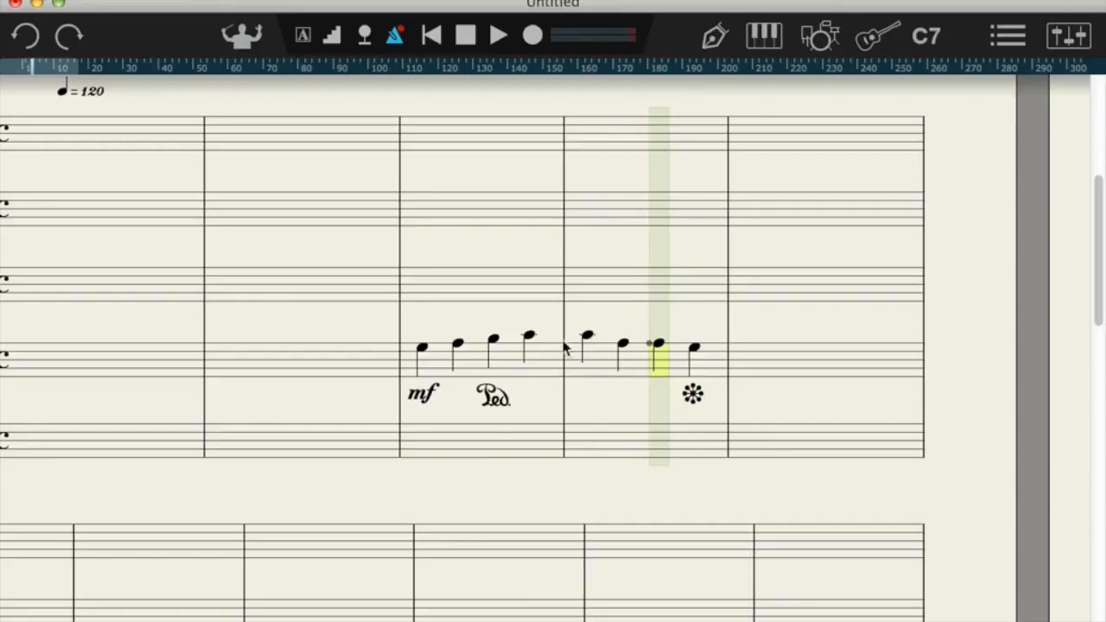
Hide both the pedal-down and pedal release marks under the cello phrase.
left_click(692, 402)
right_click(499, 395)
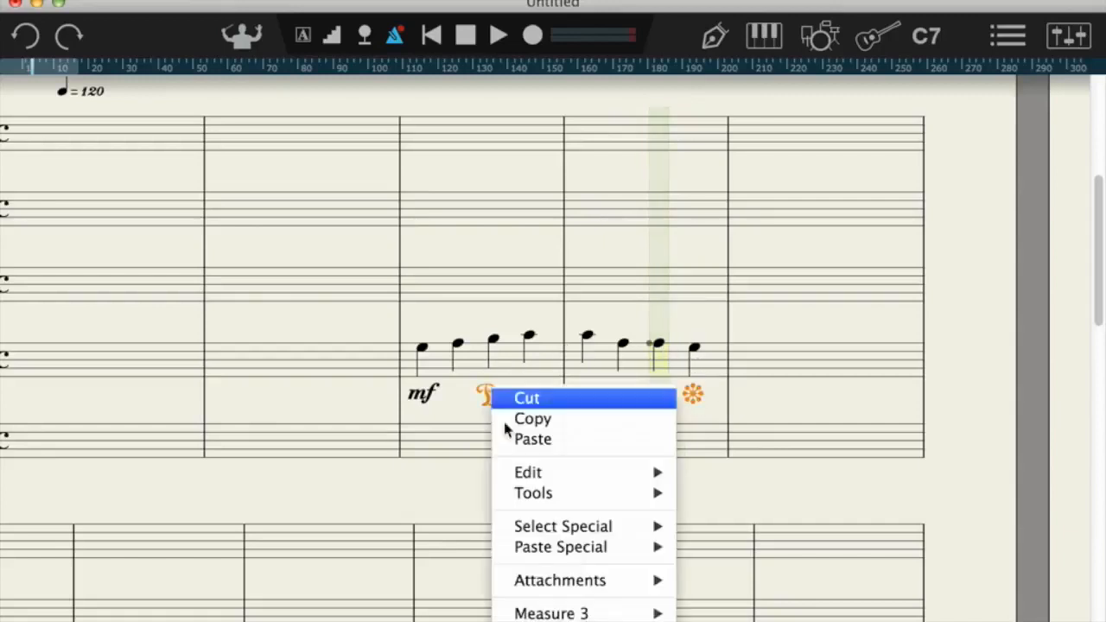
mouse_move(604, 579)
left_click(735, 615)
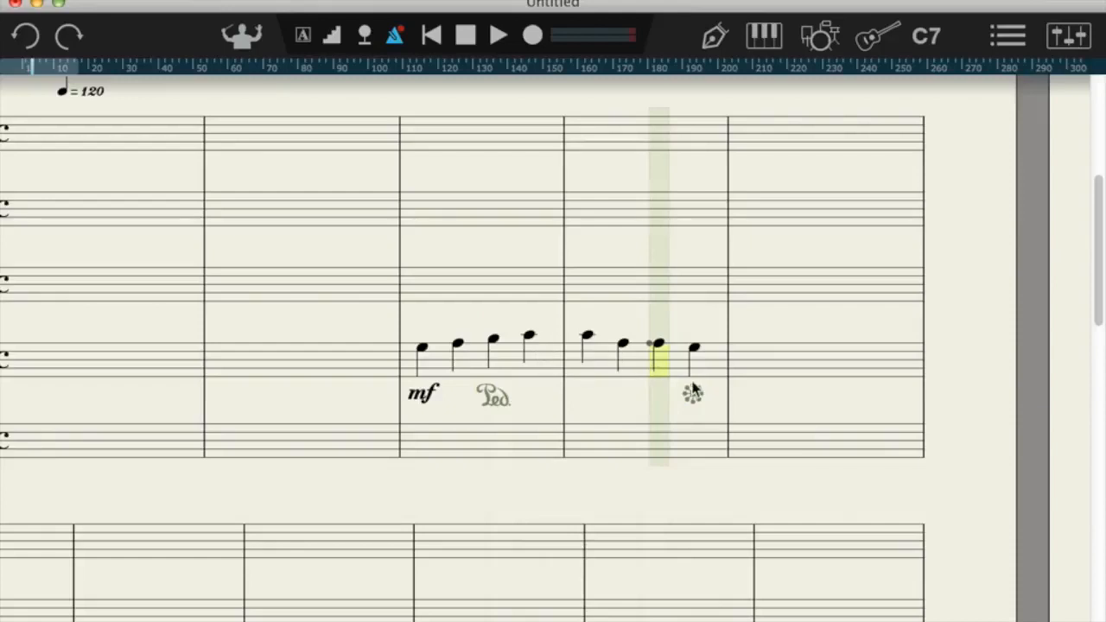
Play back the cello phrase with its hidden pedal marks several times from the start of measure 3.
left_click(422, 347)
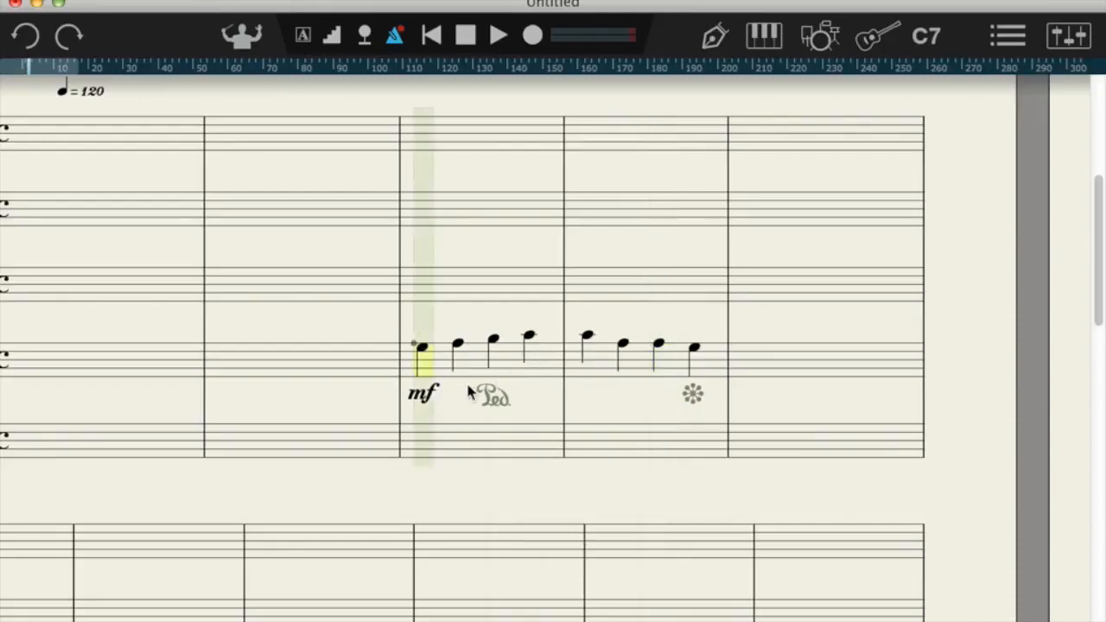
key("space")
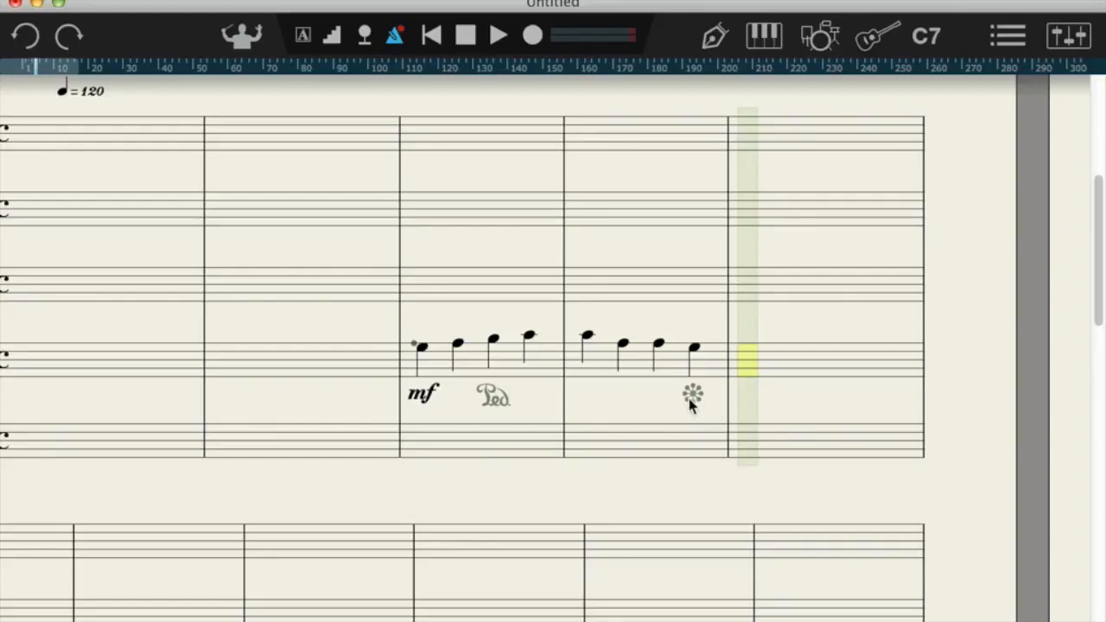
left_click_drag(483, 363, 498, 373)
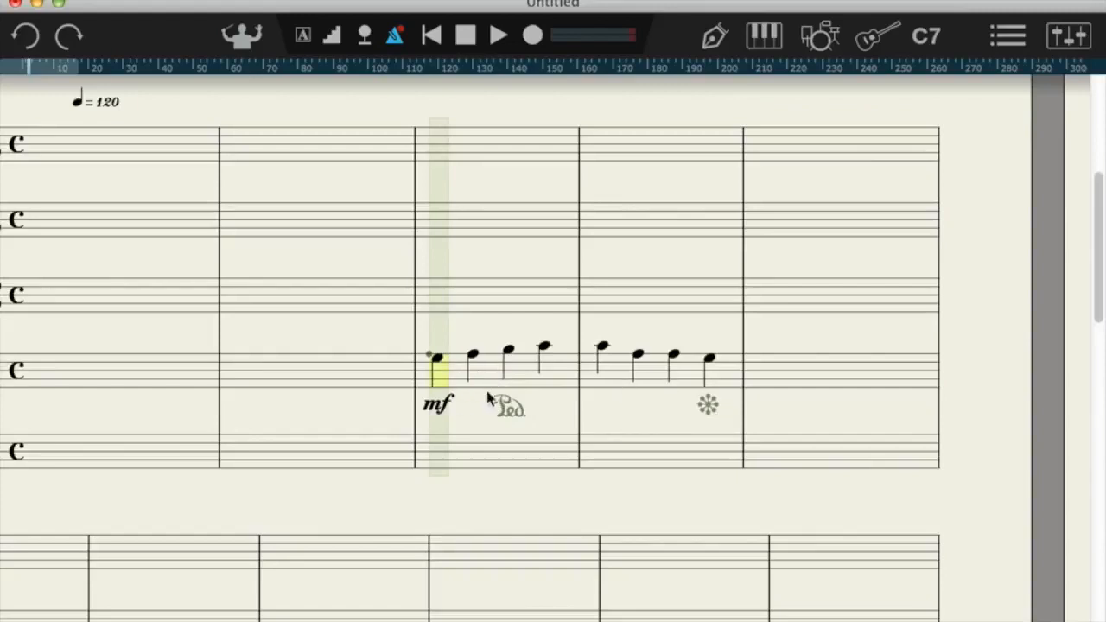
key("space")
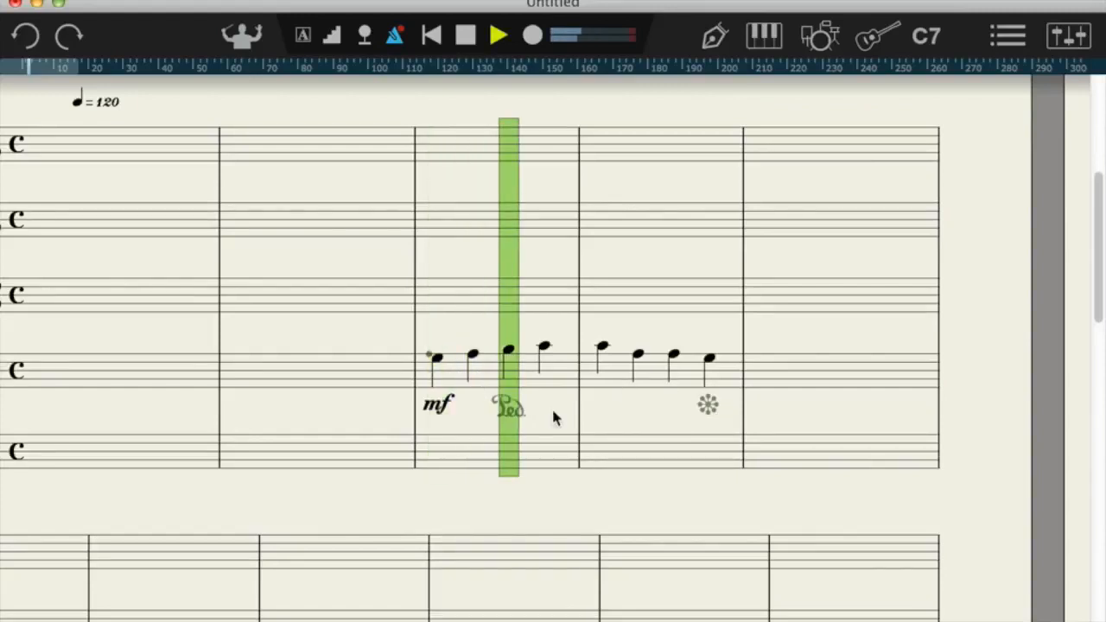
key("space")
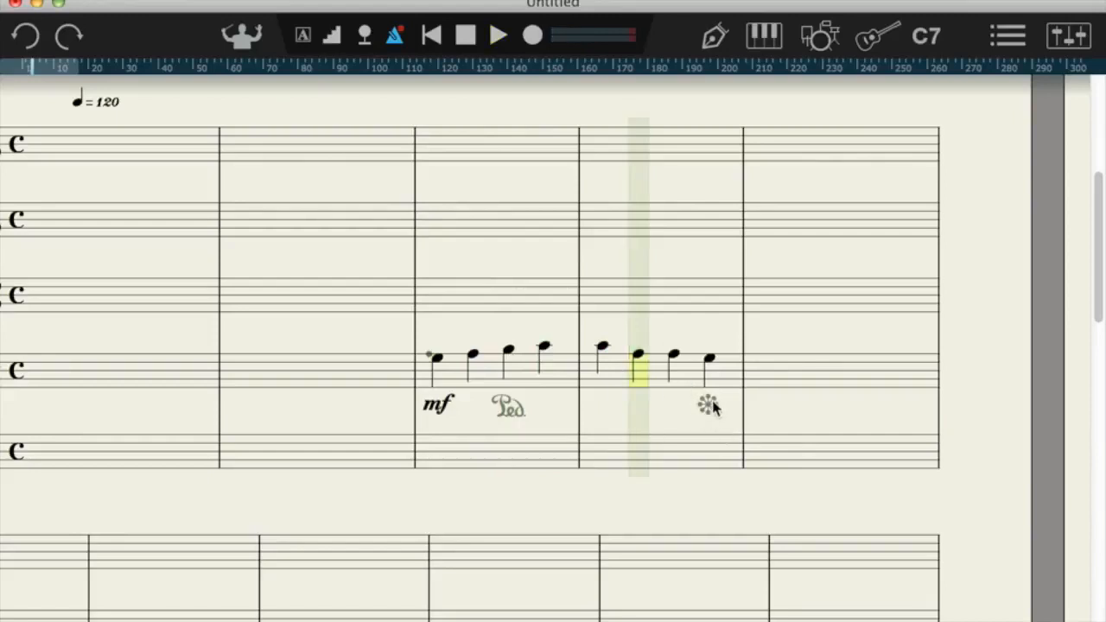
left_click(432, 306)
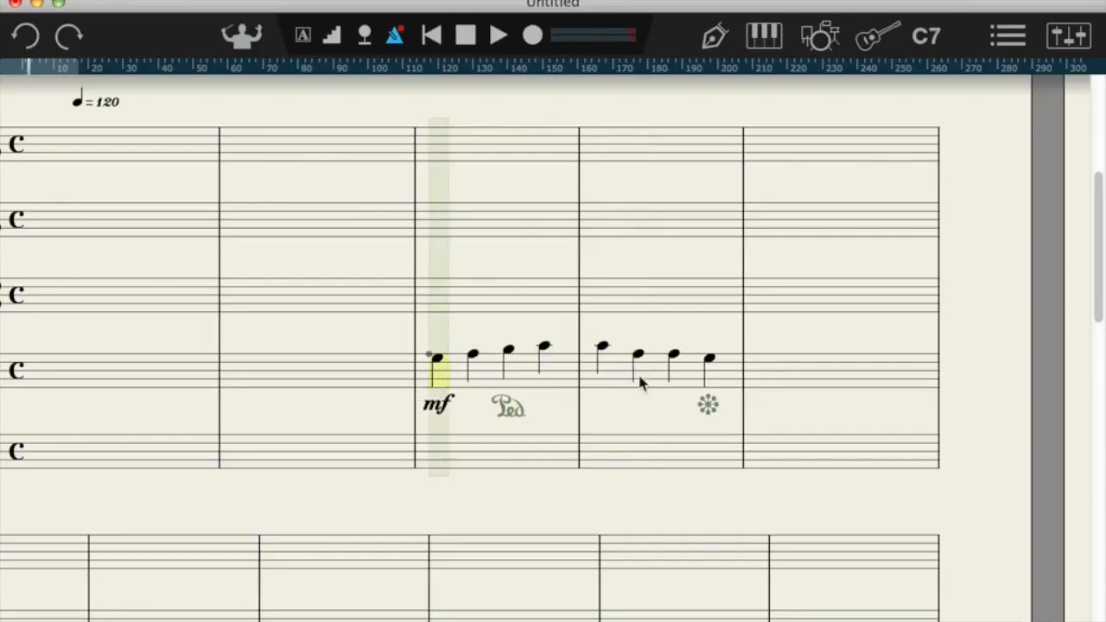
key("space")
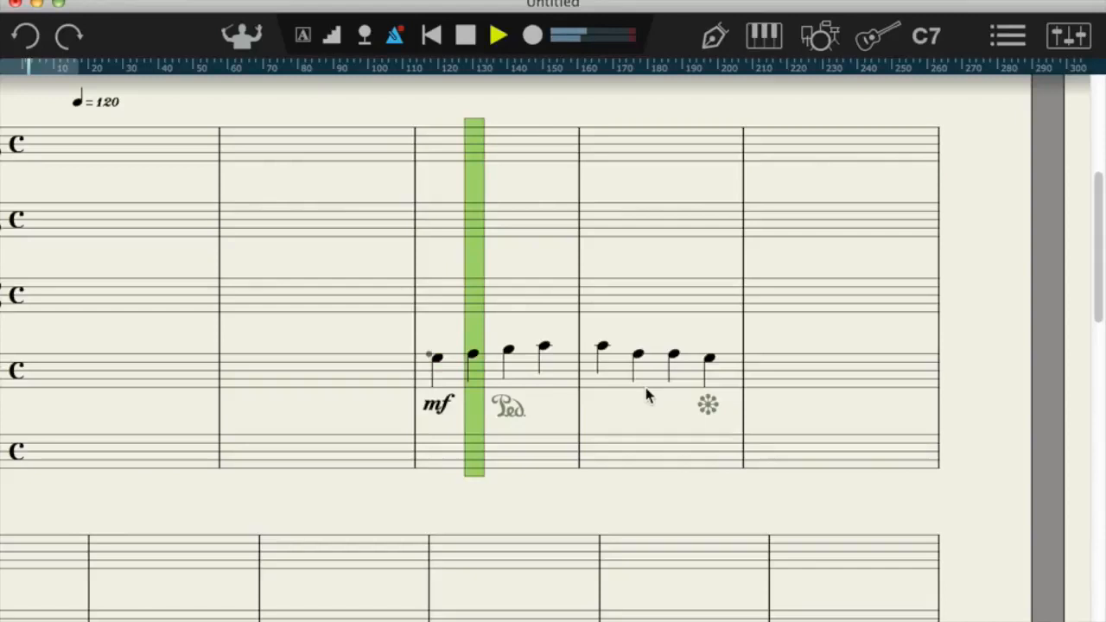
key("space")
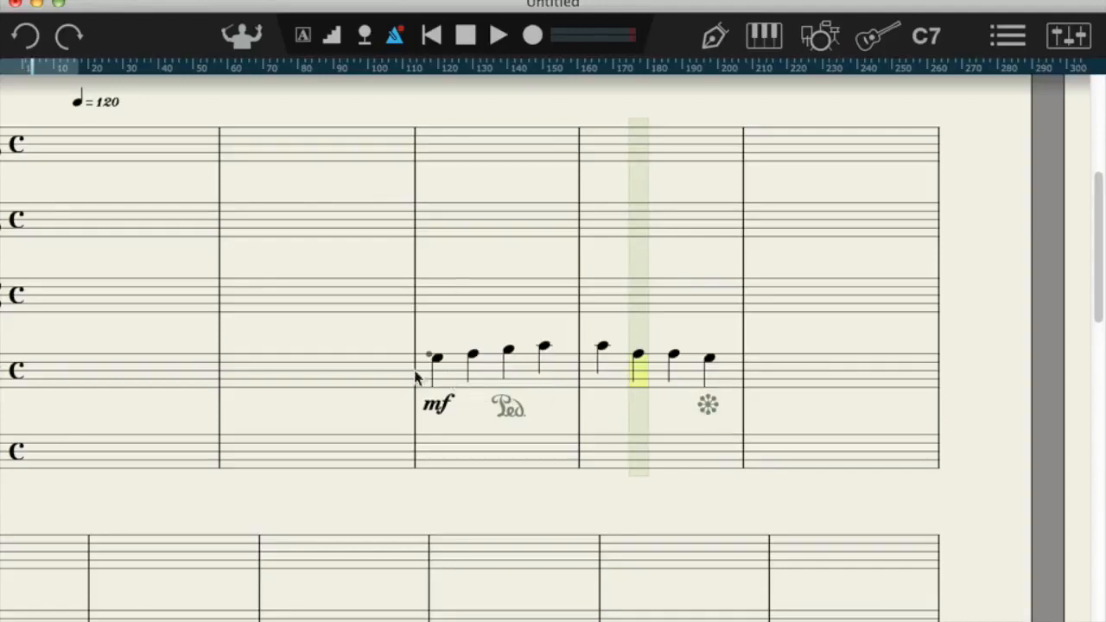
left_click(438, 309)
key("space")
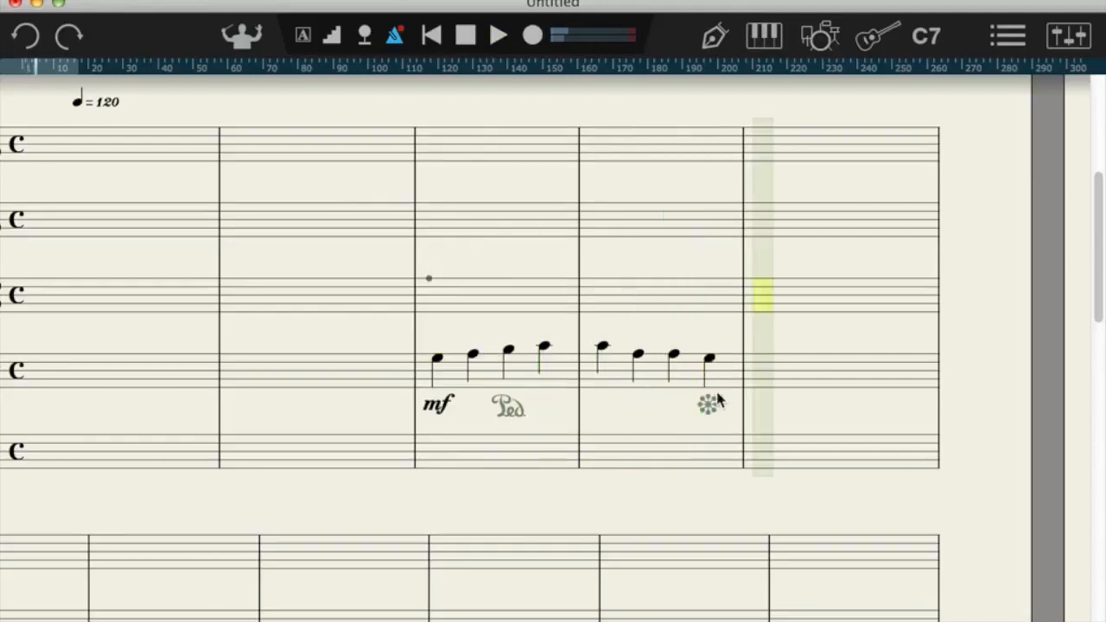
left_click(433, 361)
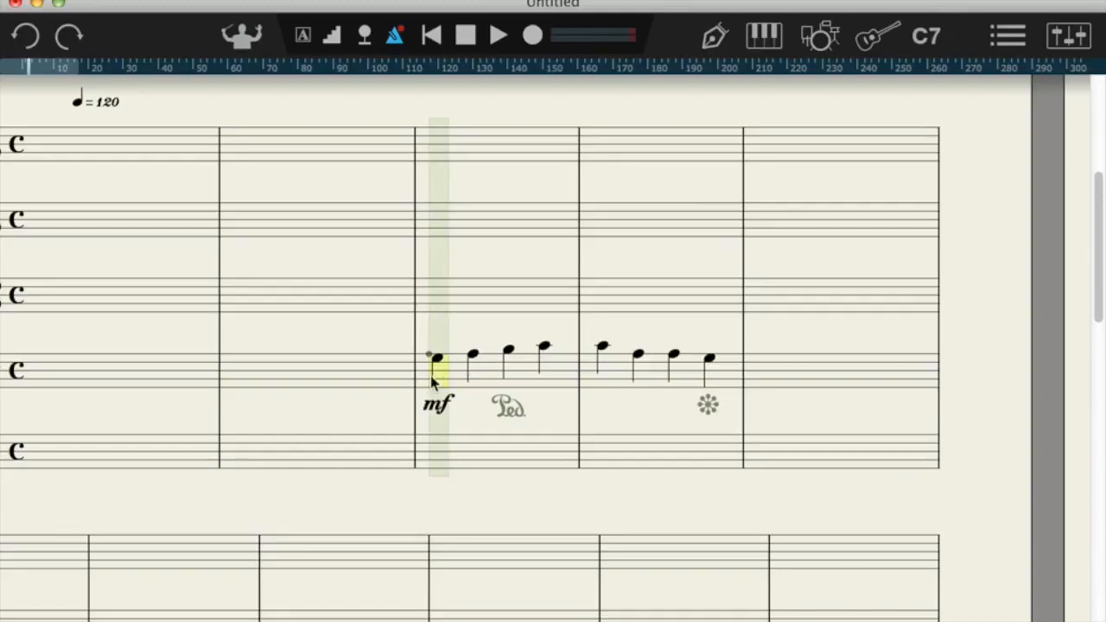
key("space")
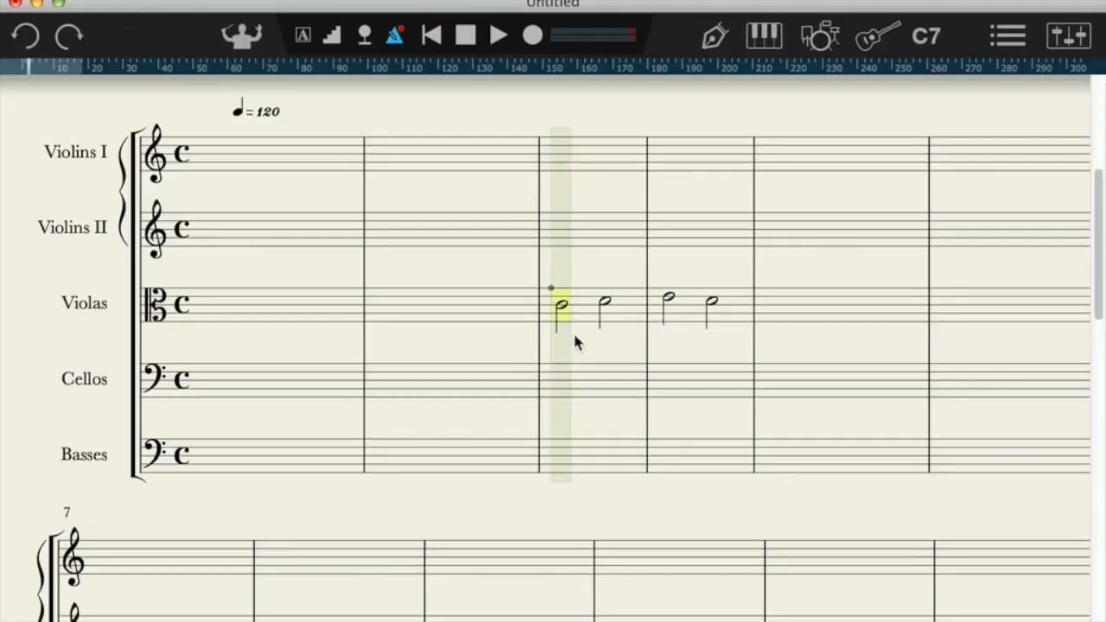
Briefly show the note-length overlay on the viola half notes and play the phrase back from measure 3.
key("super+e")
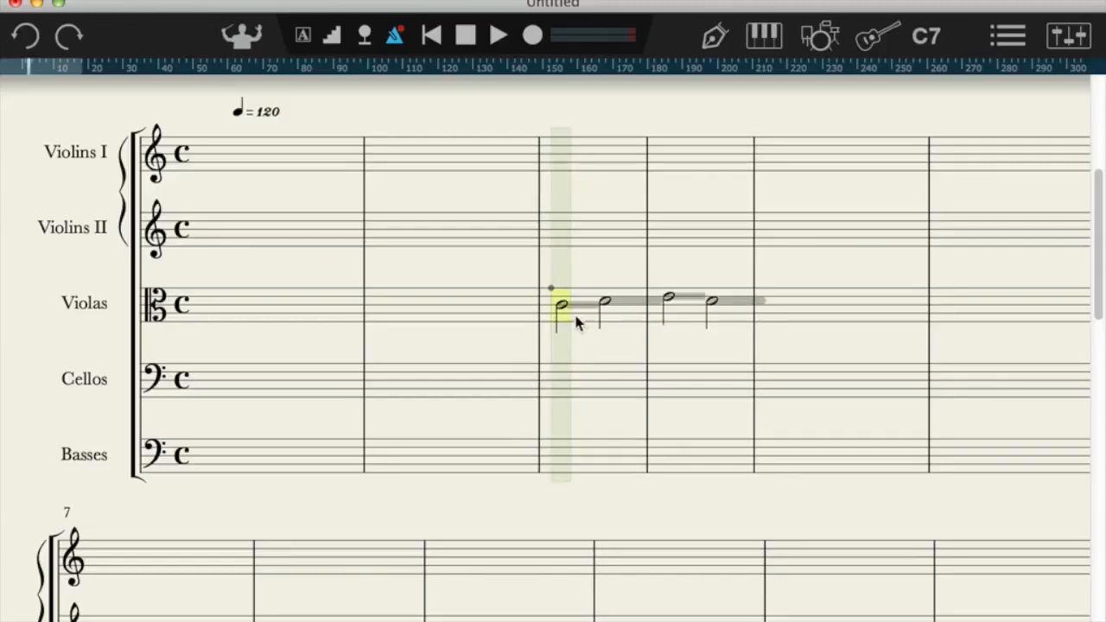
left_click(561, 308)
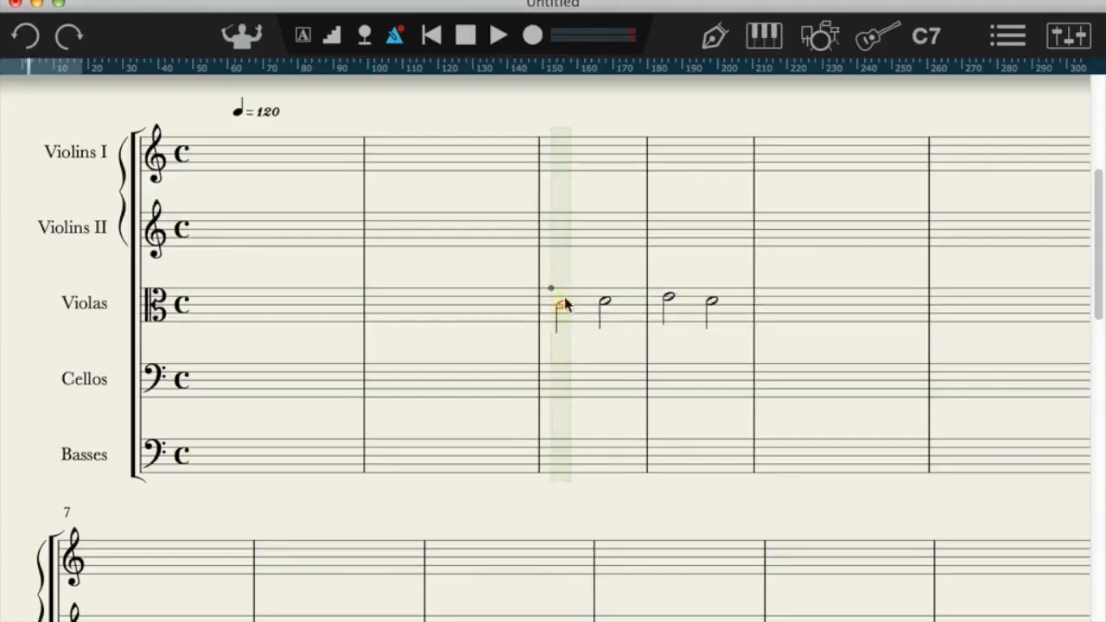
key("space")
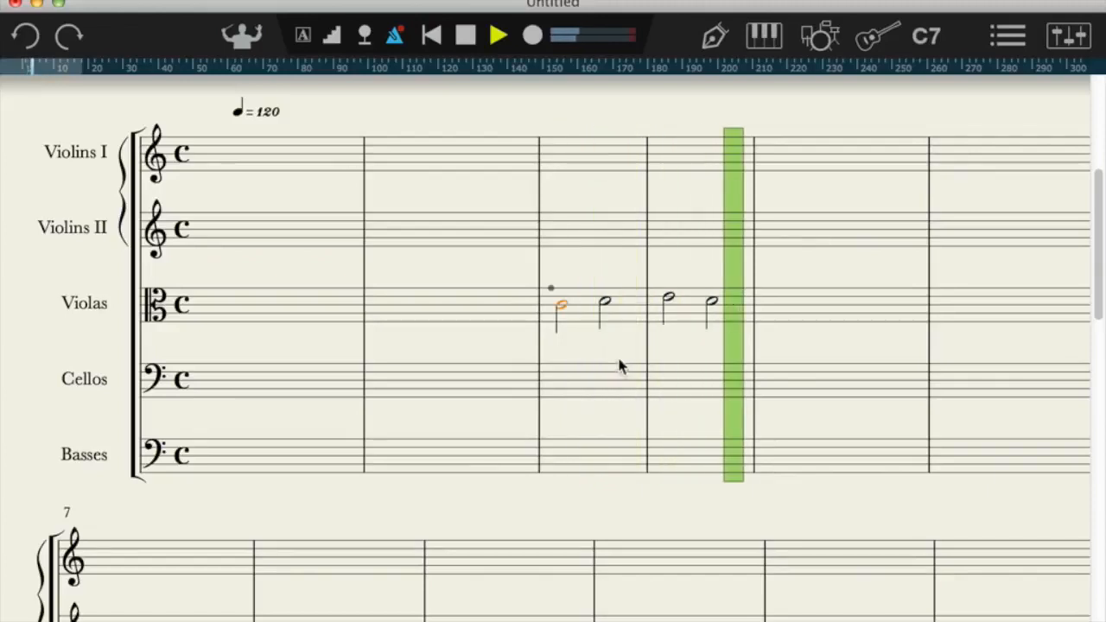
key("space")
Add a non-vib. technique above the first viola note of measure 3 and play back the phrase.
left_click_drag(525, 355, 477, 356)
scroll(471, 346, "up", 2)
scroll(471, 346, "left", 2)
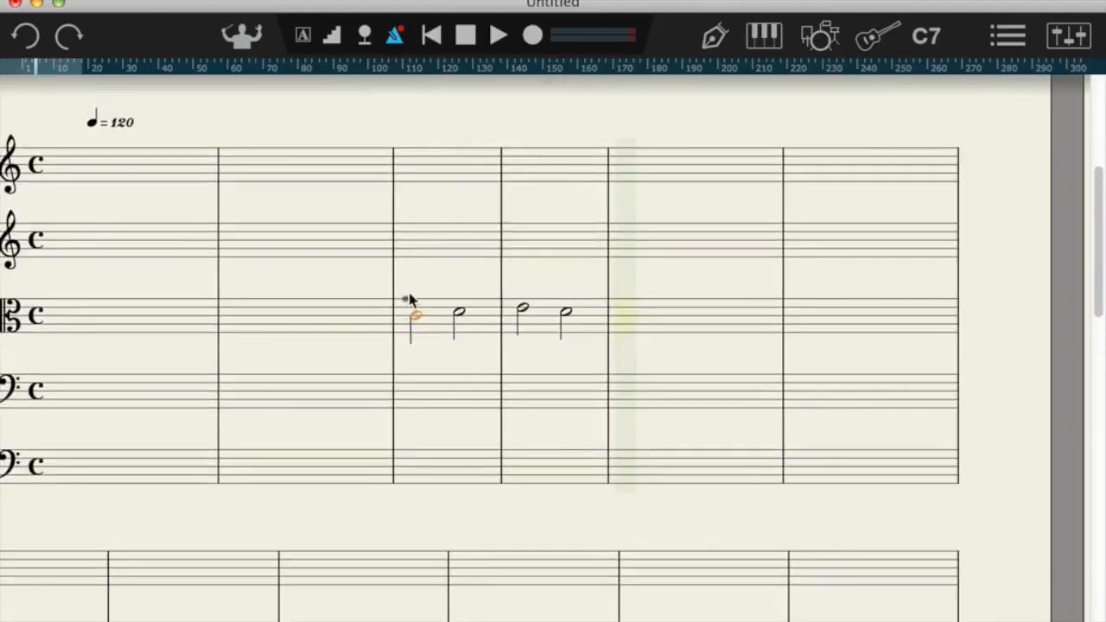
left_click(411, 300)
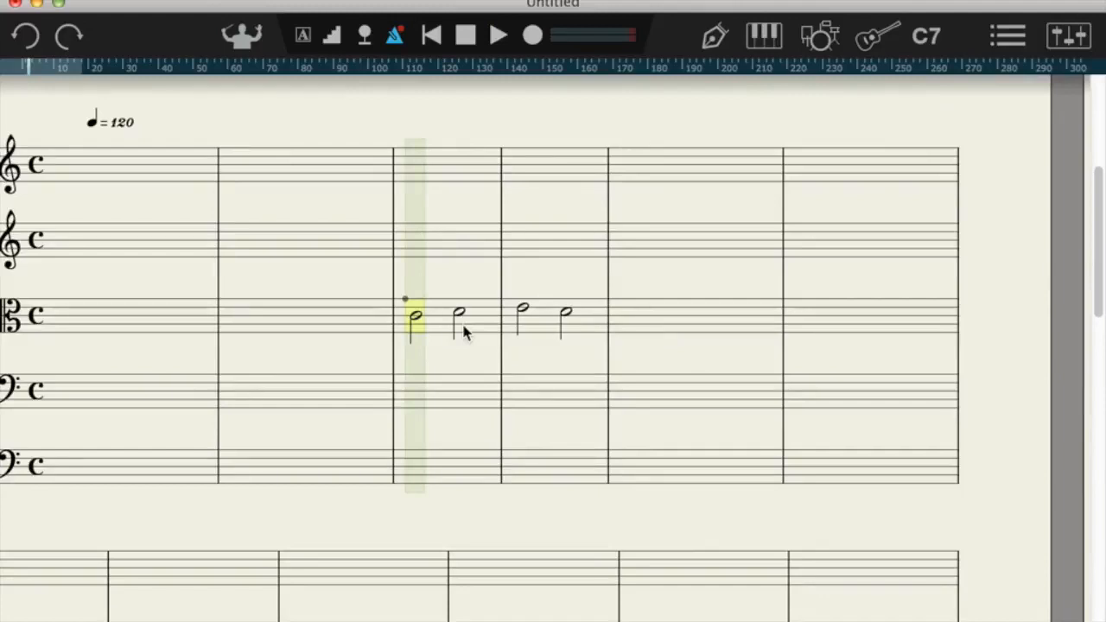
key("v")
key("v")
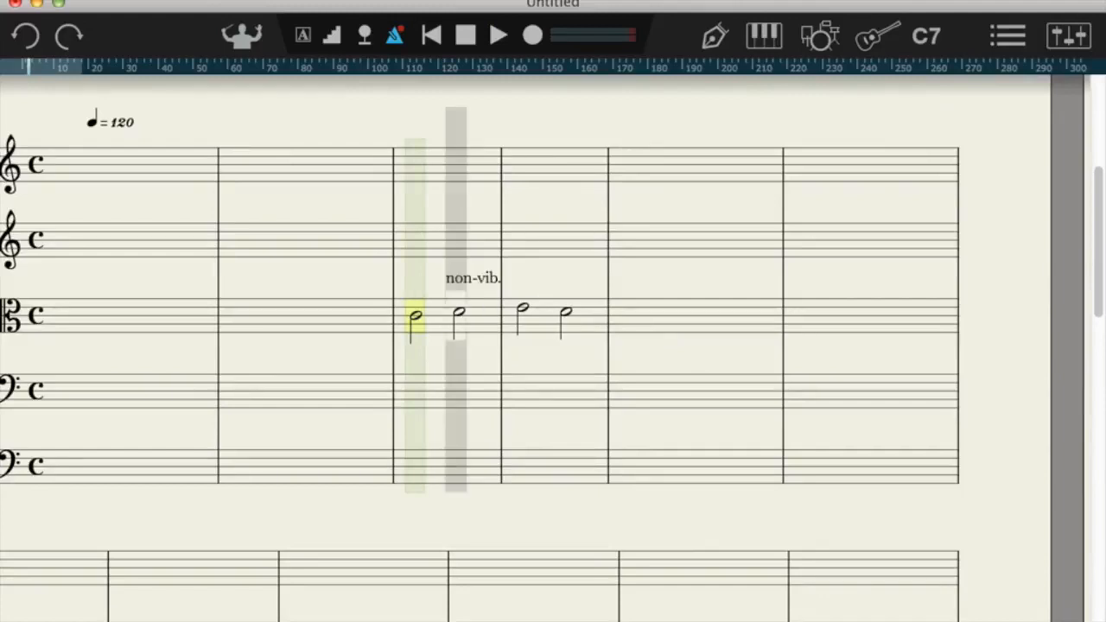
key("v")
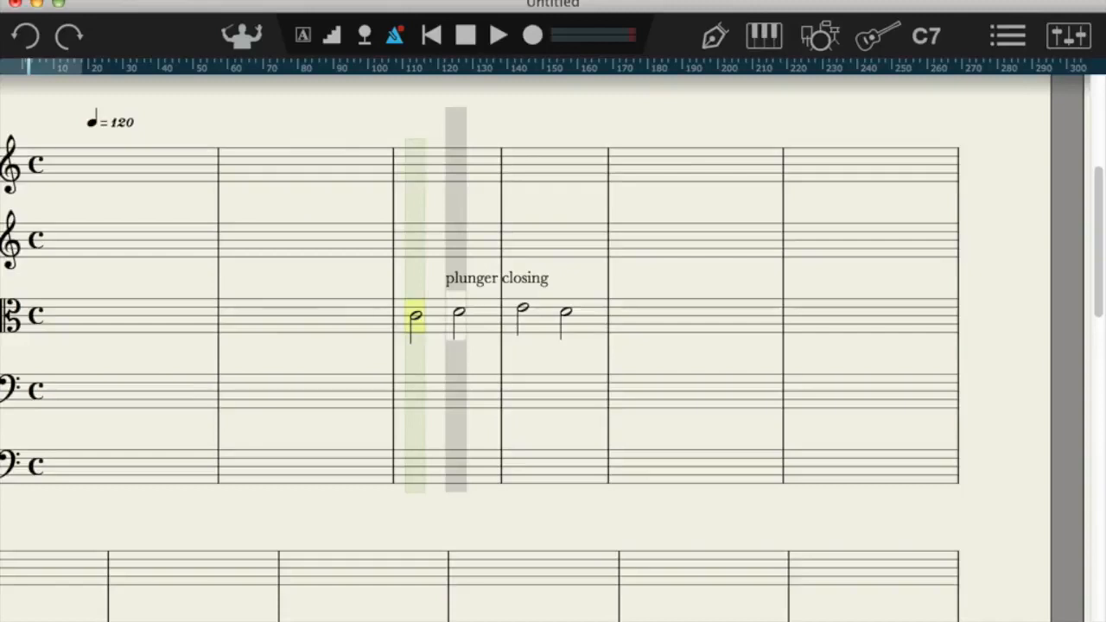
key("v")
key("Left")
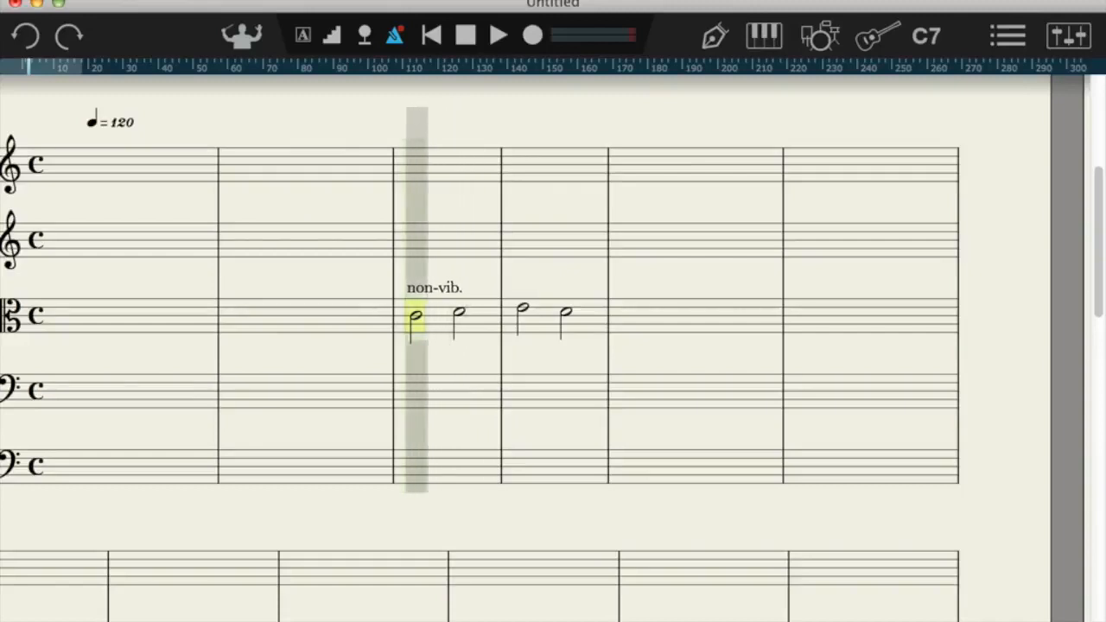
key("Return")
key("space")
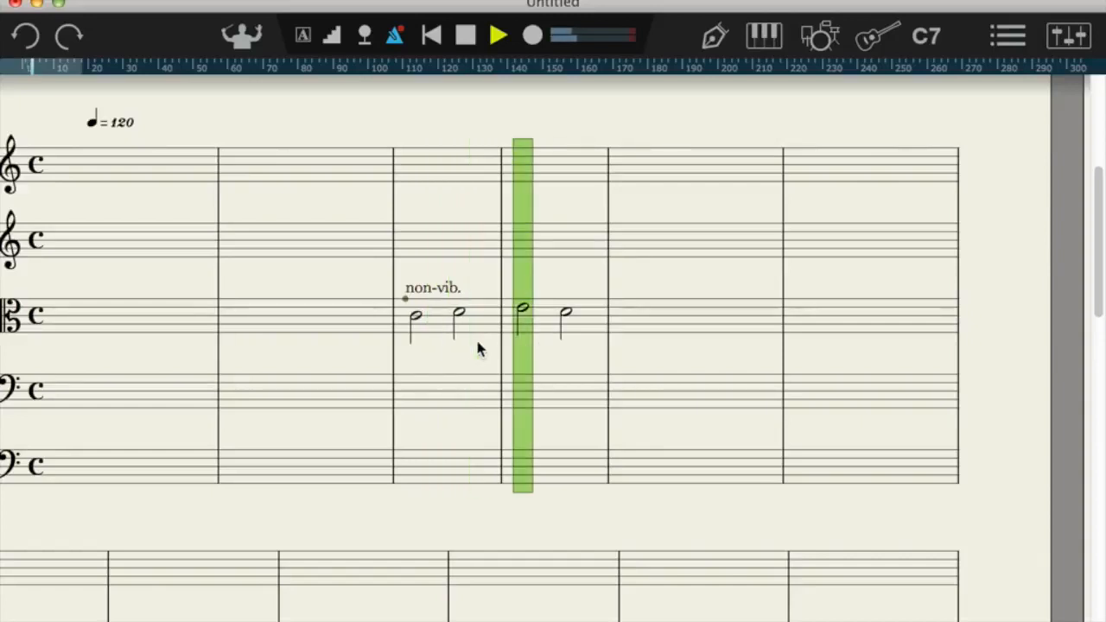
key("space")
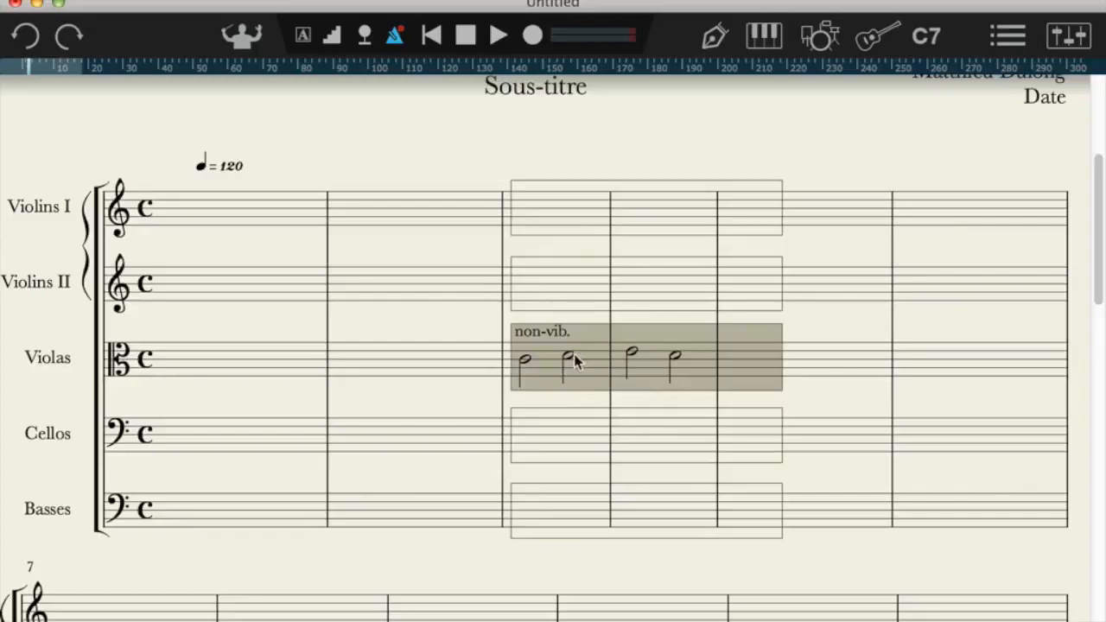
Replace the viola half notes in measures 3 and 4 with a single whole note in measure 3, keeping the non-vib. marking.
left_click(573, 354)
key("Delete")
left_click_drag(758, 326, 852, 386)
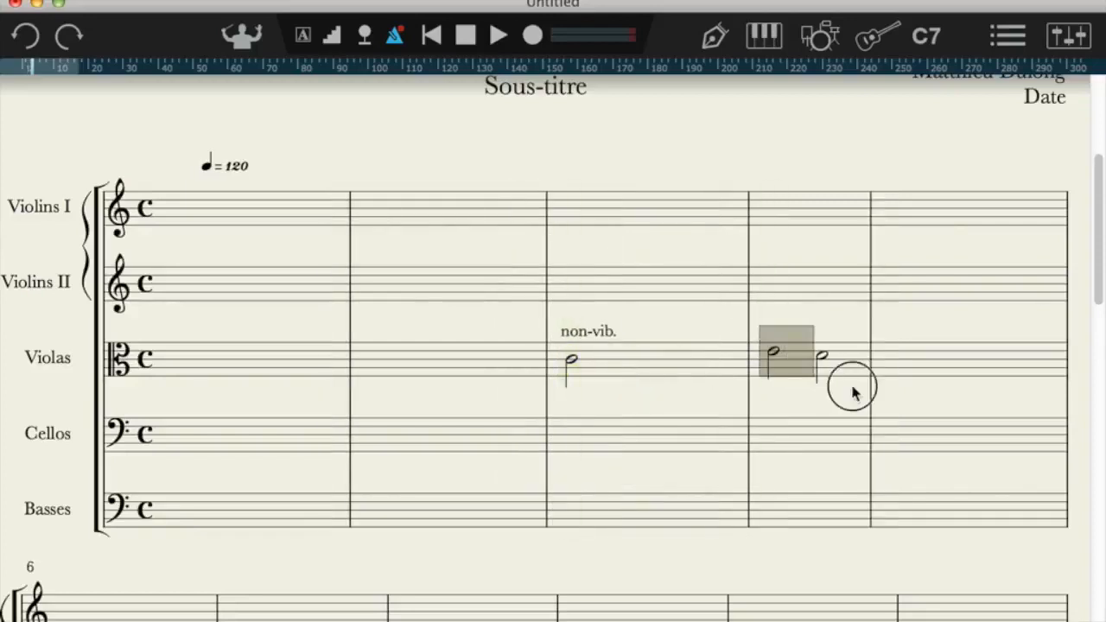
key("Delete")
key("w")
left_click(539, 359)
key("Escape")
Copy the viola whole note of measure 3 with its non-vib. marking to the cello staff in the same measure.
double_click(556, 373)
left_click(523, 430)
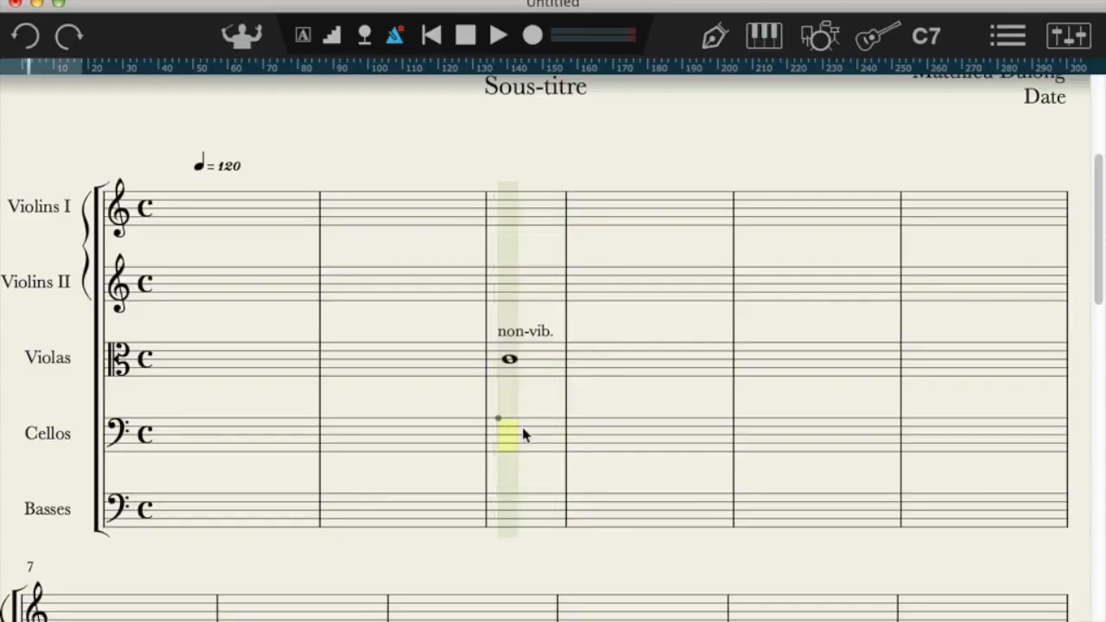
key("super+v")
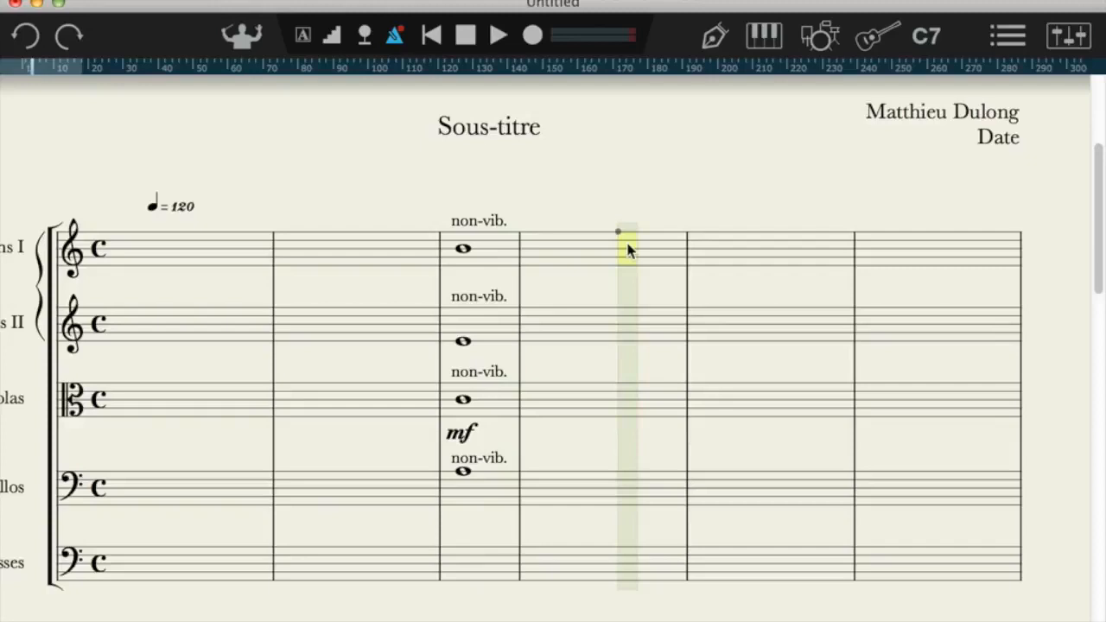
Replace the non-vib. marking with molto vib. on the measure 3 whole notes of Violins I, Violins II, Violas and Cellos.
scroll(628, 248, "left", 3)
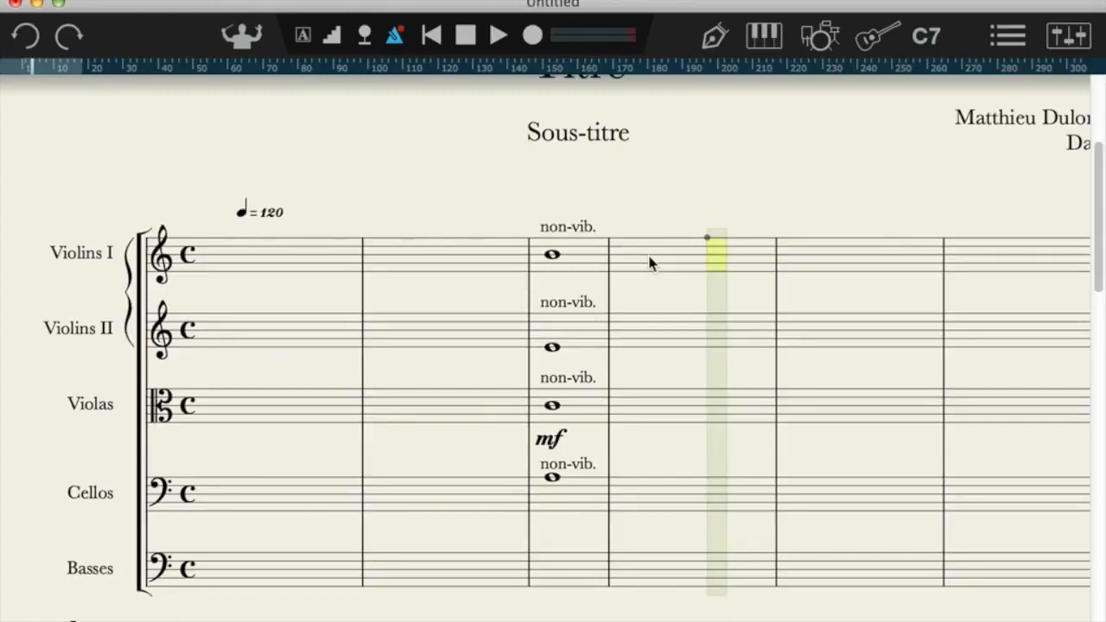
left_click(652, 264)
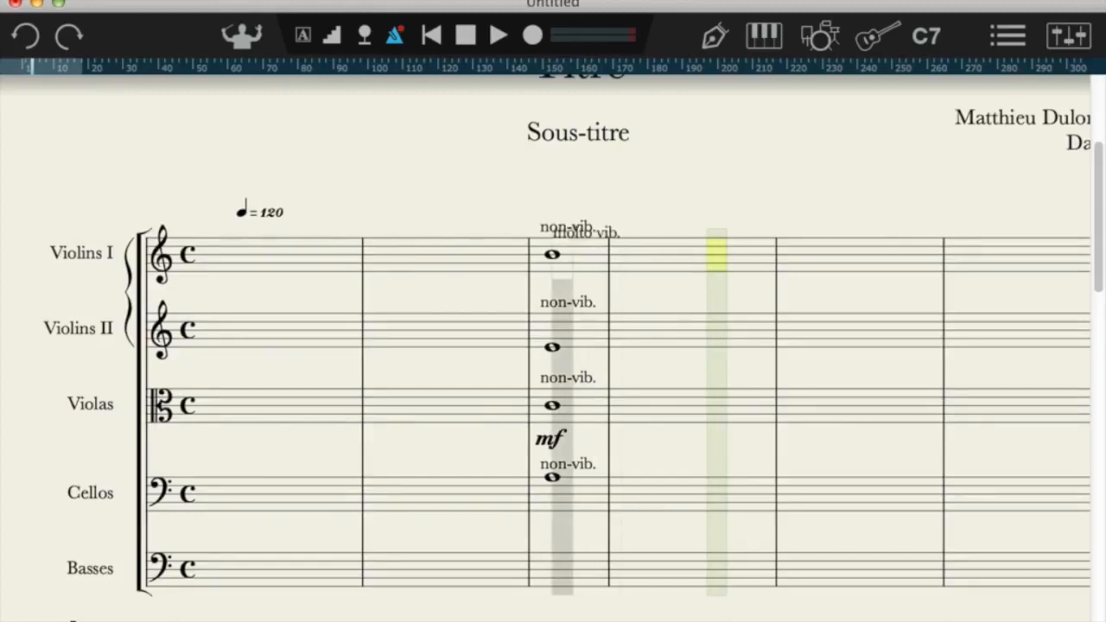
left_click(556, 228)
left_click(555, 307)
left_click(556, 377)
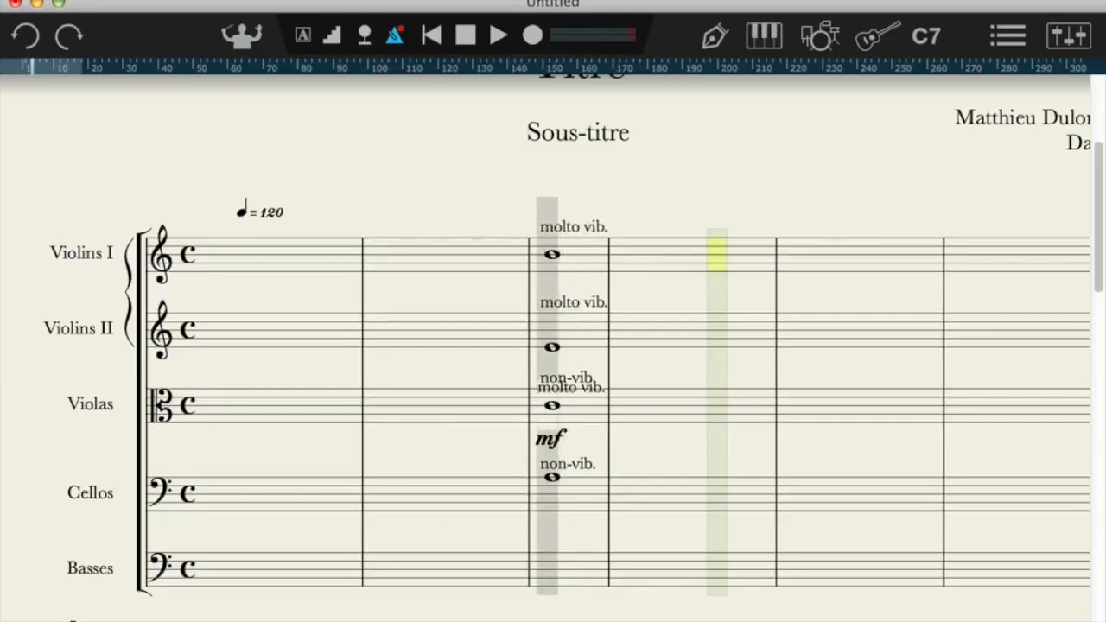
left_click(556, 464)
Select the molto vib. chord from measure 3 across the upper four string staves and play it back.
left_click_drag(584, 279, 761, 493)
scroll(884, 461, "right", 4)
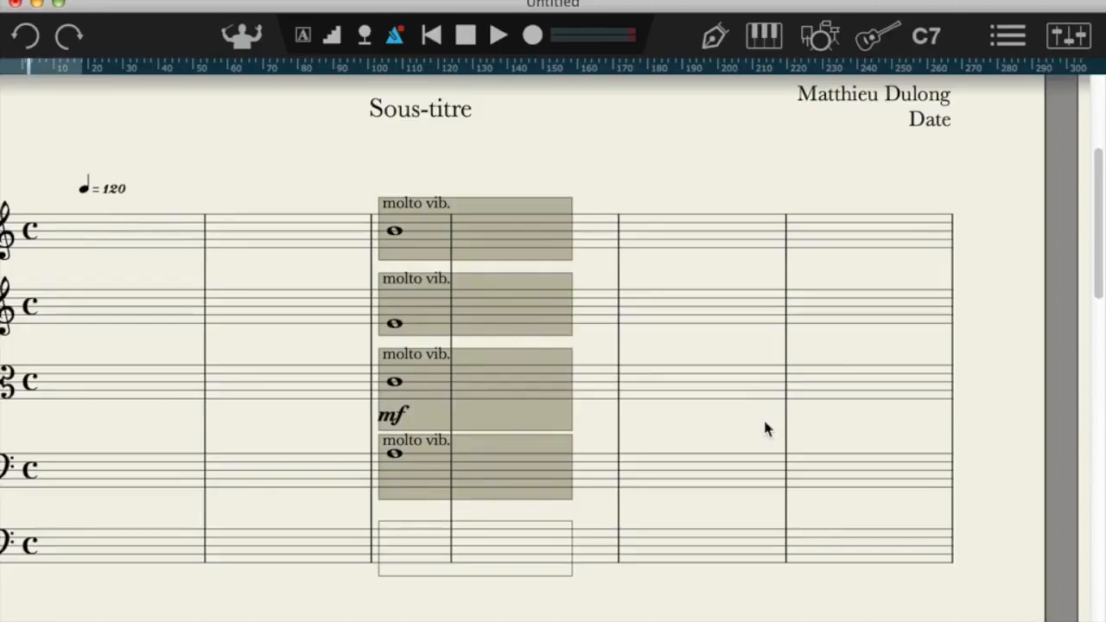
key("space")
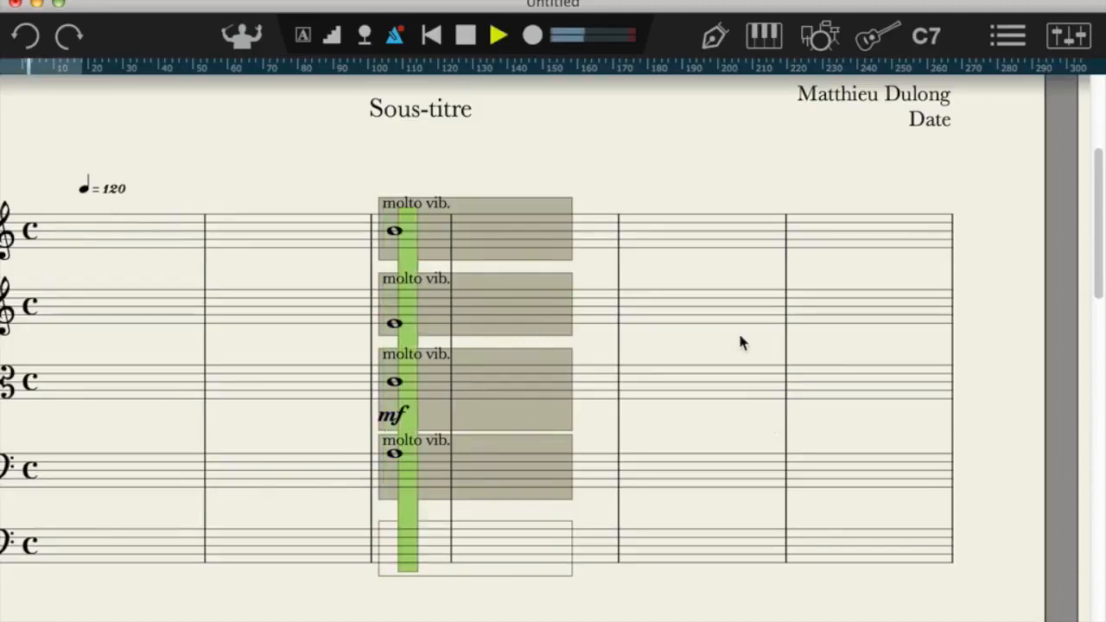
key("space")
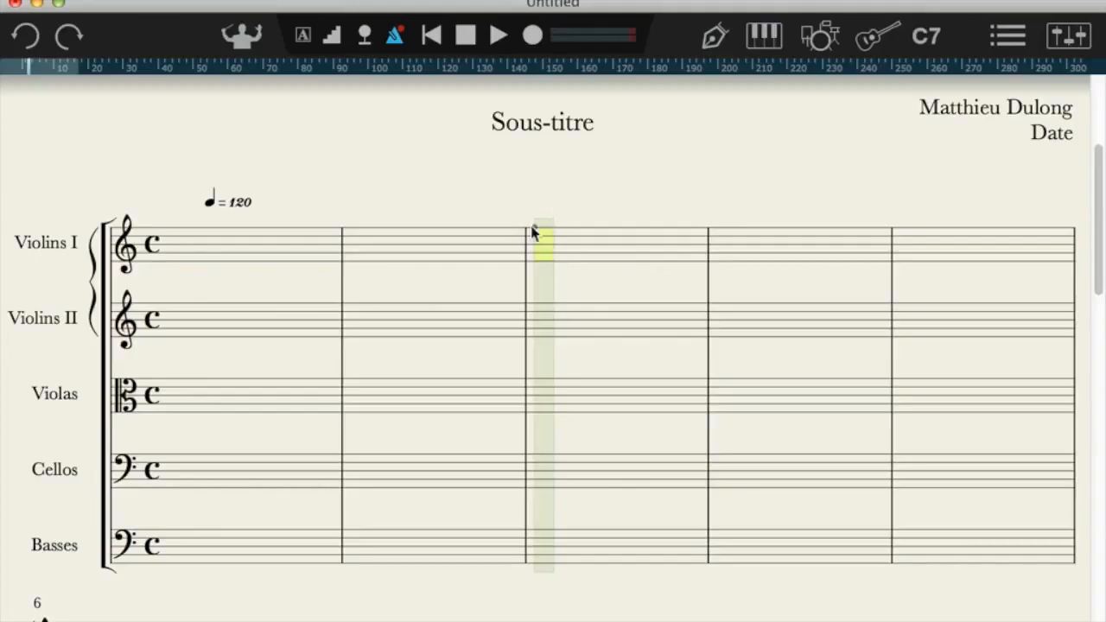
Enter four descending quarter notes, B, A, G and E, in measure 3 of the Violins I staff.
key("q")
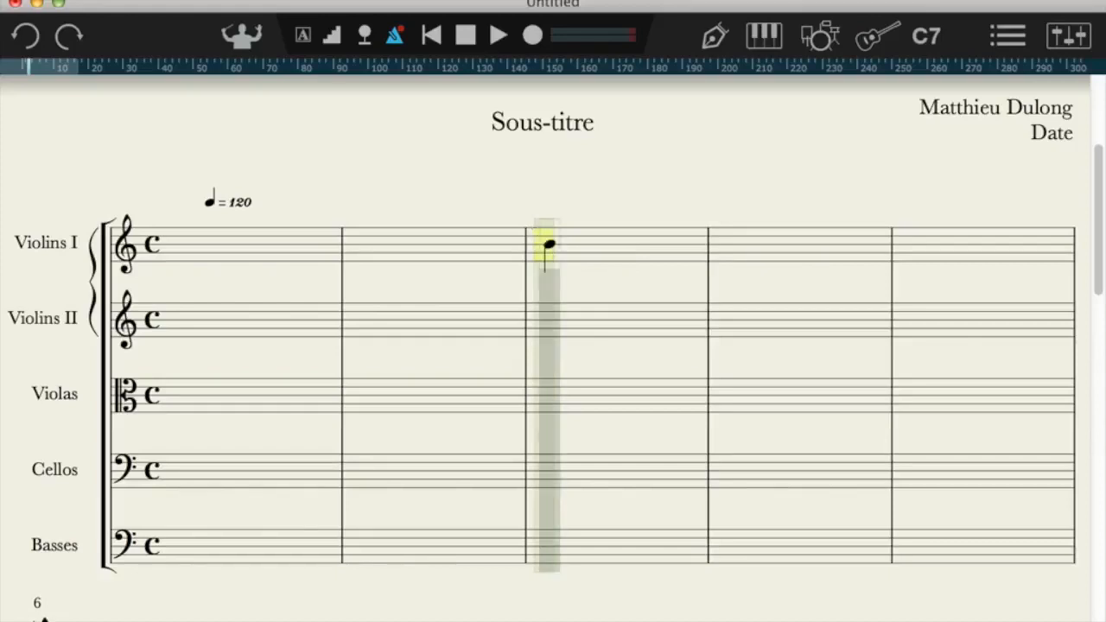
left_click(549, 247)
left_click(594, 251)
left_click(612, 252)
left_click(648, 257)
key("Escape")
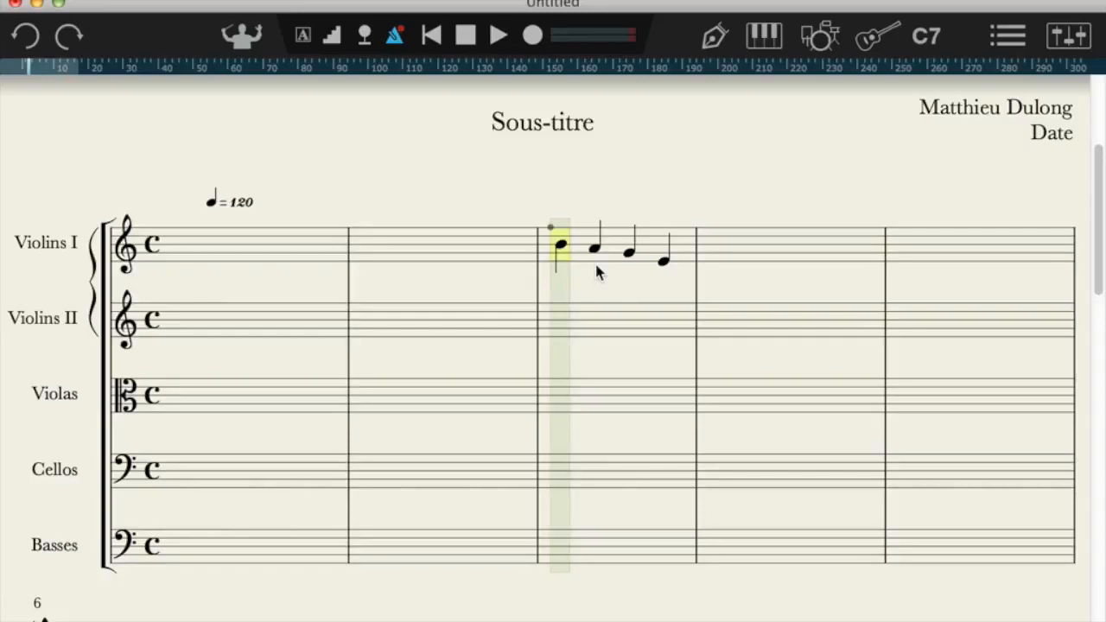
Add a lower G and E quarter note beneath the first two Violins I notes to form two-note chords.
left_click(571, 247)
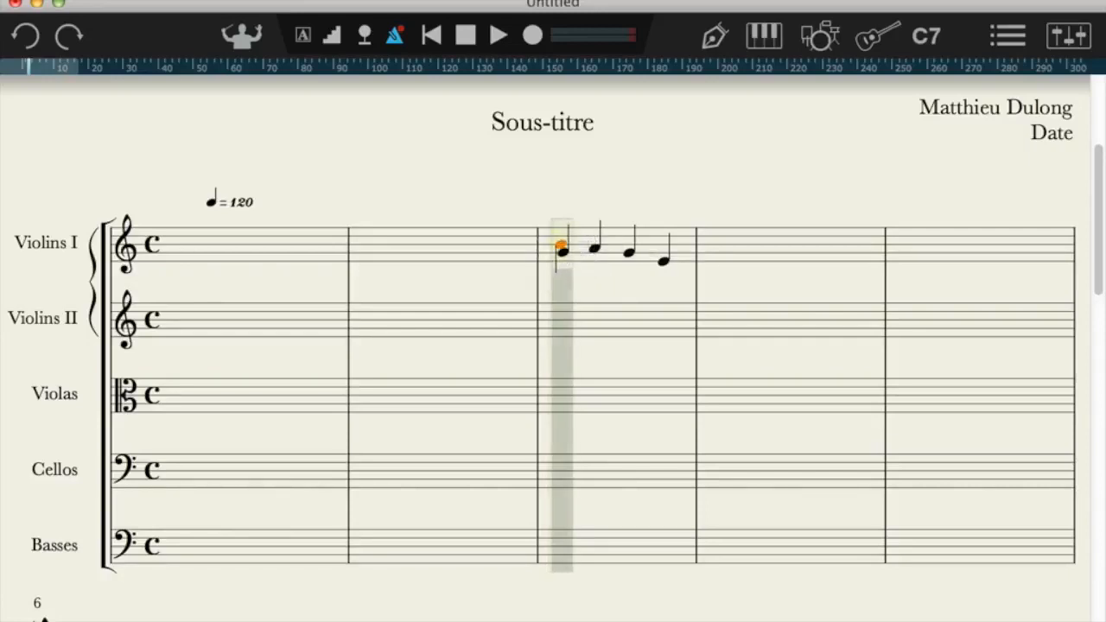
left_click(561, 245)
left_click(593, 260)
key("Escape")
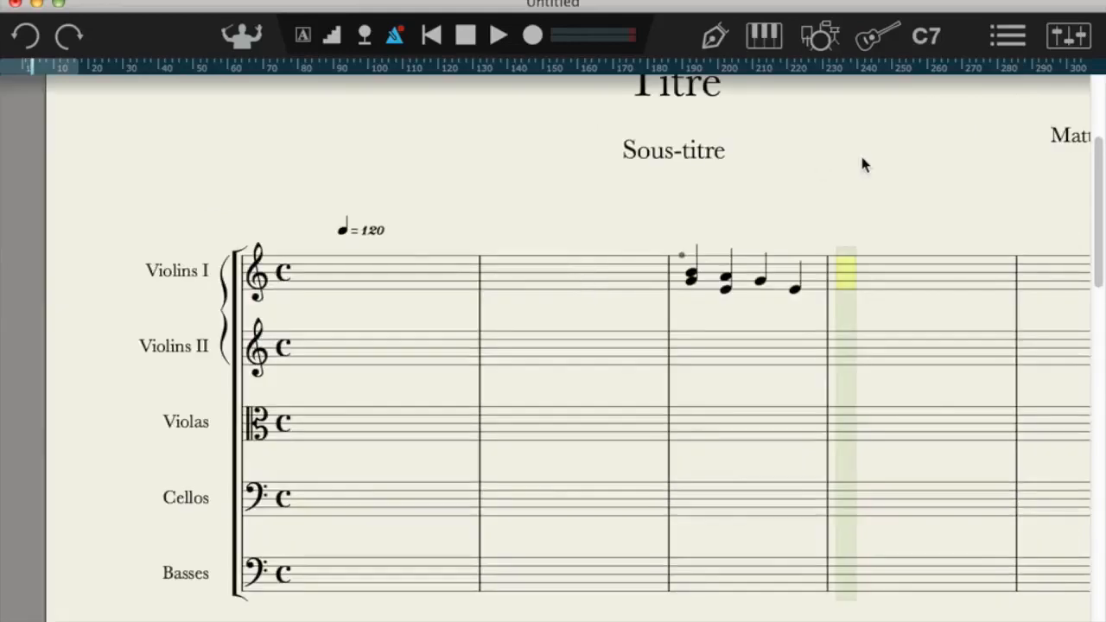
Add a second Violins I staff below the first from the Cinematic Studio Strings VST presets and leave the score setup.
left_click(1011, 34)
left_click_drag(475, 473, 484, 330)
left_click(408, 390)
left_click(889, 222)
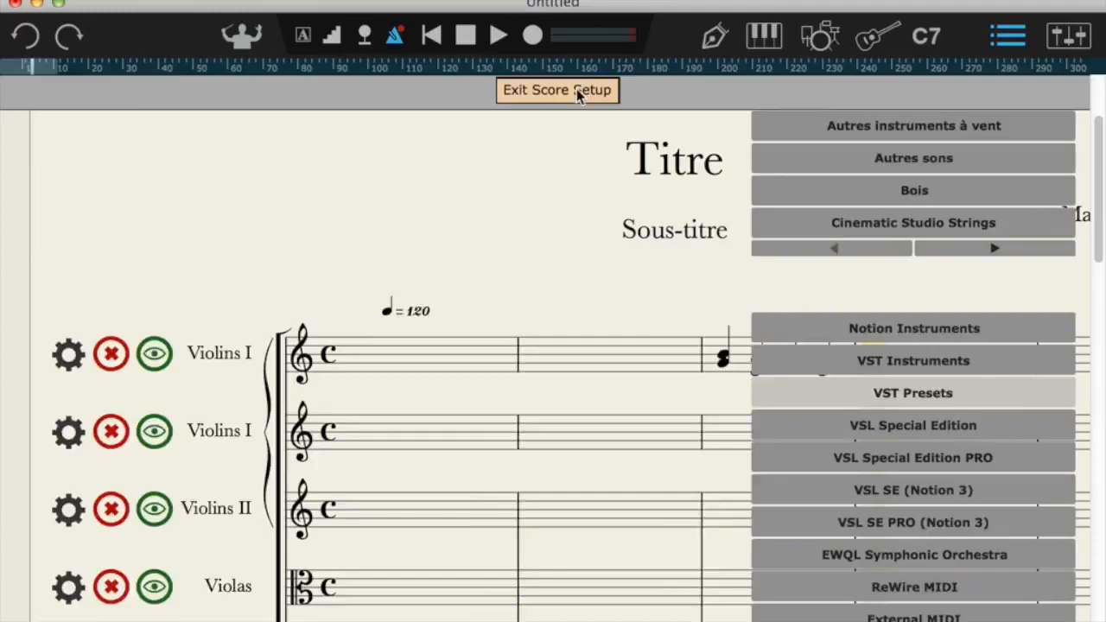
left_click(581, 90)
Group the two Violins I staves together under their own brace and connected barlines.
scroll(556, 311, "down", 4)
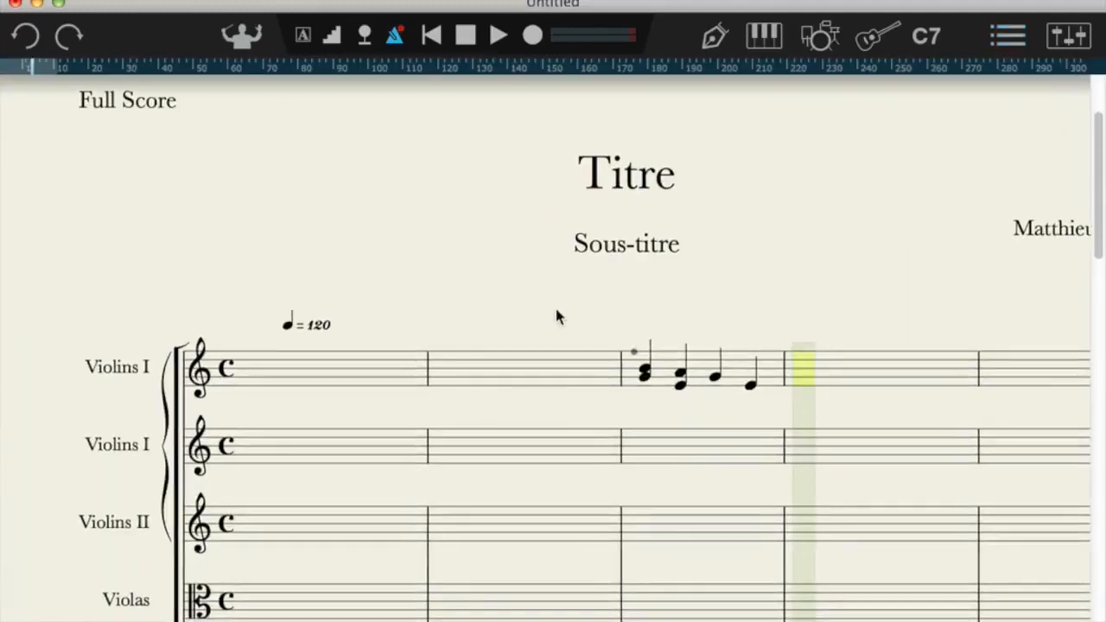
left_click(487, 350)
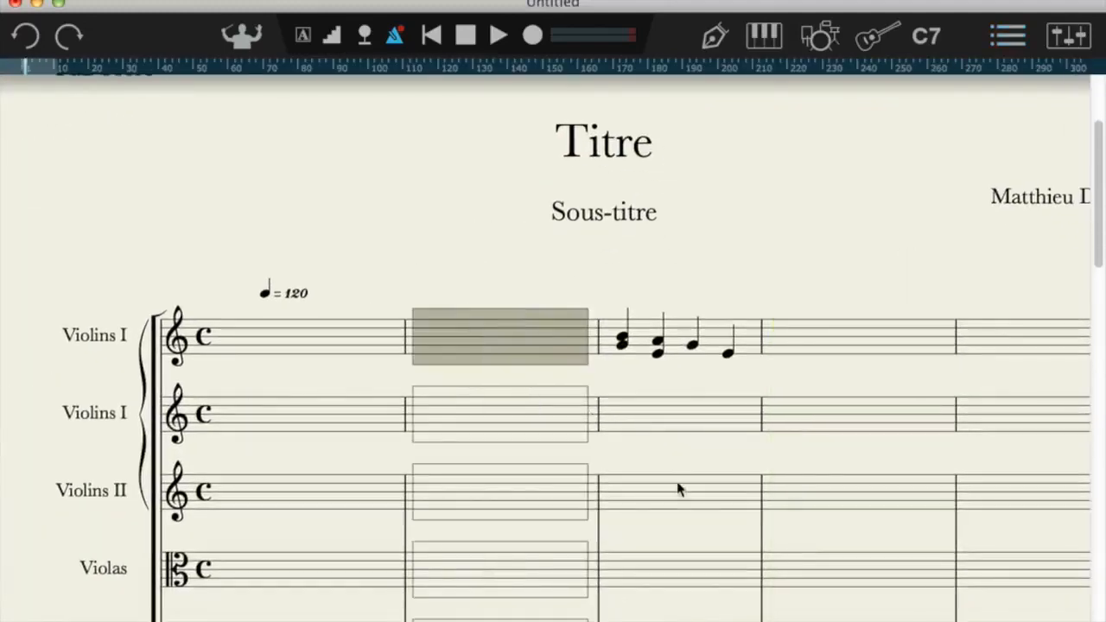
left_click(698, 429, "shift")
right_click(462, 319)
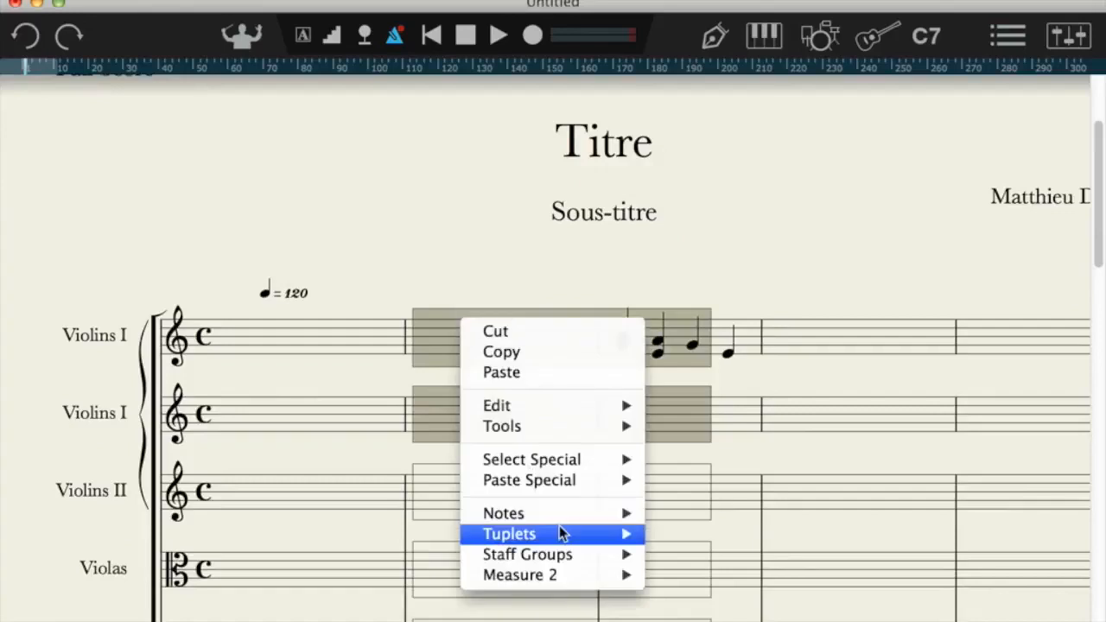
mouse_move(558, 514)
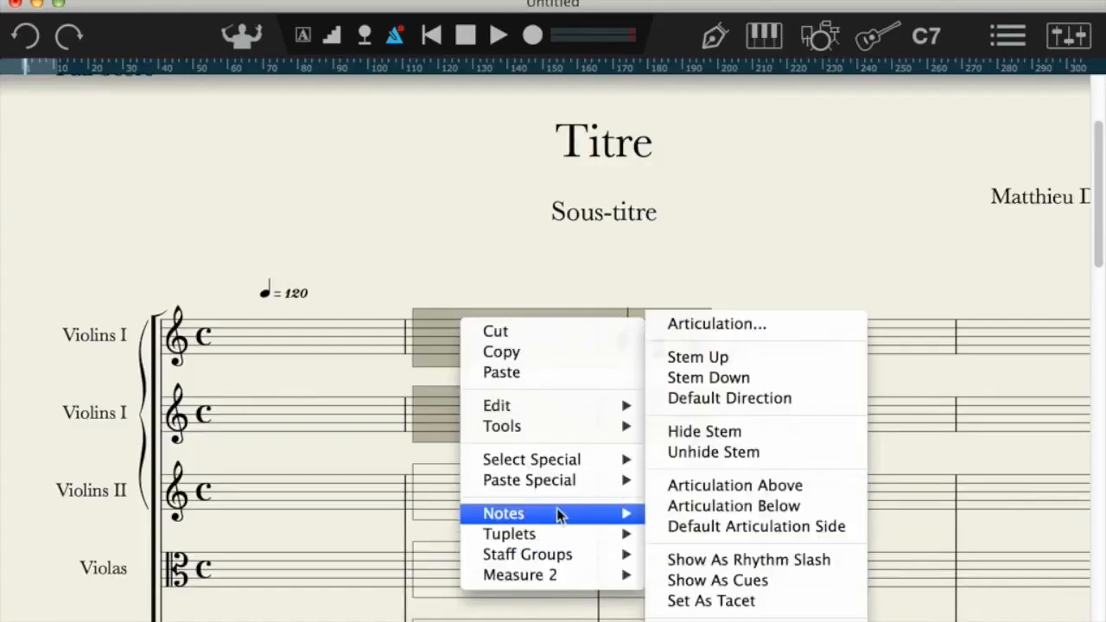
mouse_move(566, 437)
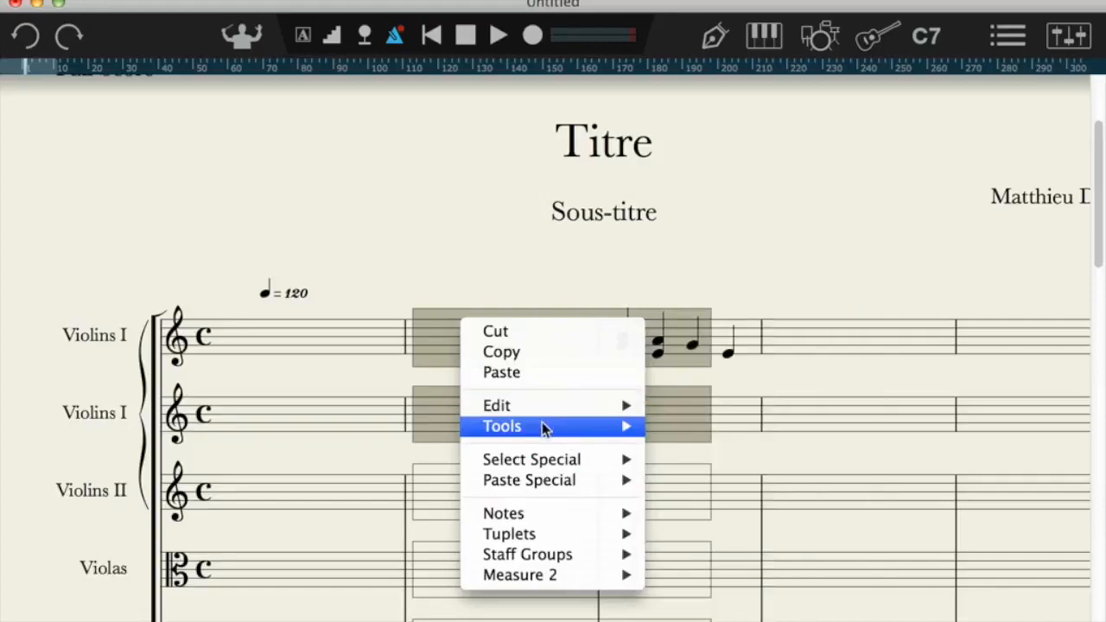
mouse_move(553, 554)
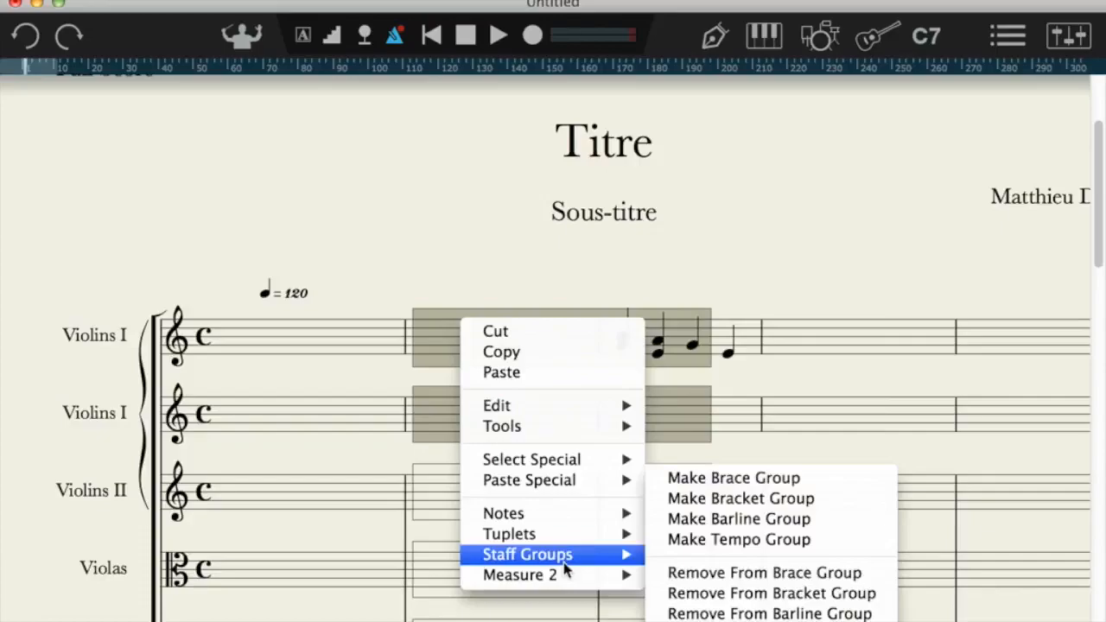
left_click(728, 499)
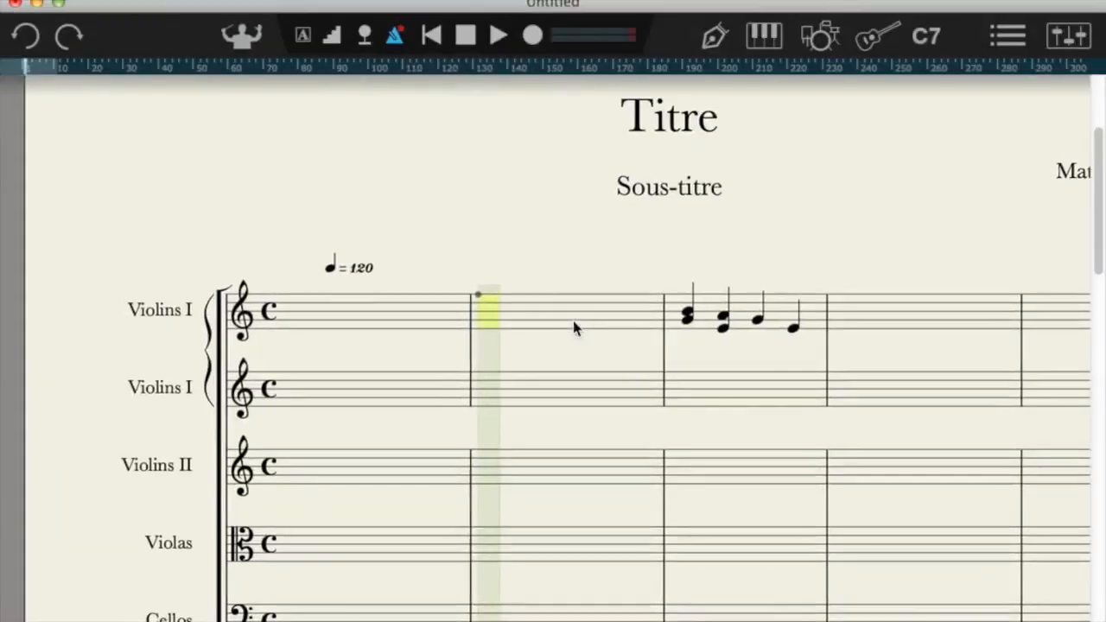
Move the lower notes of the two measure 3 chords onto the second Violins I staff.
scroll(573, 321, "right", 3)
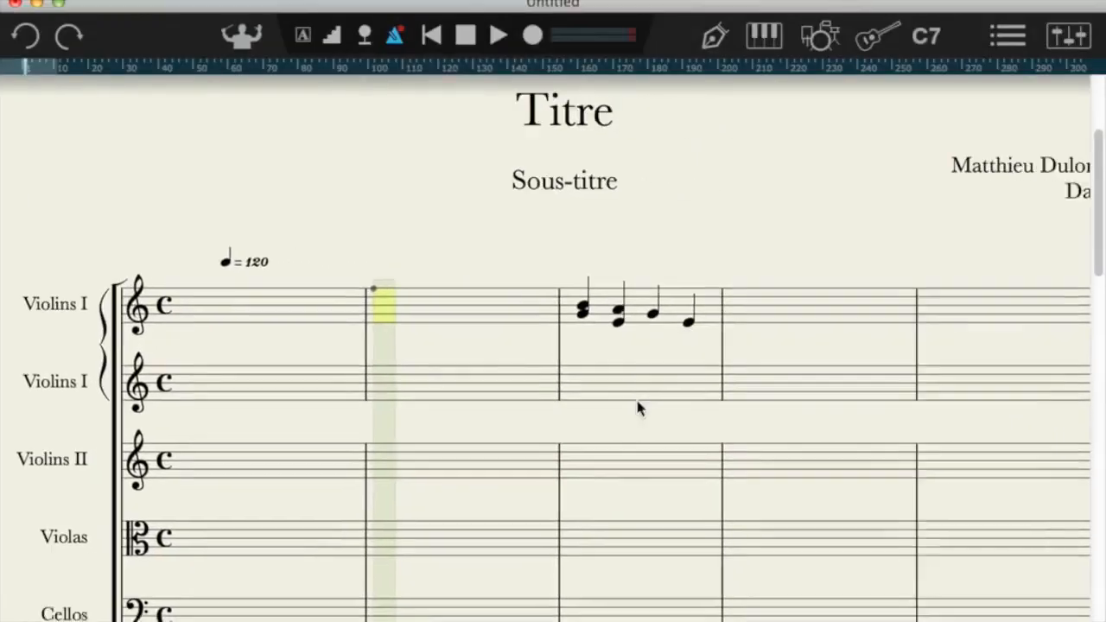
left_click(566, 309)
left_click(601, 317, "shift")
key("super+x")
left_click(552, 375)
key("super+v")
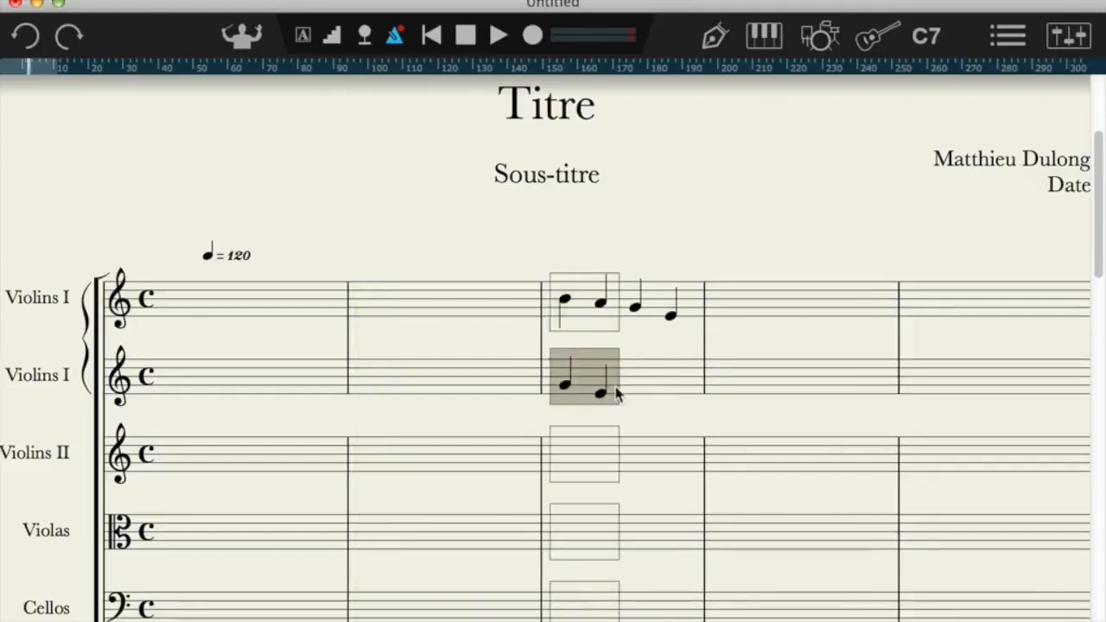
Complete measure 3 of the second Violins I staff with two lower, descending quarter notes on beats three and four.
left_click(637, 396)
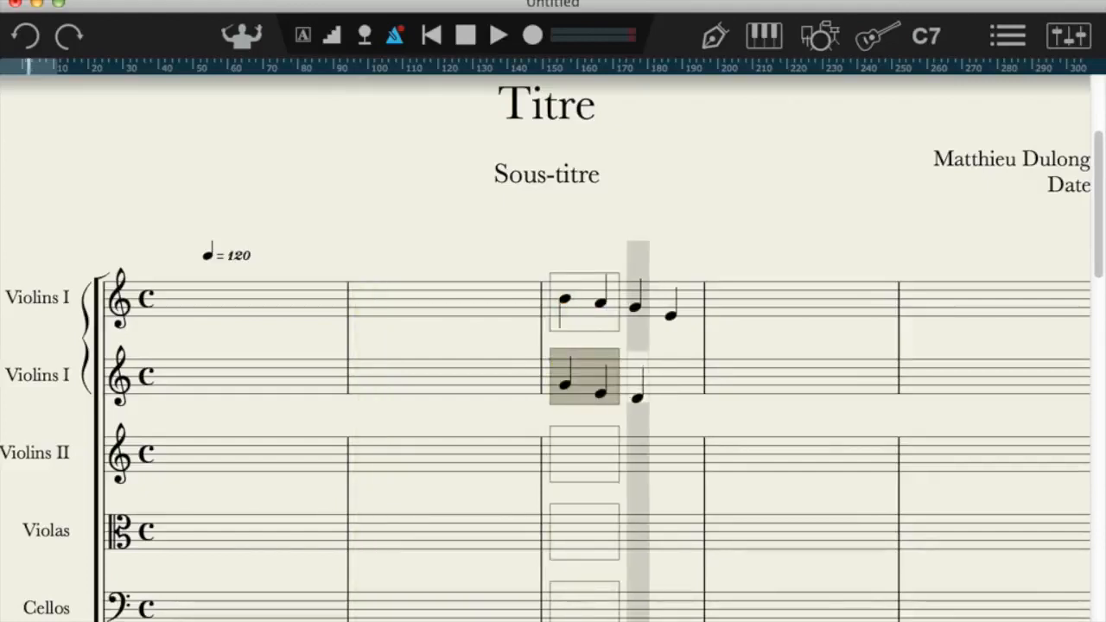
left_click(670, 407)
key("Escape")
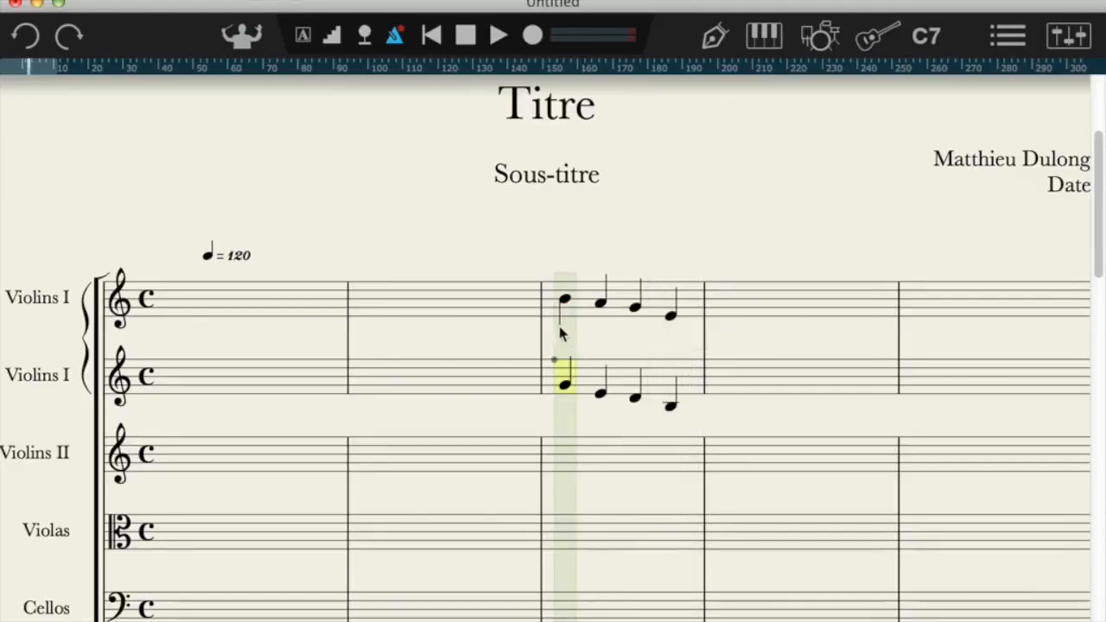
Play back the divided Violins I phrase from measure 3.
scroll(686, 363, "right", 3)
scroll(686, 363, "down", 1)
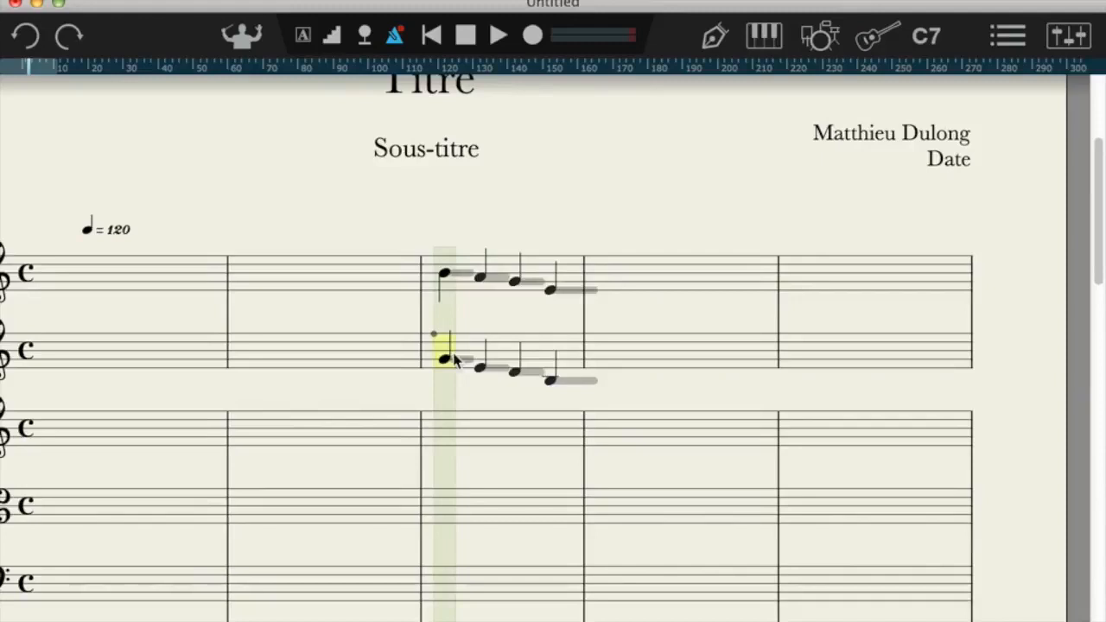
key("space")
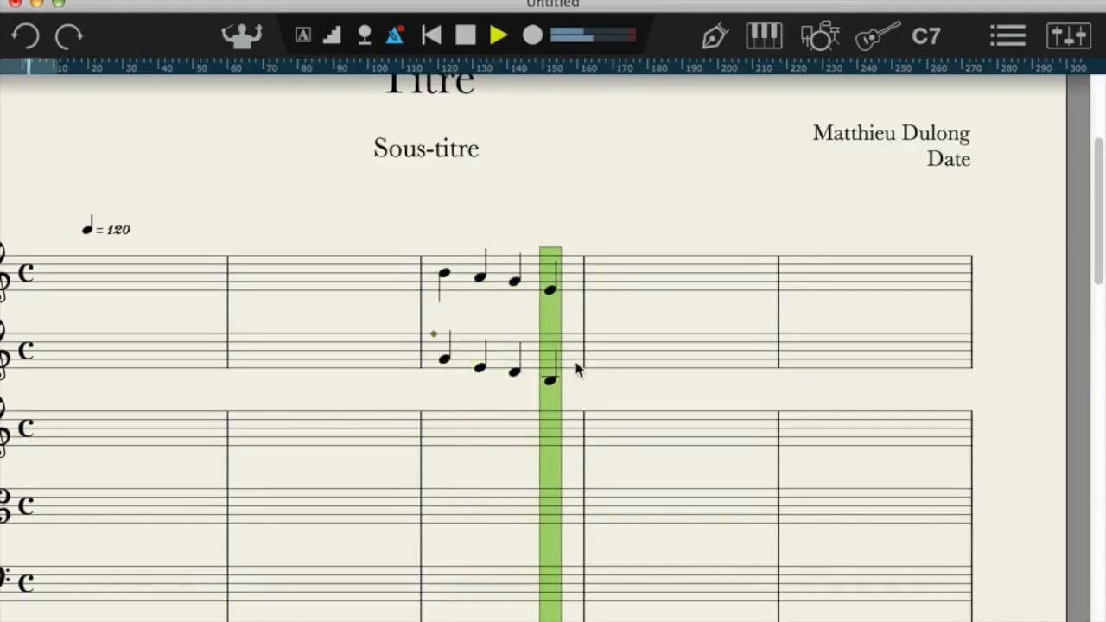
key("space")
Assign the other Violins I instrument to staff voice 2 of the upper Violins I staff at the start of measure 1.
scroll(548, 382, "left", 3)
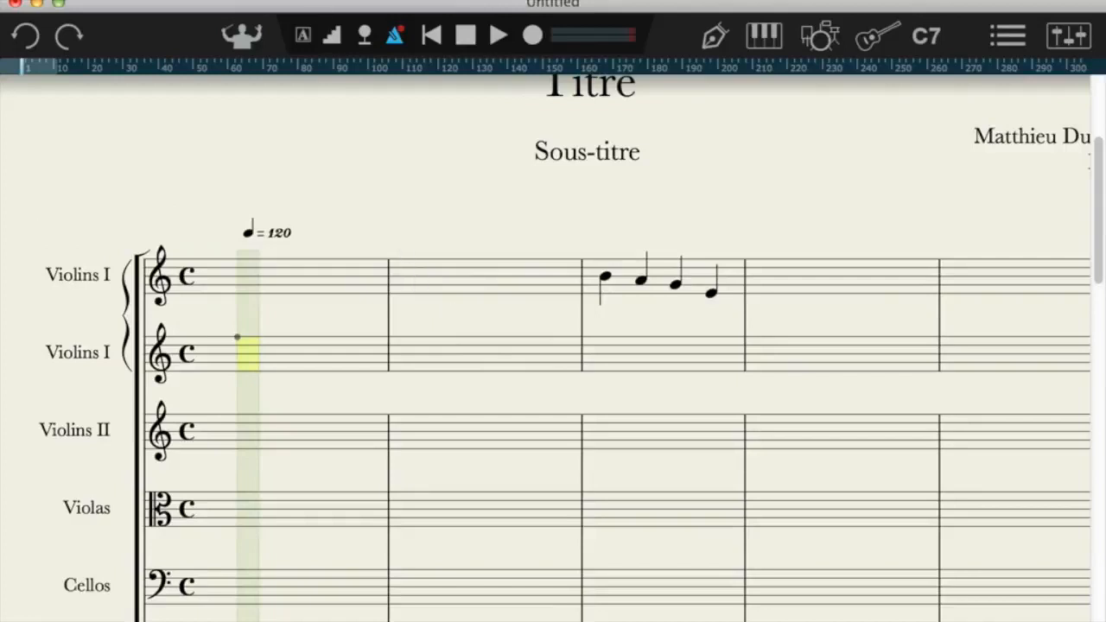
right_click(419, 281)
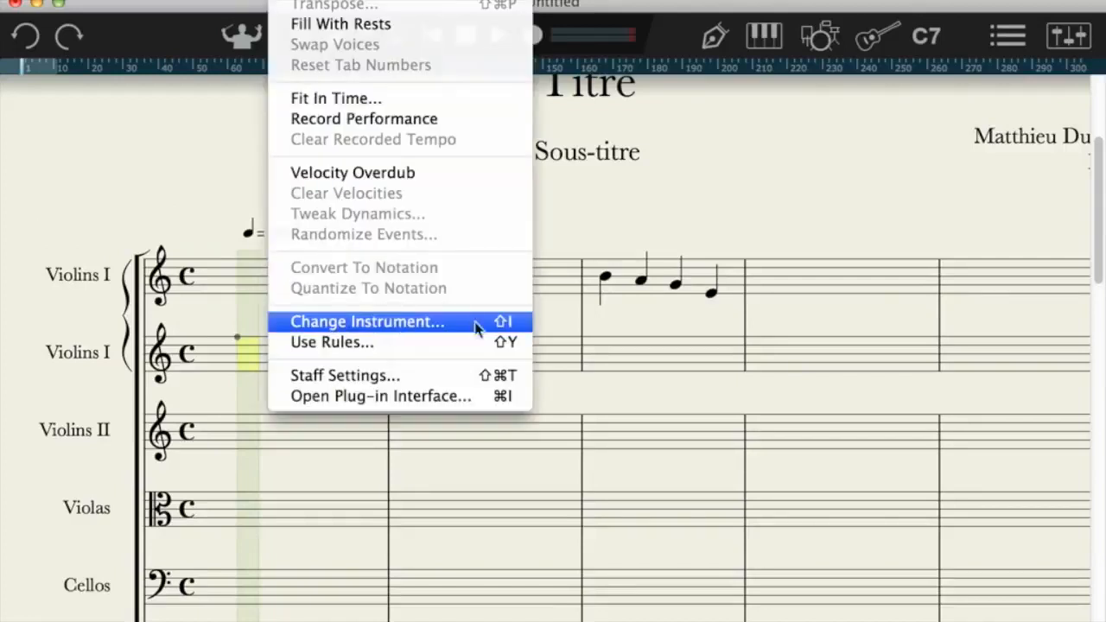
left_click(608, 328)
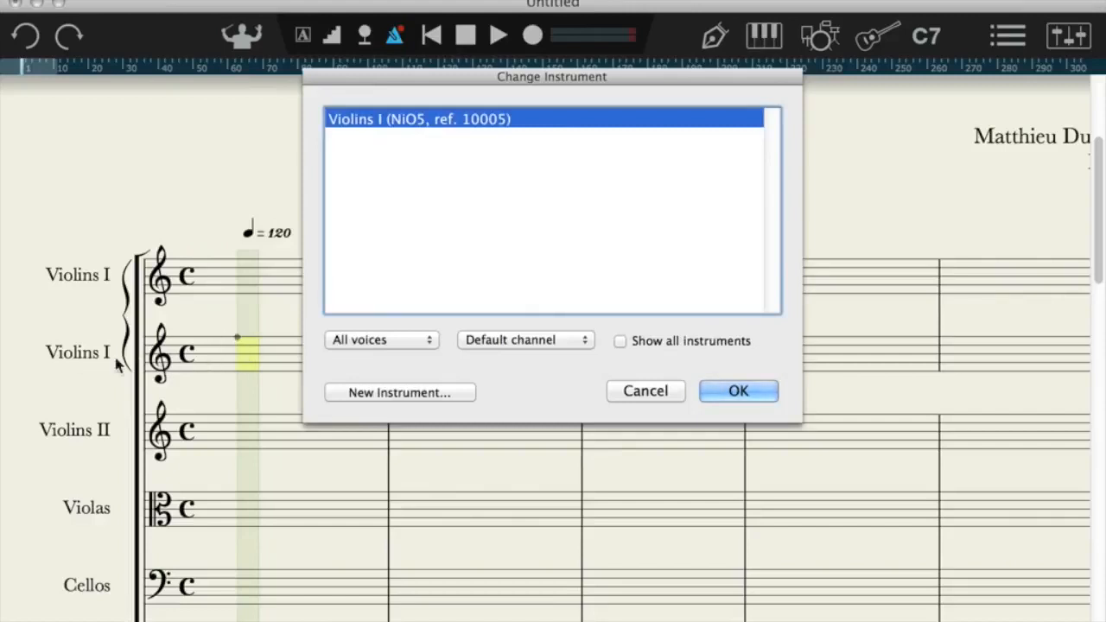
left_click(372, 341)
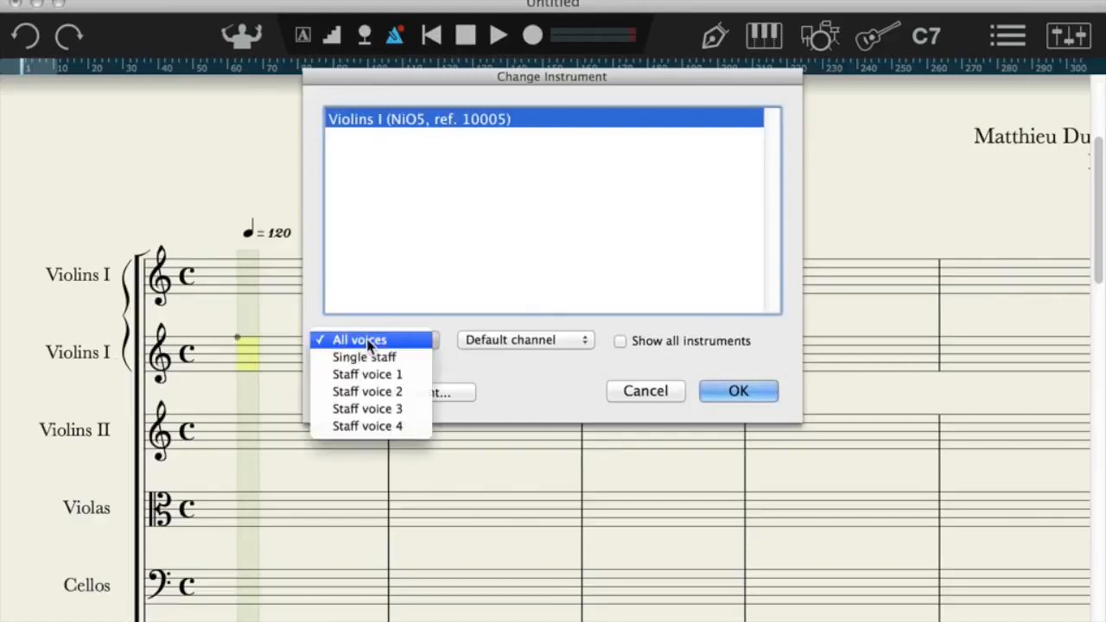
left_click(355, 391)
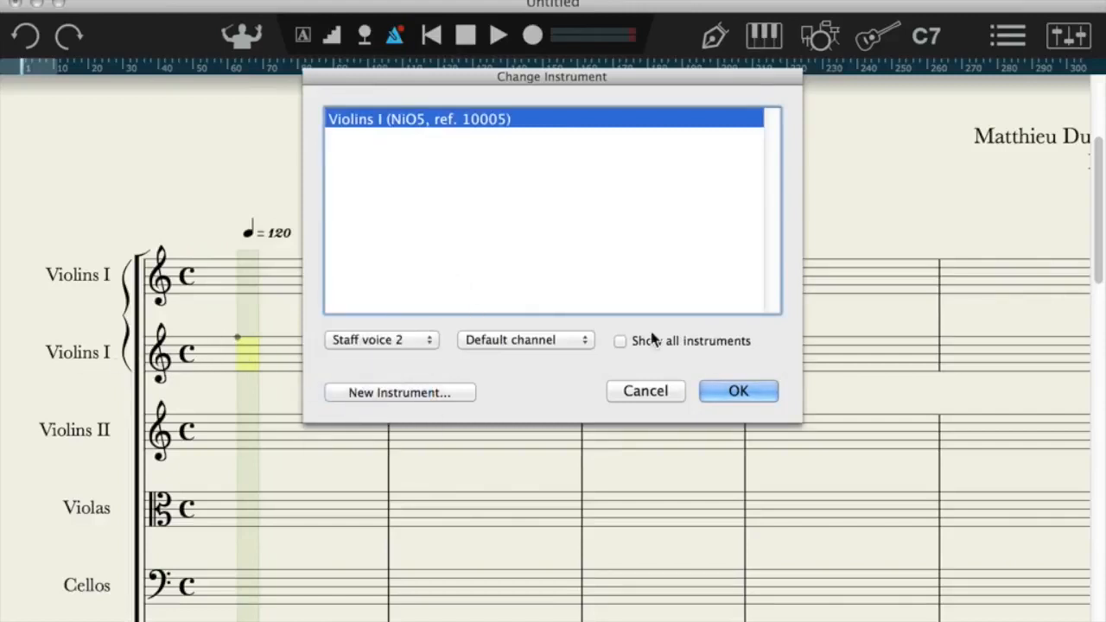
left_click(739, 392)
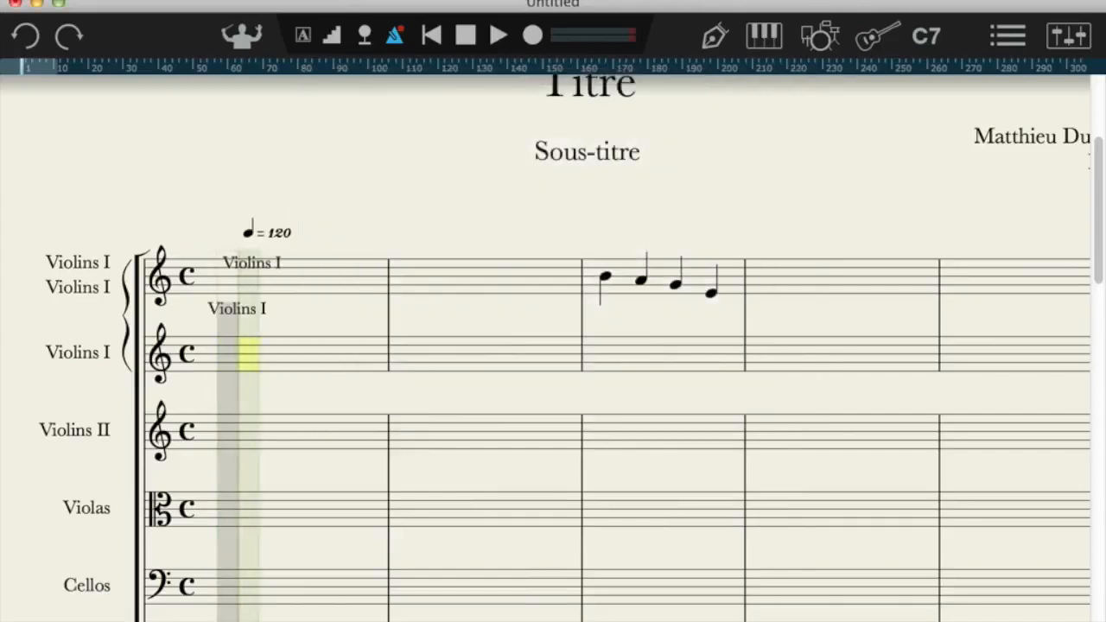
Add descending quarter notes G, E, D and C as voice 2 beneath the existing notes in measure 3 of the upper Violins I staff.
left_click(603, 297)
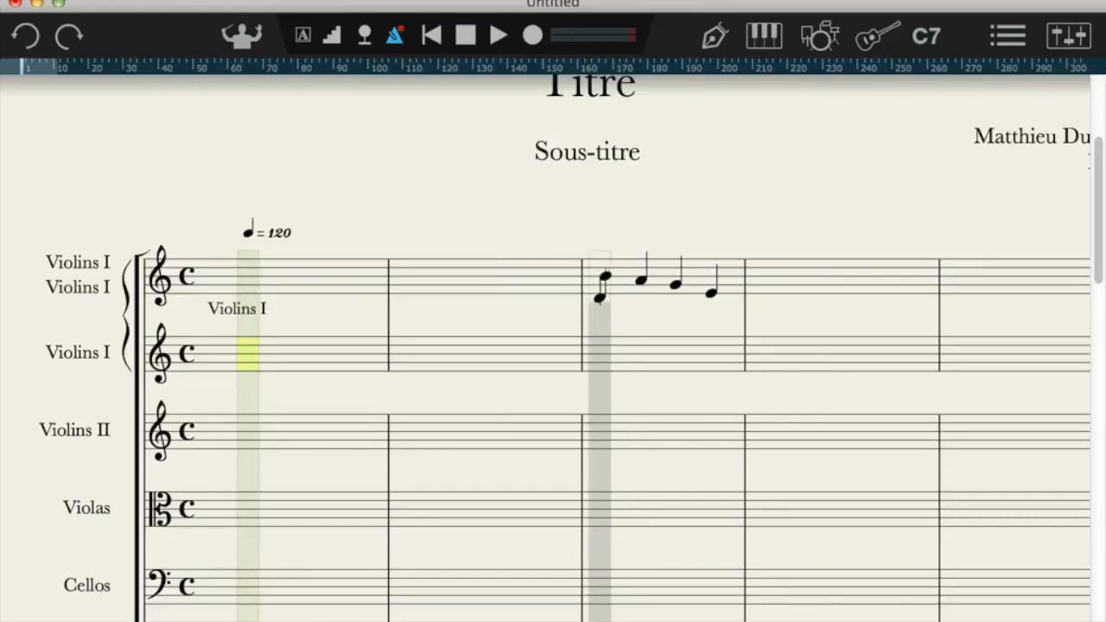
key("Escape")
double_click(611, 304)
mouse_move(612, 383)
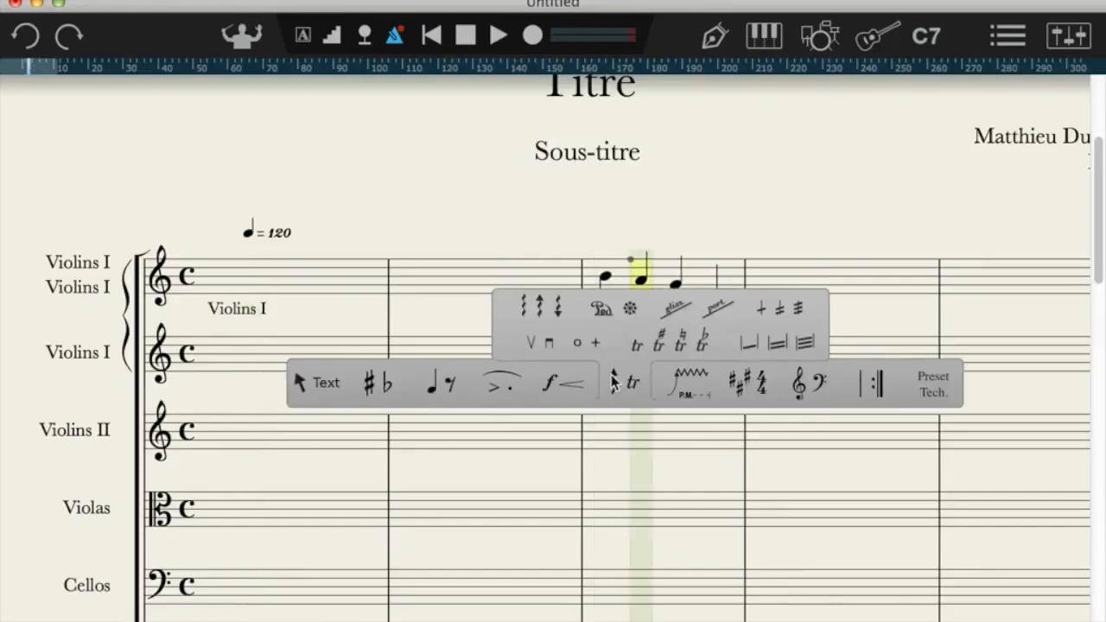
mouse_move(436, 388)
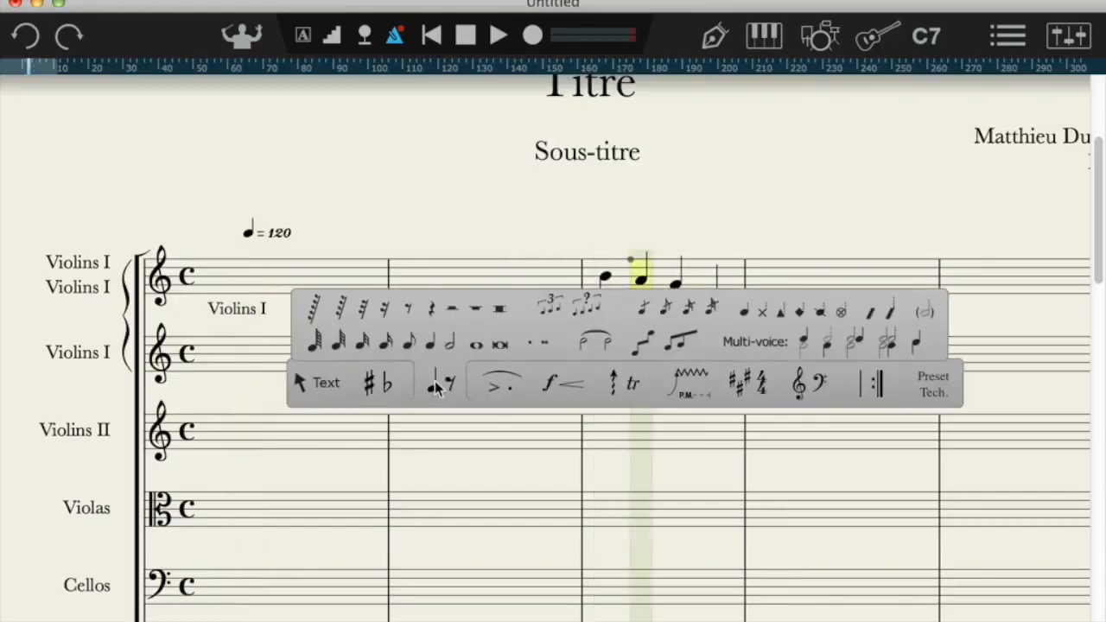
left_click(827, 344)
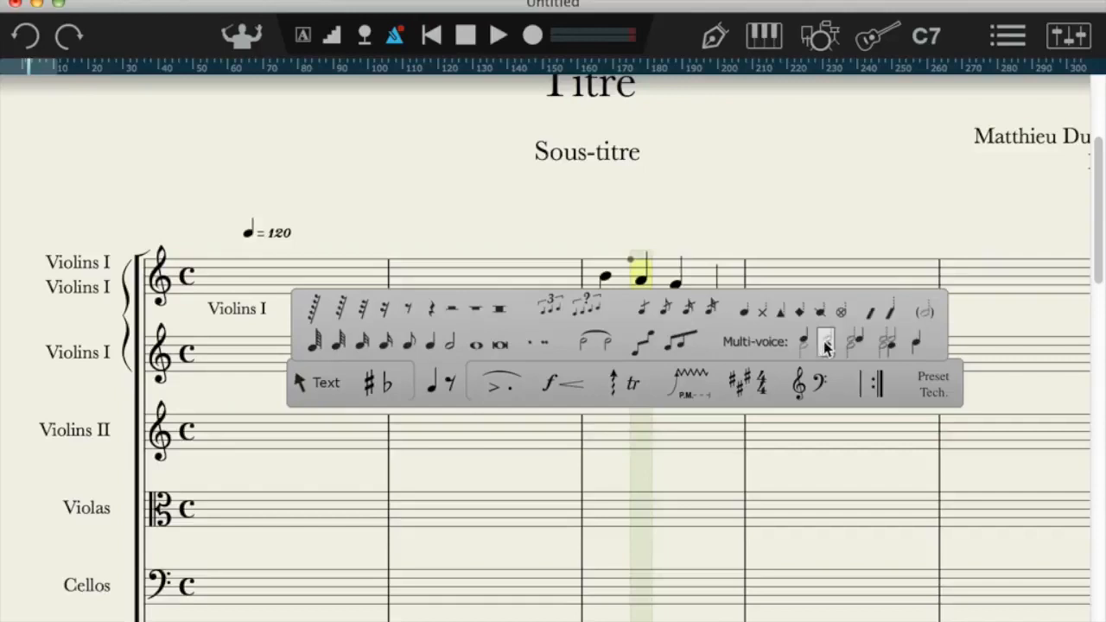
left_click(605, 281)
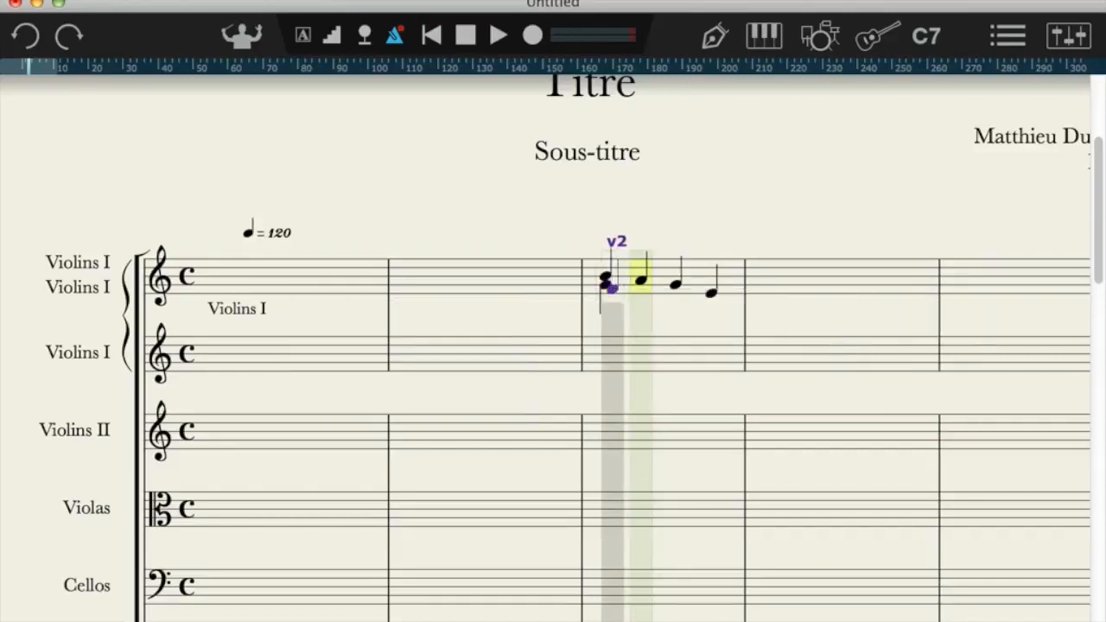
left_click(641, 293)
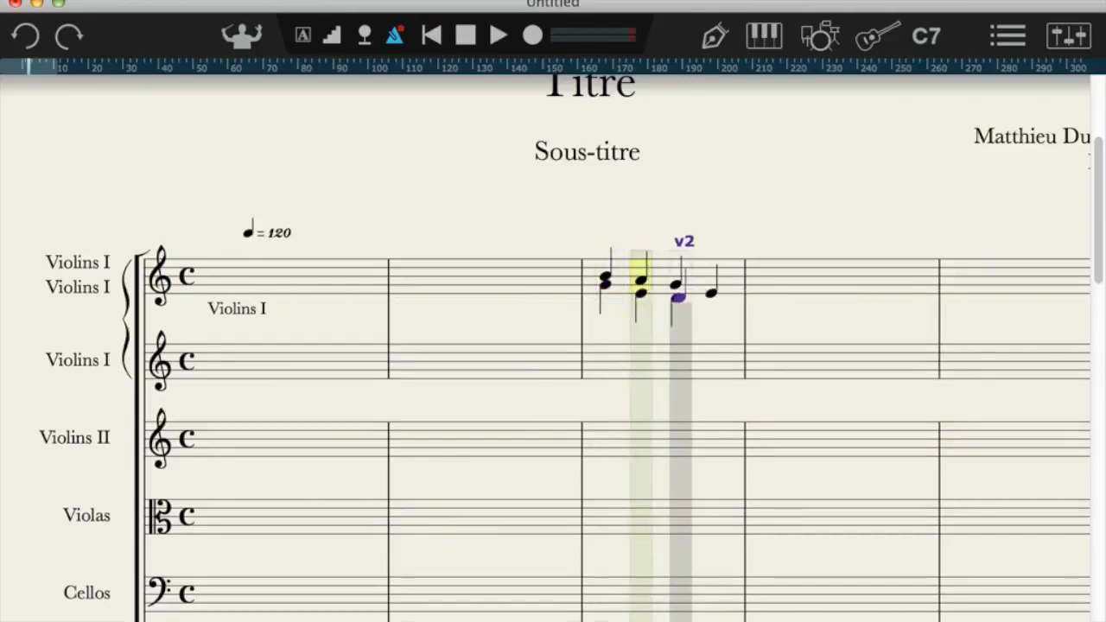
left_click(678, 297)
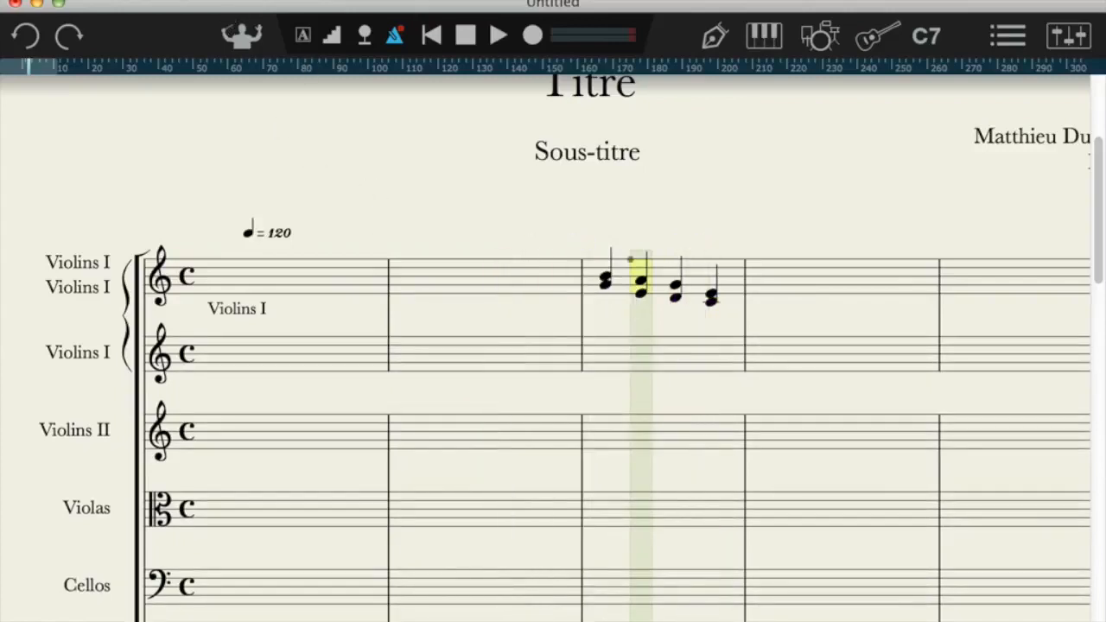
Show voice colors and play back the two-voice Violins I phrase in measure 3.
left_click(235, 1)
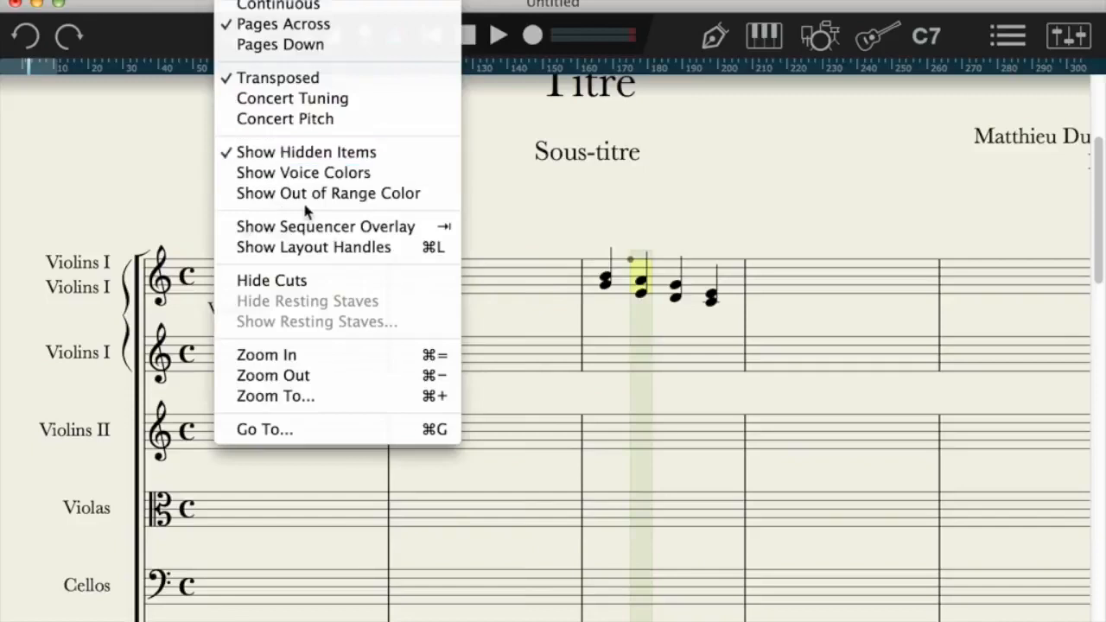
left_click(311, 173)
left_click(616, 300)
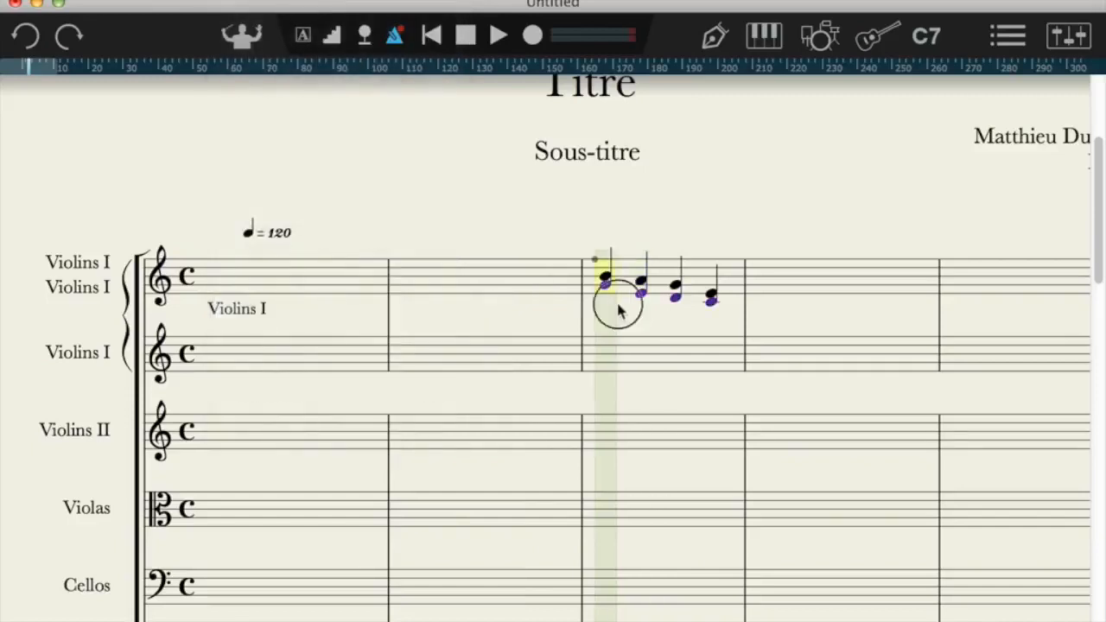
left_click(616, 300)
key("space")
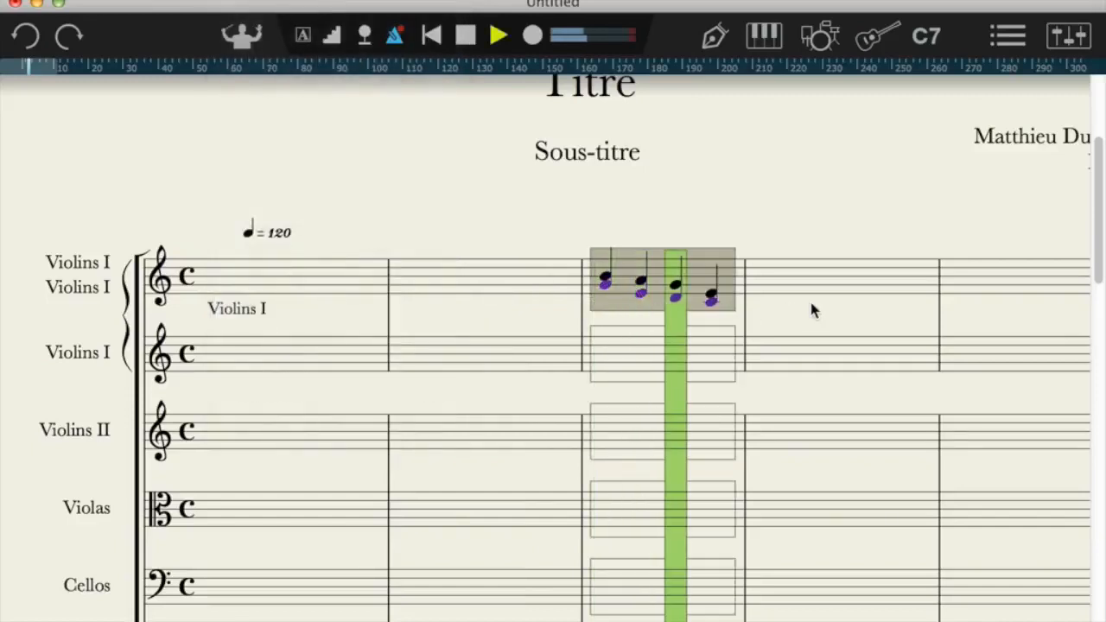
left_click(613, 292)
left_click(612, 292)
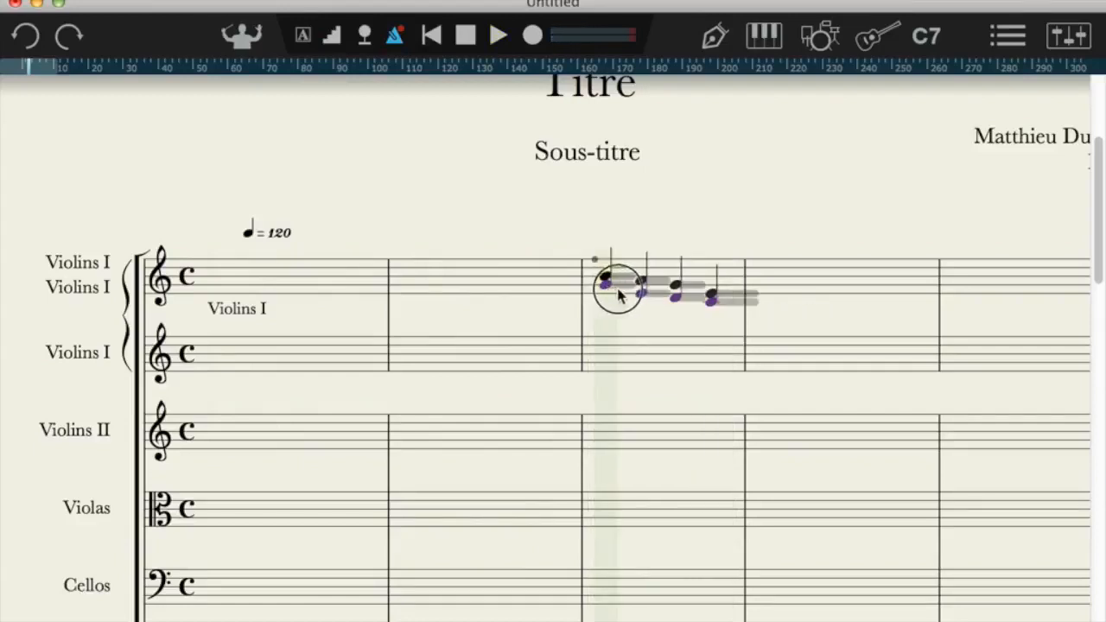
left_click(613, 292)
left_click(613, 292)
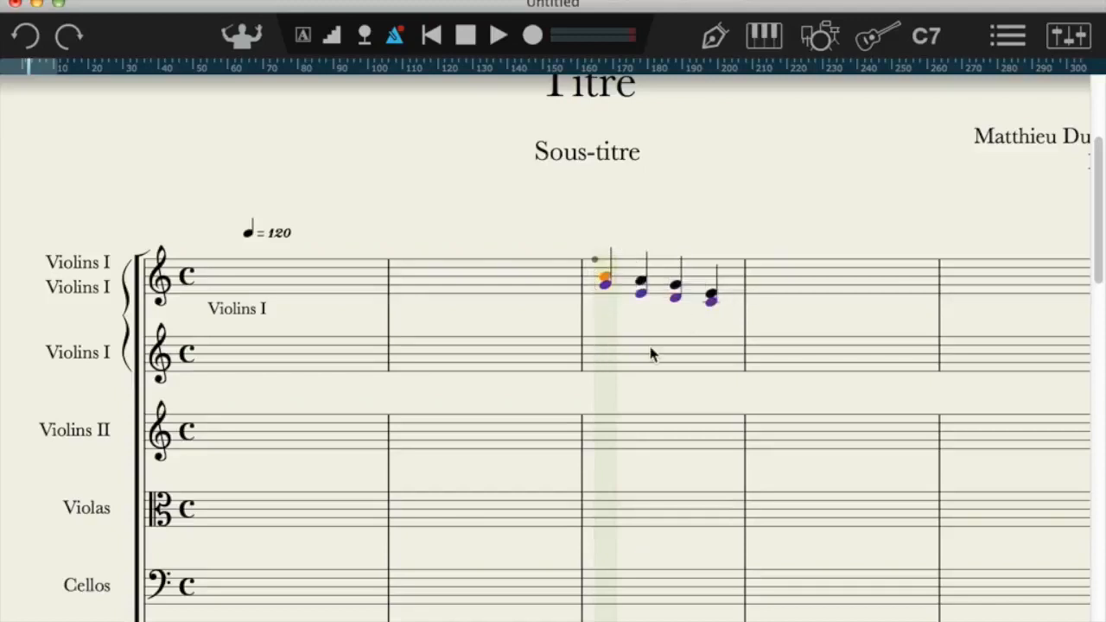
Hide the Violins I instrument label under measure 1 and the empty second Violins I staff.
right_click(248, 311)
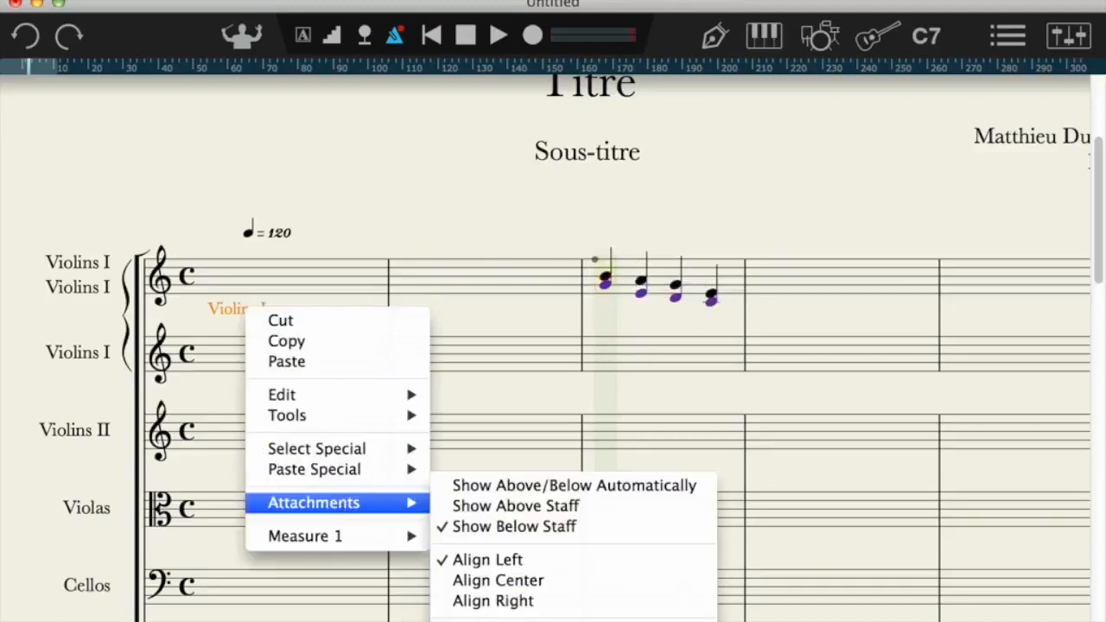
left_click(297, 263)
key("super+t")
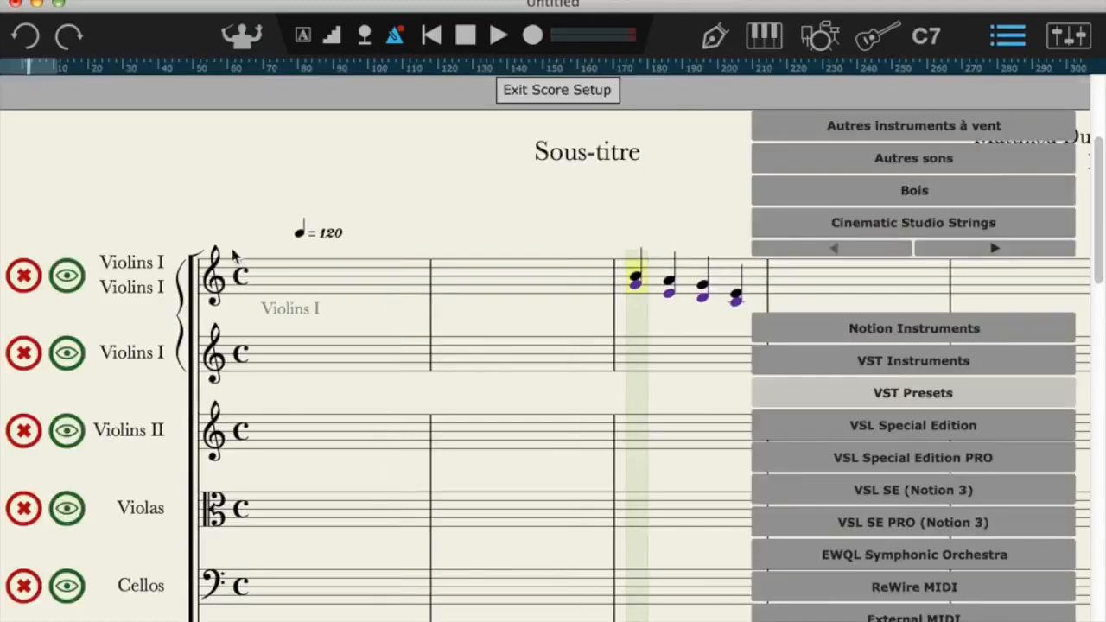
scroll(222, 275, "up", 3)
scroll(222, 275, "left", 2)
scroll(222, 276, "down", 1)
left_click(147, 413)
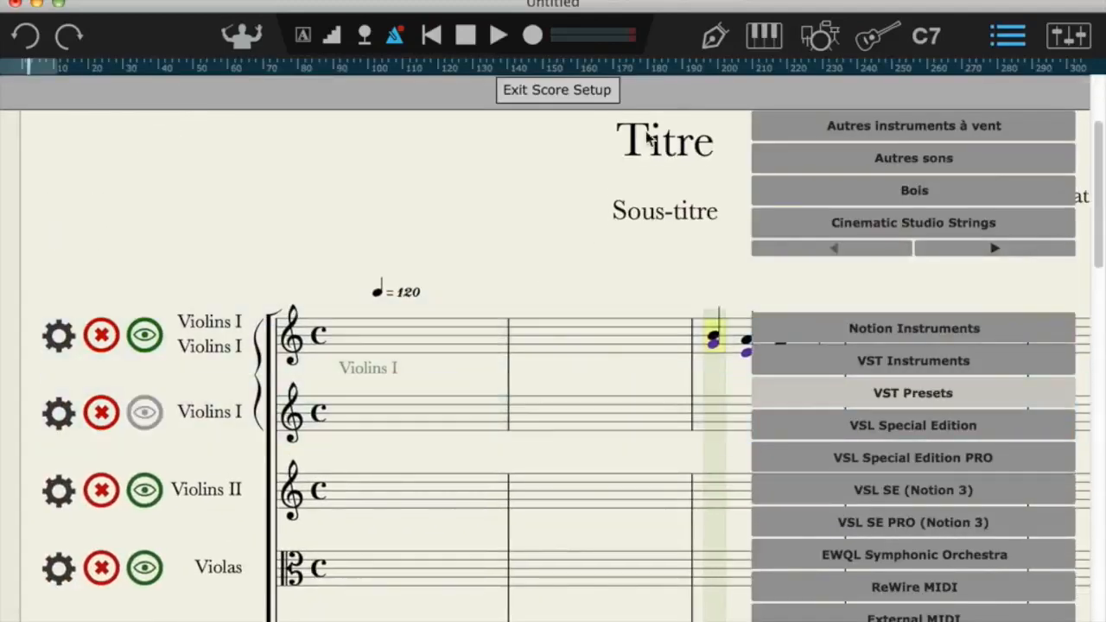
left_click(570, 89)
scroll(490, 311, "down", 3)
scroll(490, 311, "right", 1)
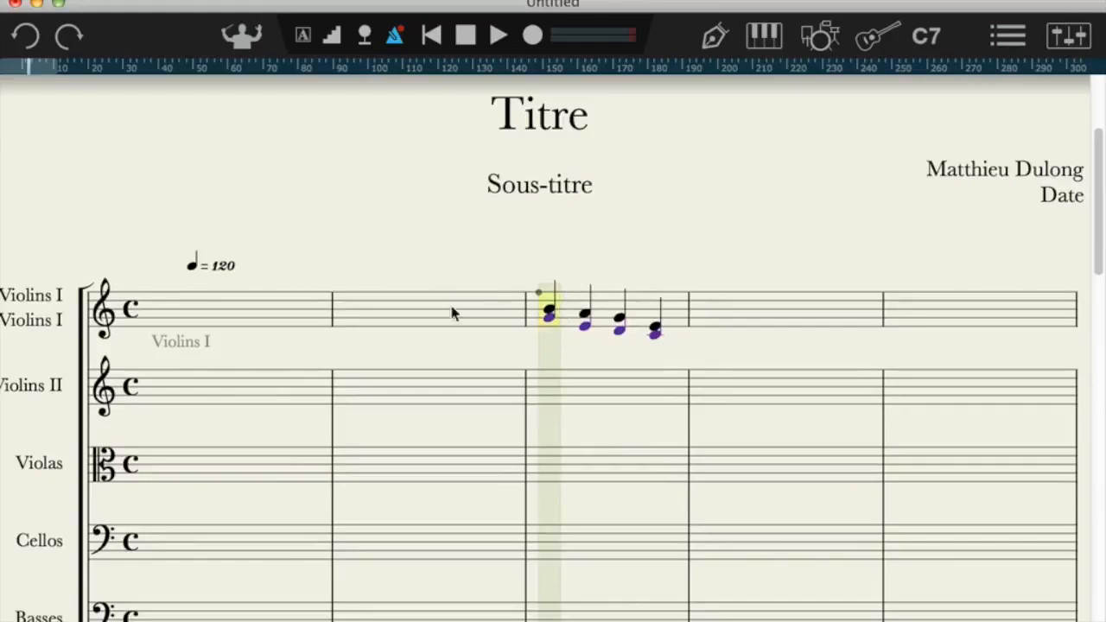
scroll(417, 237, "down", 1)
scroll(417, 237, "left", 1)
scroll(467, 252, "left", 1)
scroll(467, 252, "down", 1)
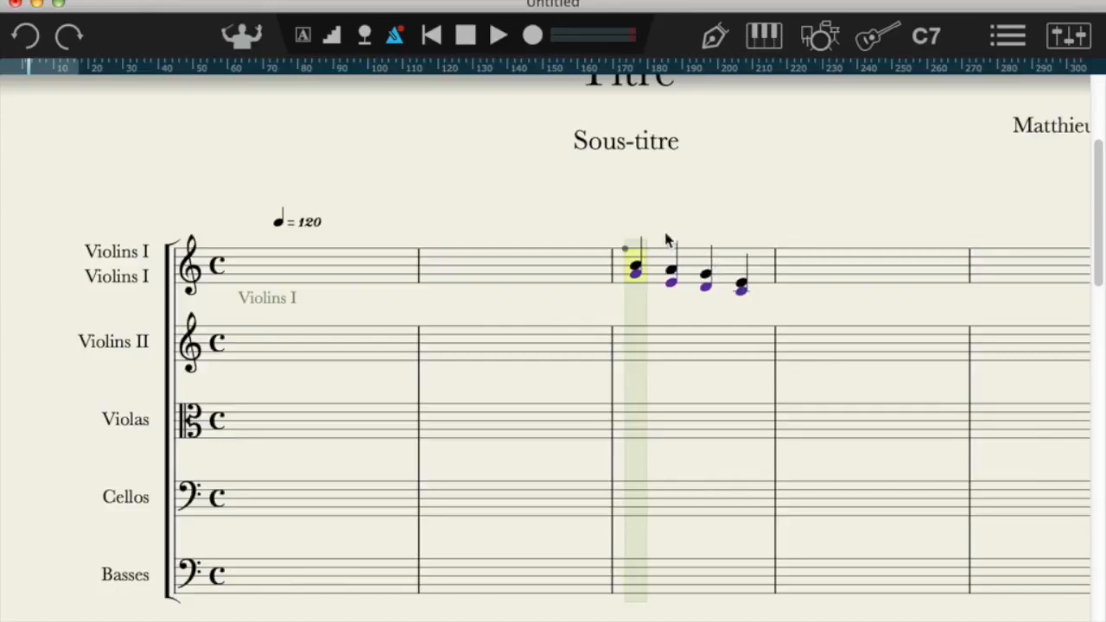
scroll(666, 240, "down", 1)
scroll(667, 240, "right", 2)
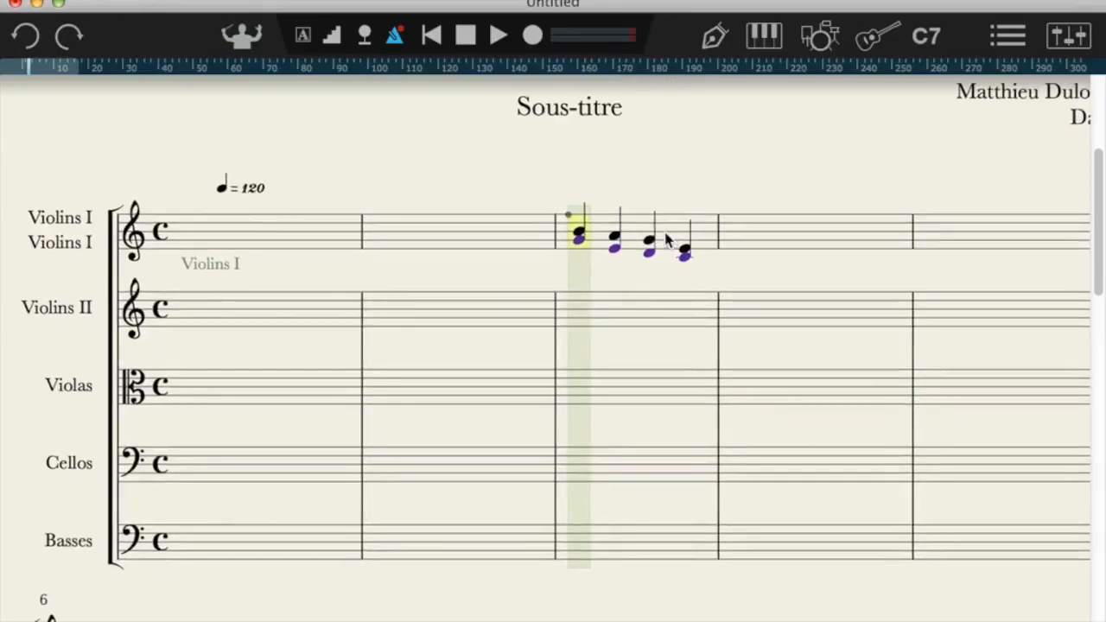
Switch to the 2018-02.notion score and turn off the display of hidden items.
key("Right")
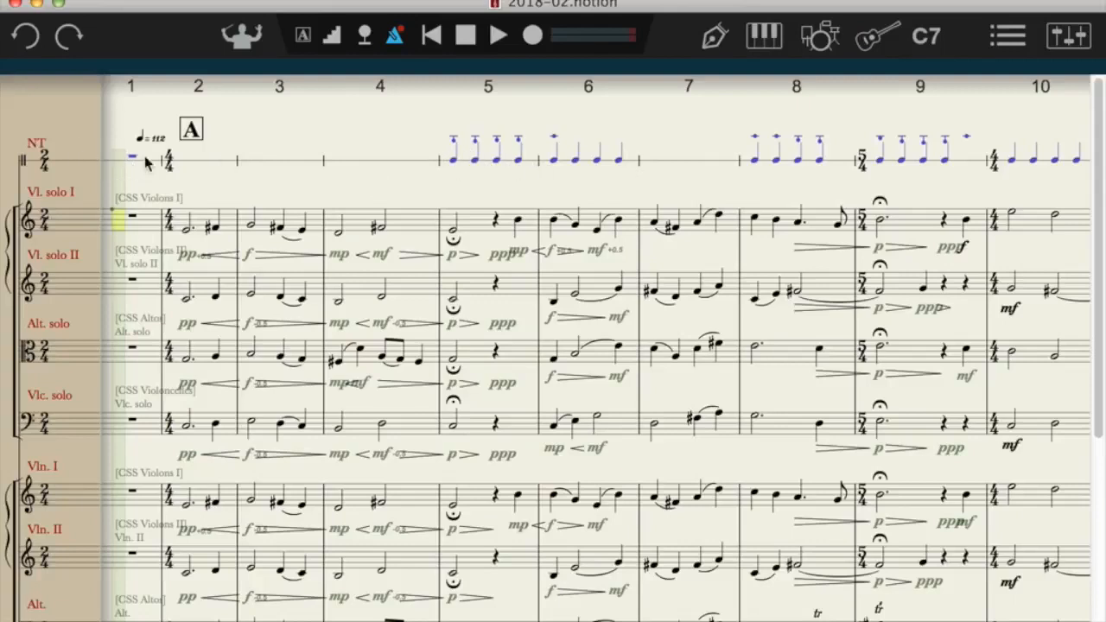
scroll(202, 357, "down", 2)
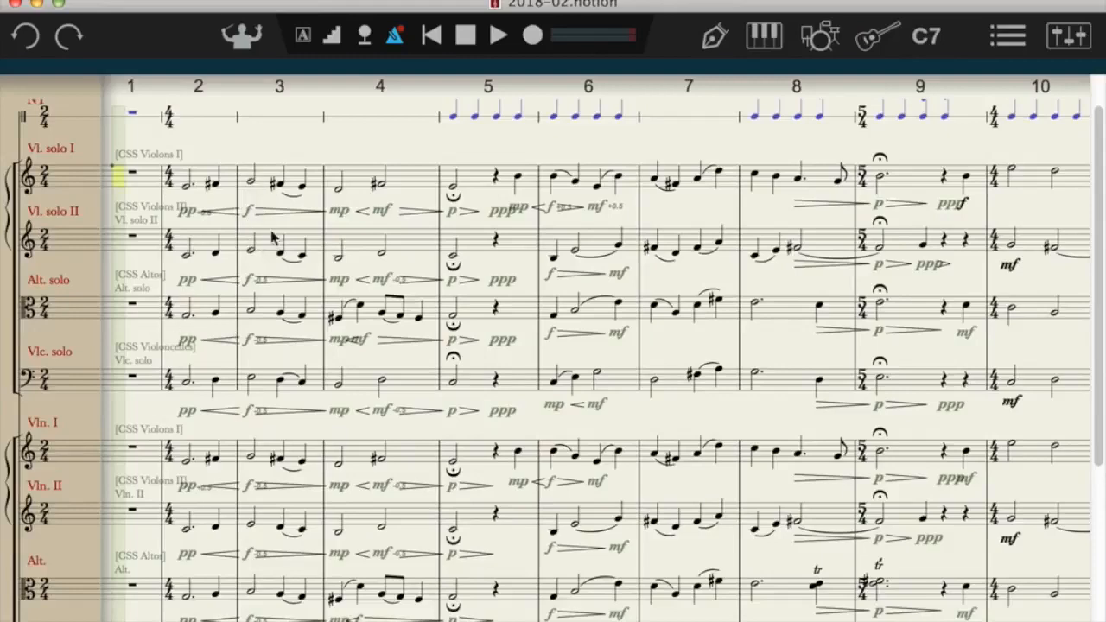
scroll(230, 354, "down", 5)
scroll(230, 355, "up", 1)
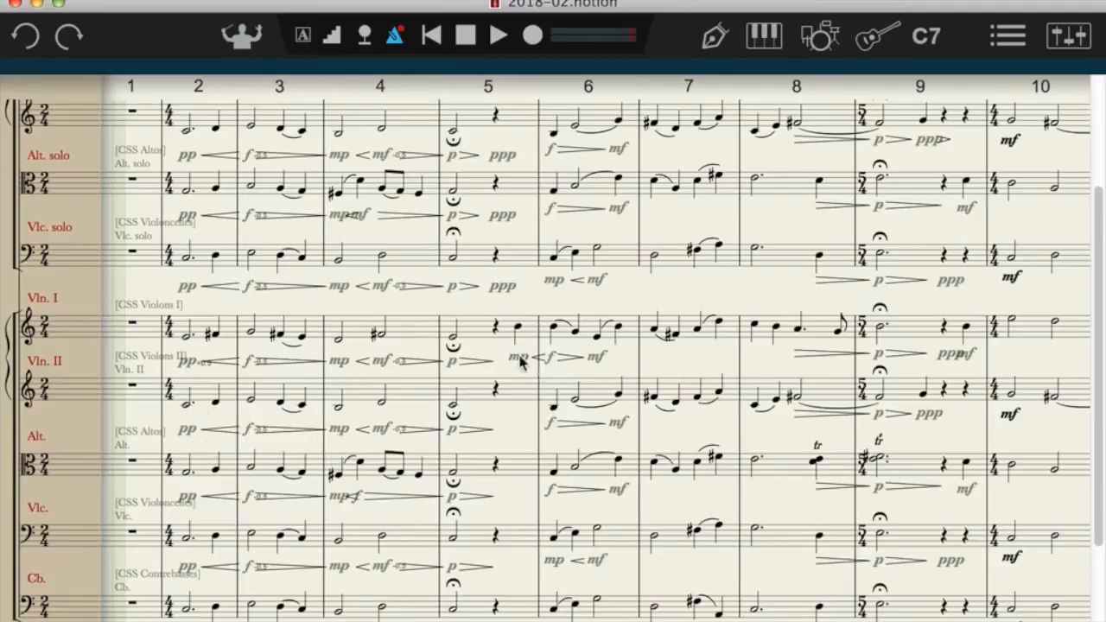
scroll(523, 363, "up", 4)
scroll(411, 224, "up", 2)
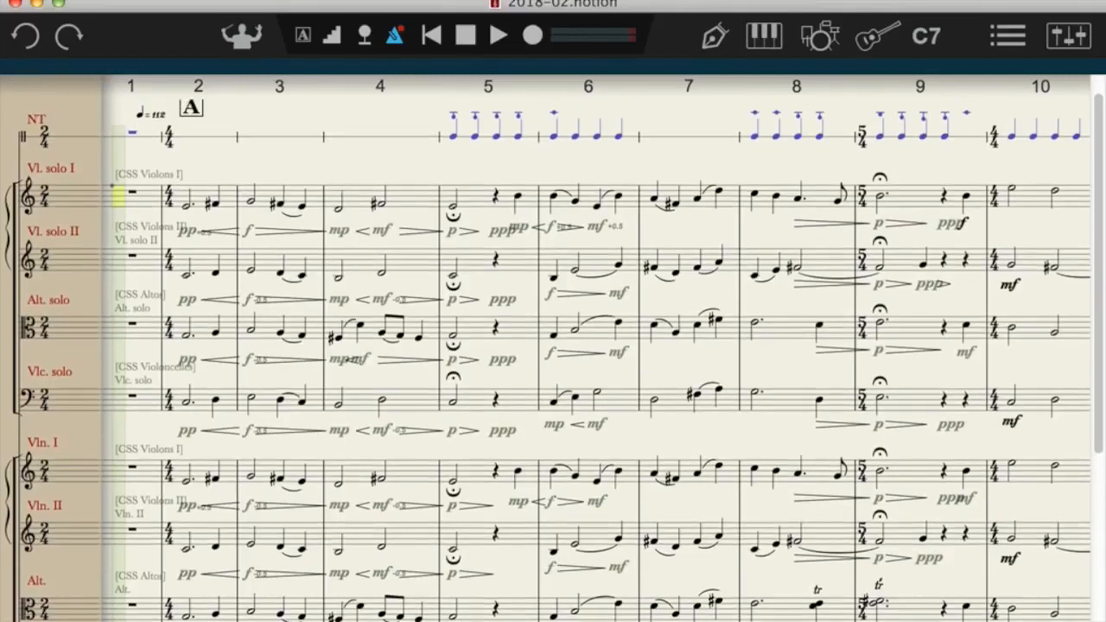
left_click(233, 1)
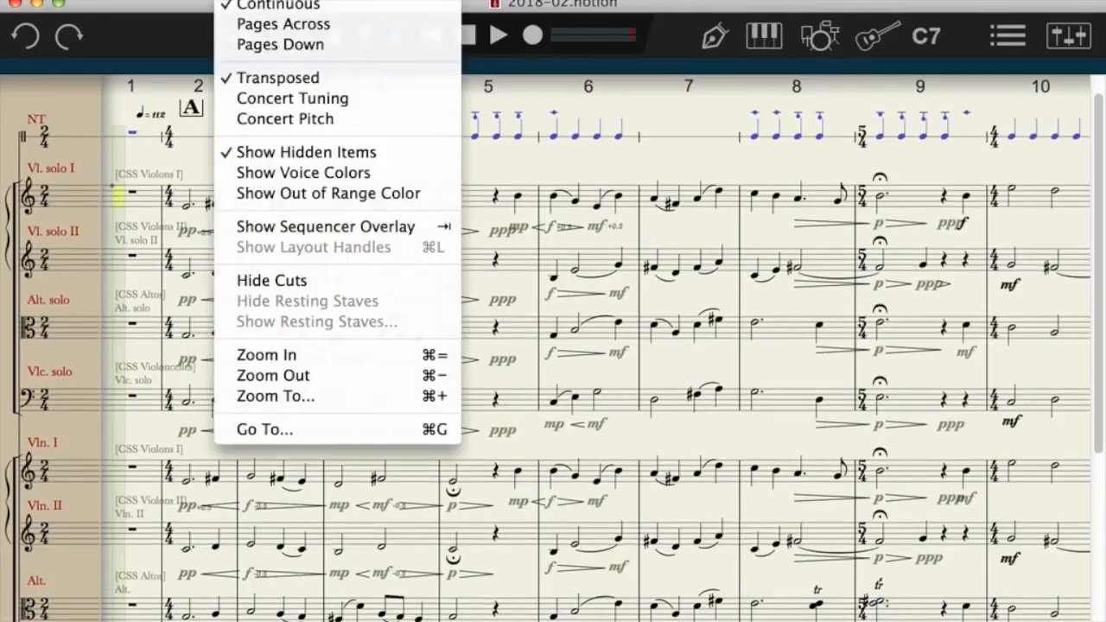
left_click(304, 150)
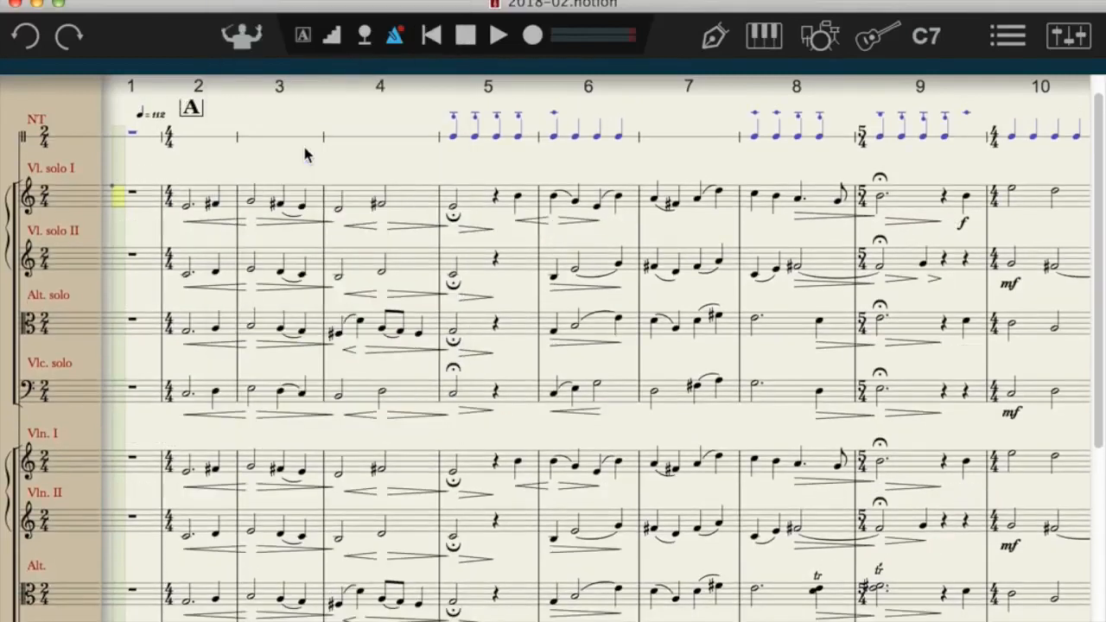
Play back the string score from its opening through measure 13, stop playback, and return to the first measure.
scroll(304, 154, "down", 3)
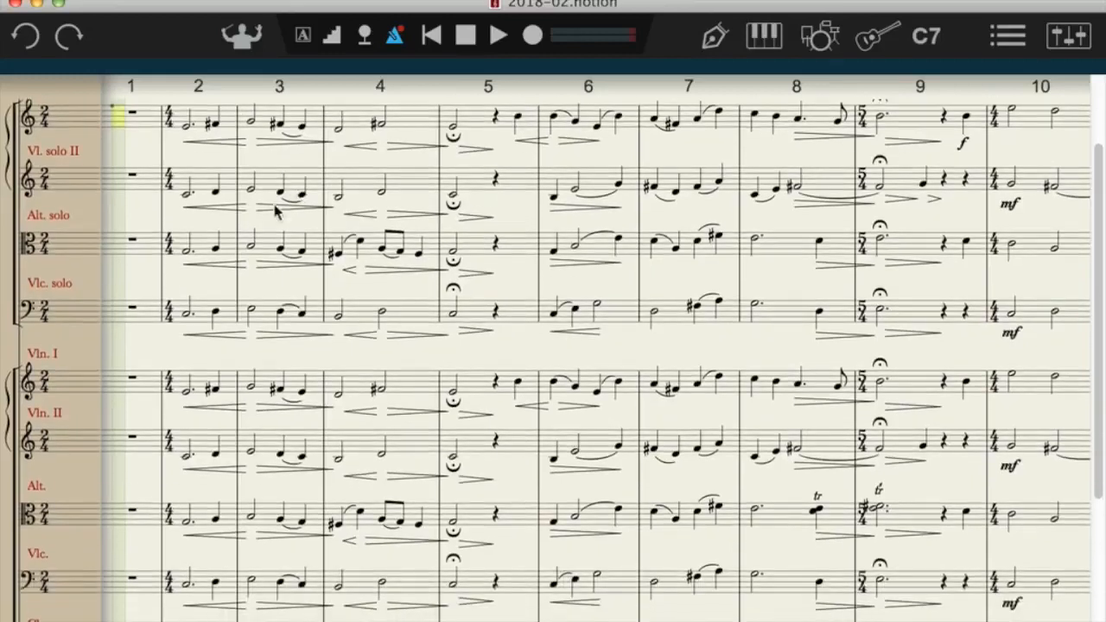
left_click(499, 35)
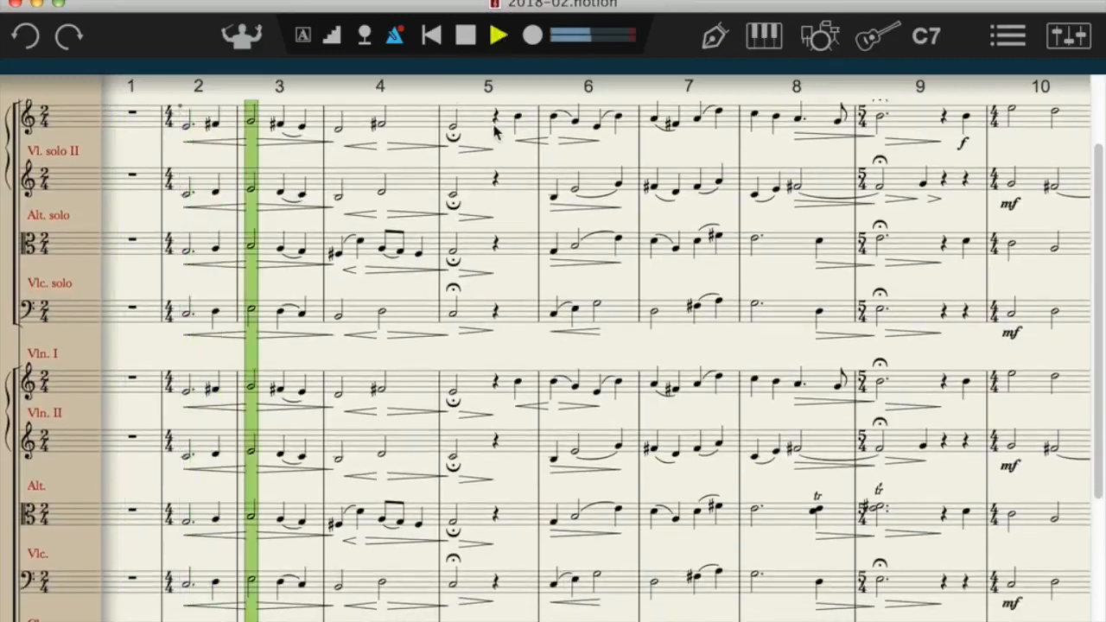
scroll(472, 317, "down", 2)
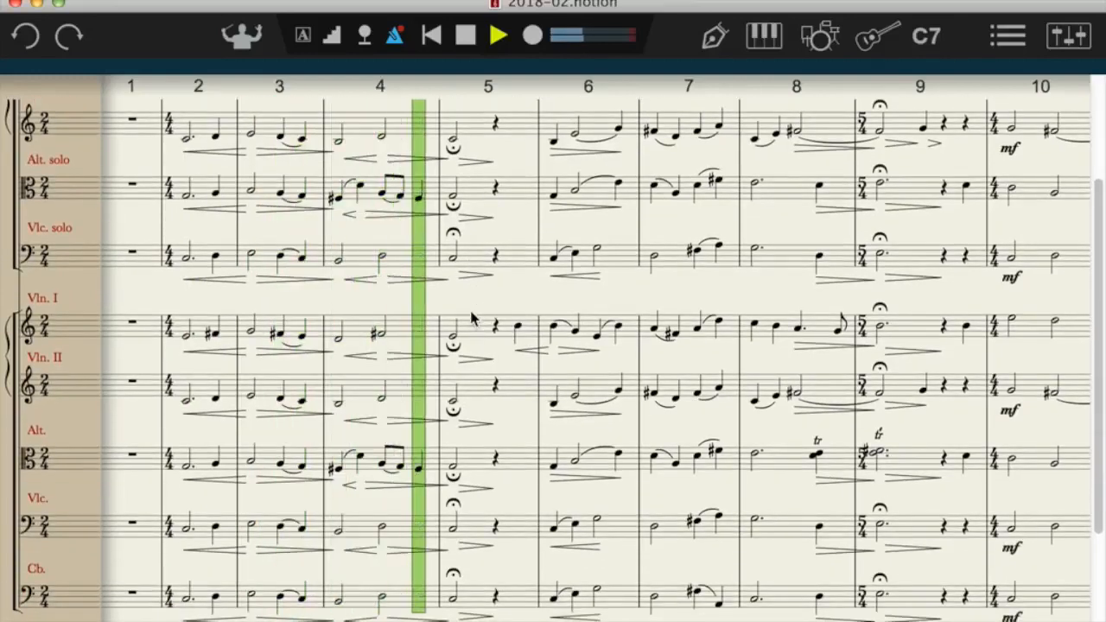
scroll(472, 316, "up", 2)
scroll(473, 317, "up", 2)
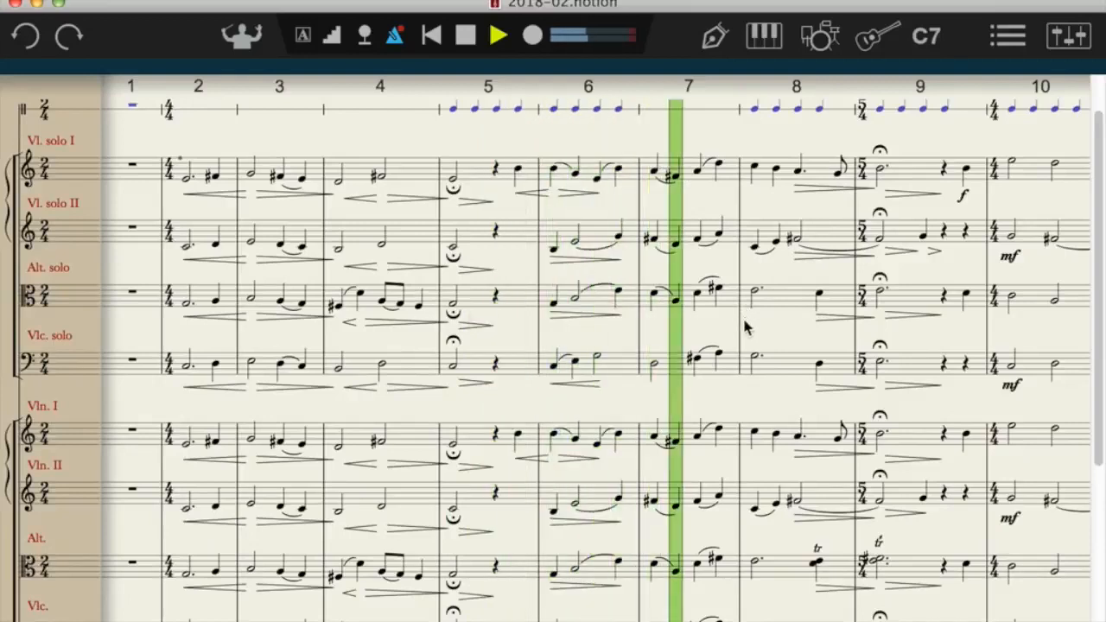
scroll(833, 363, "down", 1)
scroll(834, 363, "down", 6)
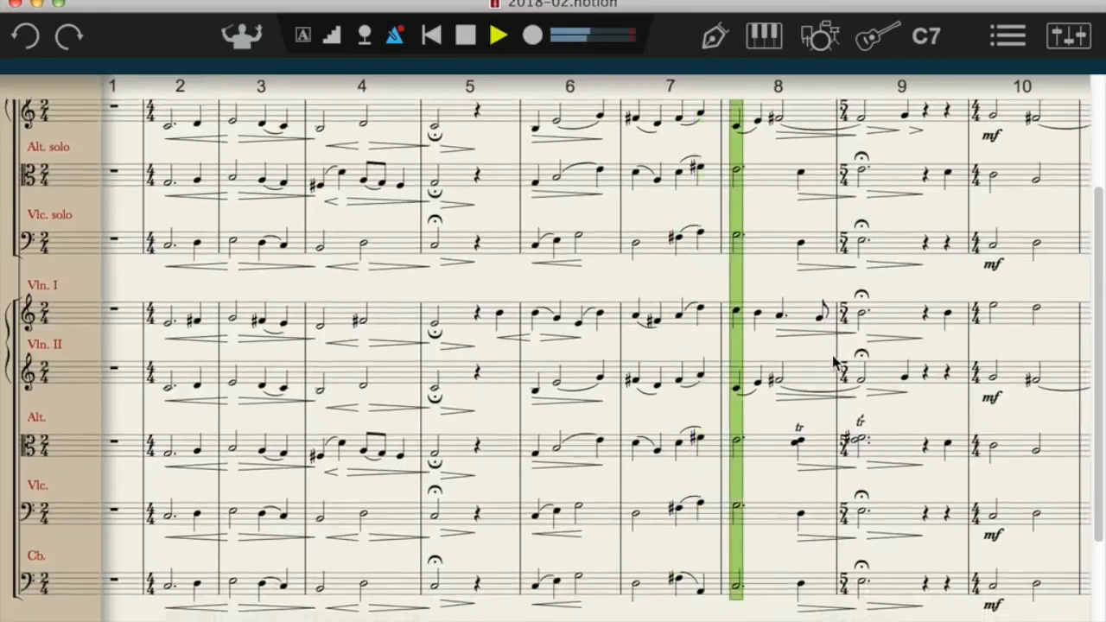
scroll(834, 363, "right", 6)
scroll(834, 363, "up", 1)
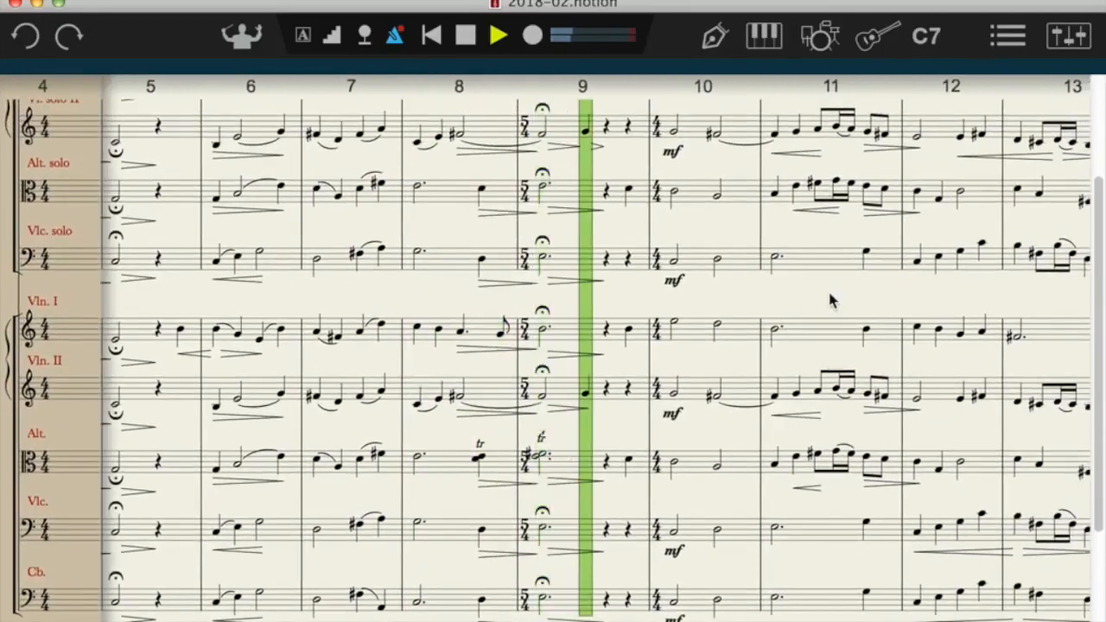
scroll(828, 300, "right", 6)
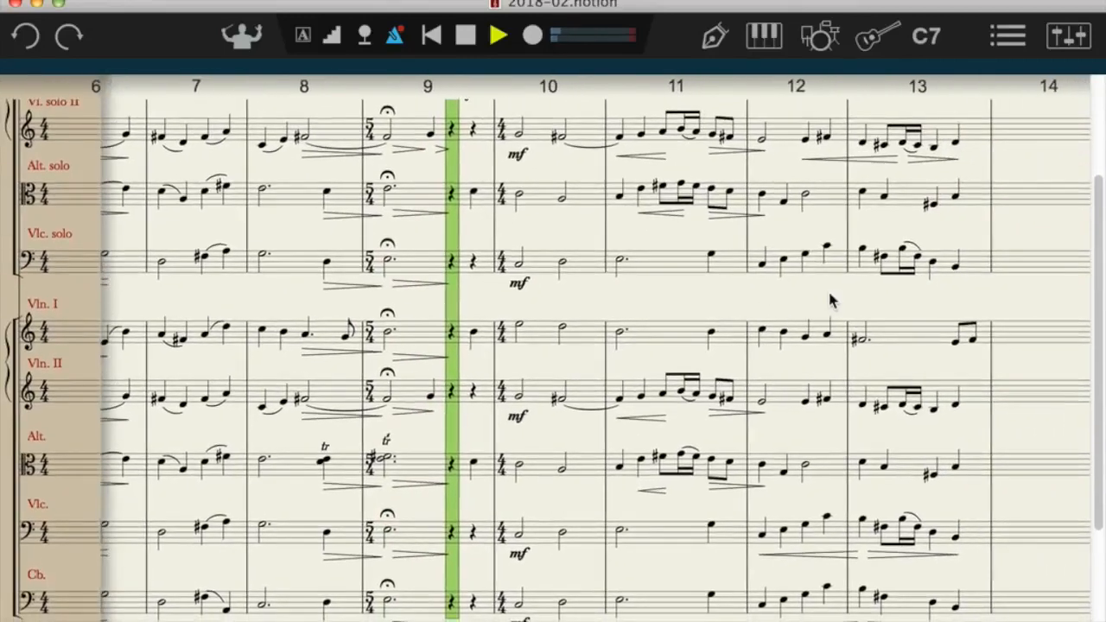
scroll(829, 299, "right", 7)
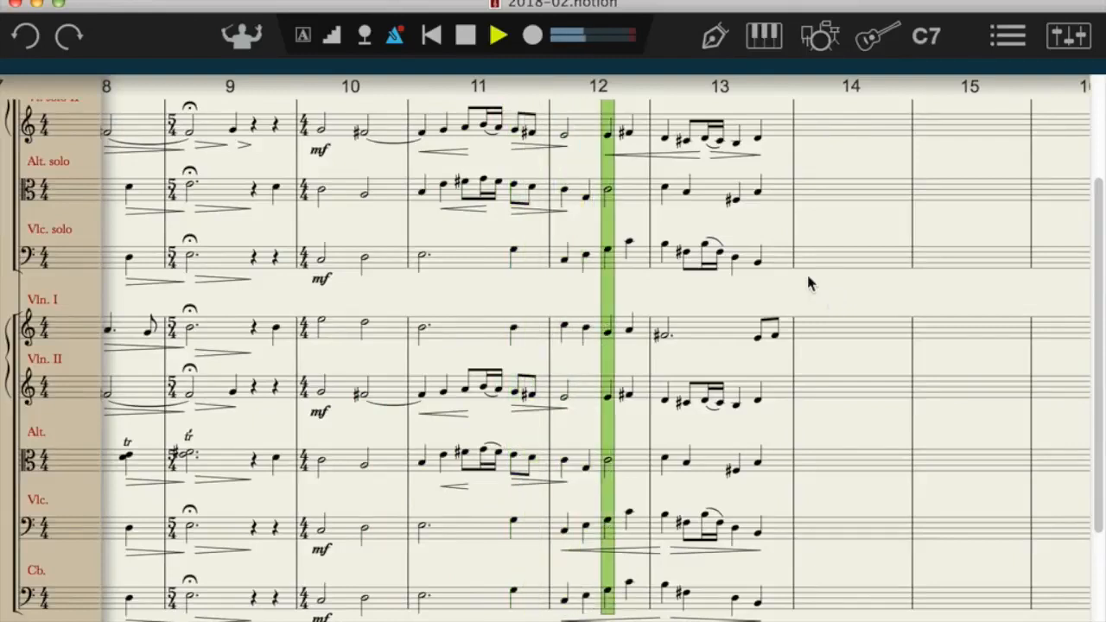
left_click(467, 36)
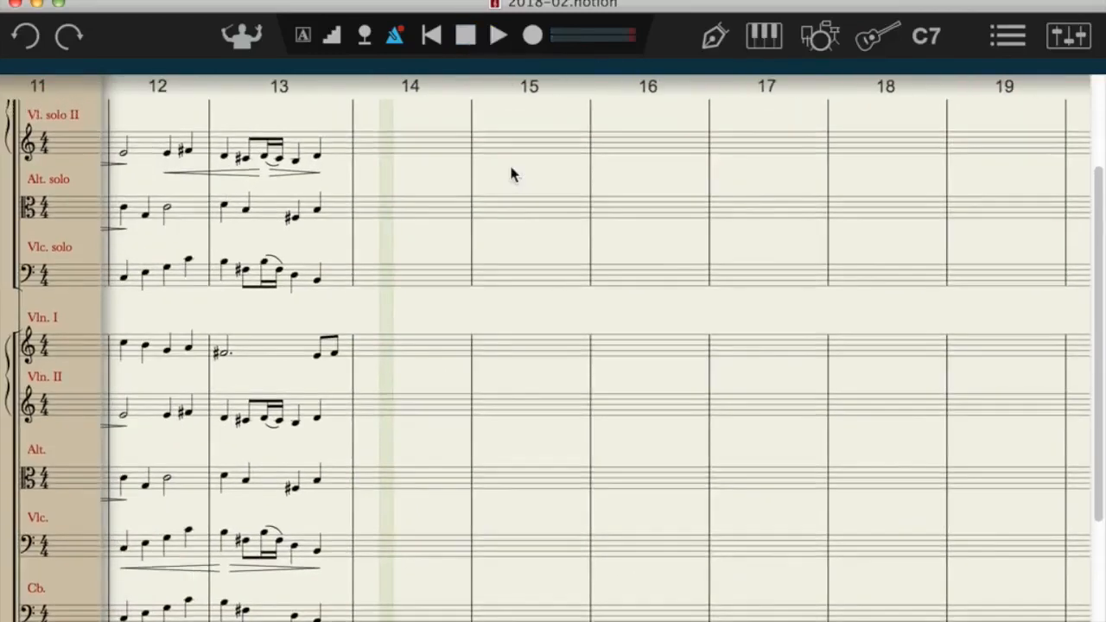
scroll(511, 174, "left", 10)
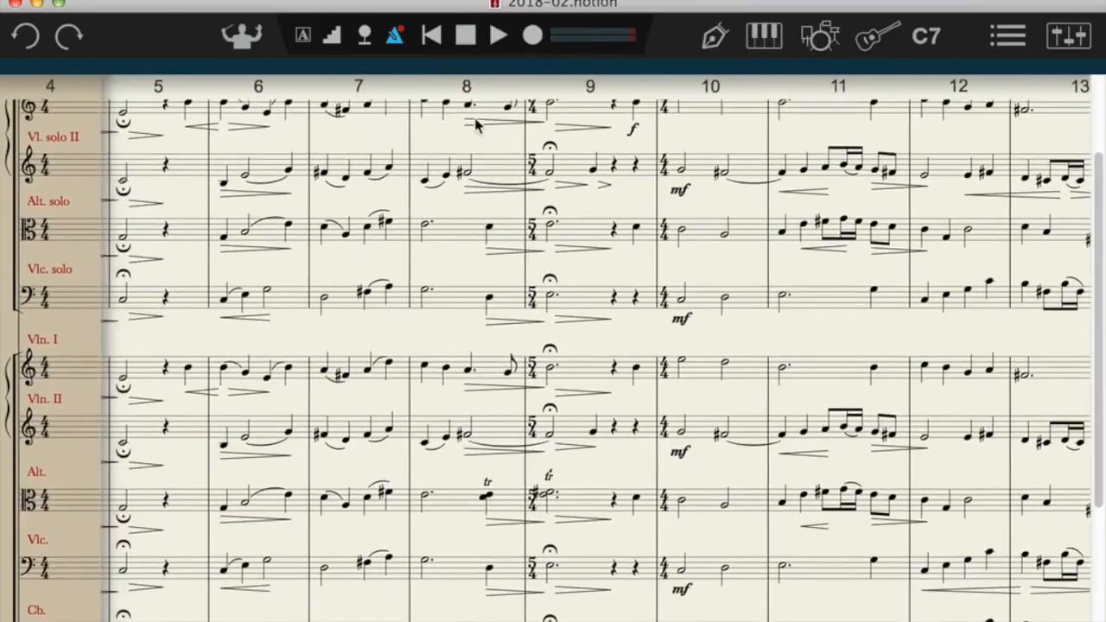
scroll(466, 164, "left", 5)
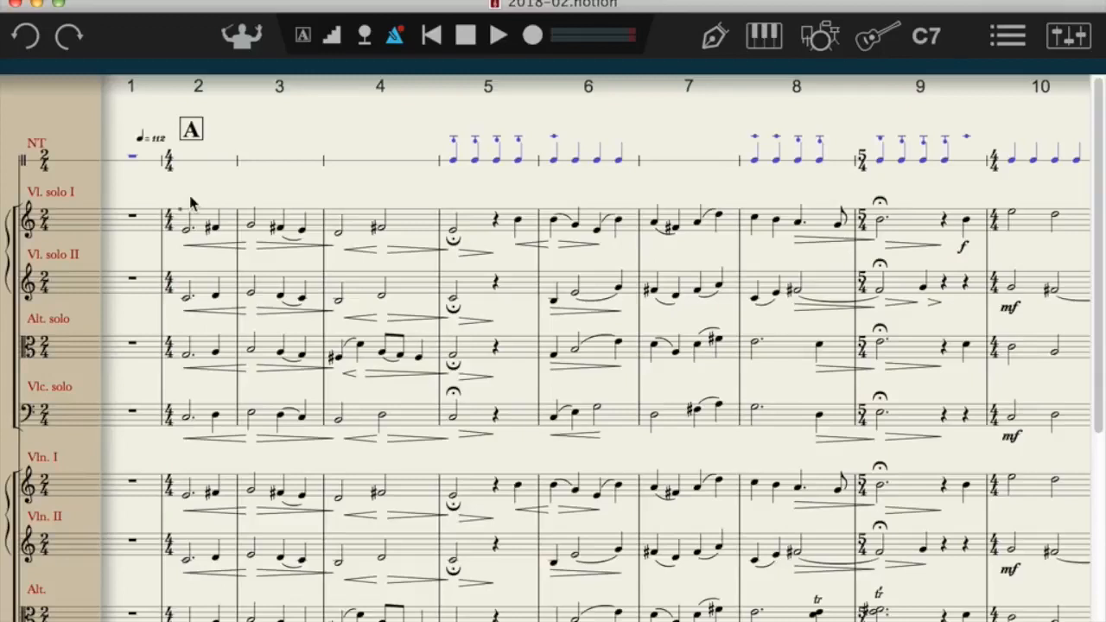
Examine the solo string staves and the section string staves below them across measures 1 to 10 of the score.
scroll(189, 195, "down", 5)
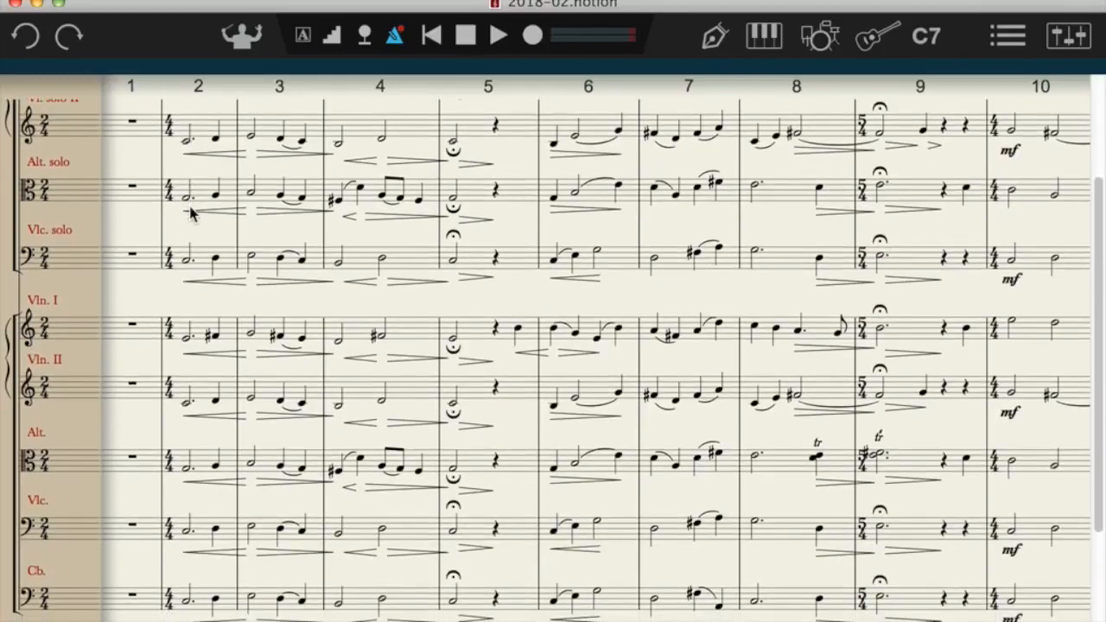
scroll(192, 213, "up", 3)
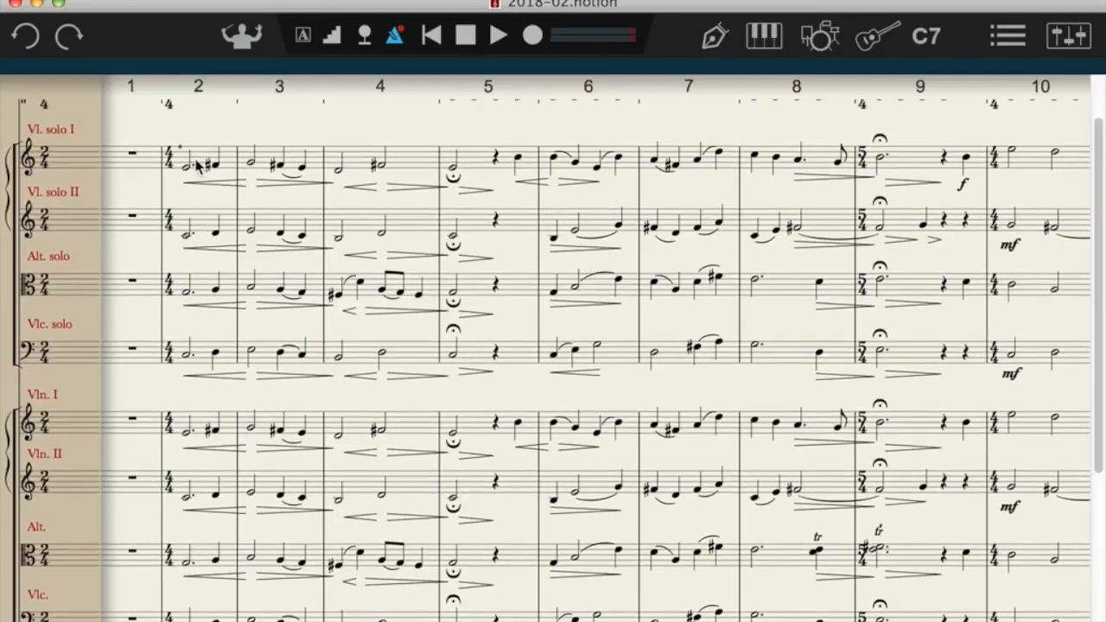
scroll(196, 165, "up", 1)
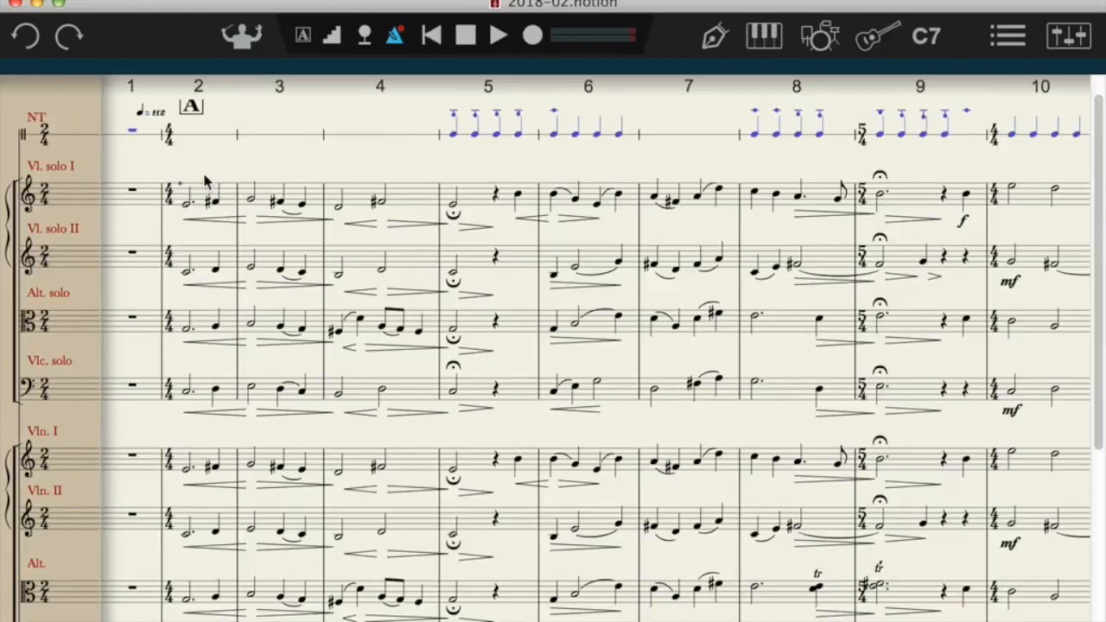
scroll(210, 294, "down", 4)
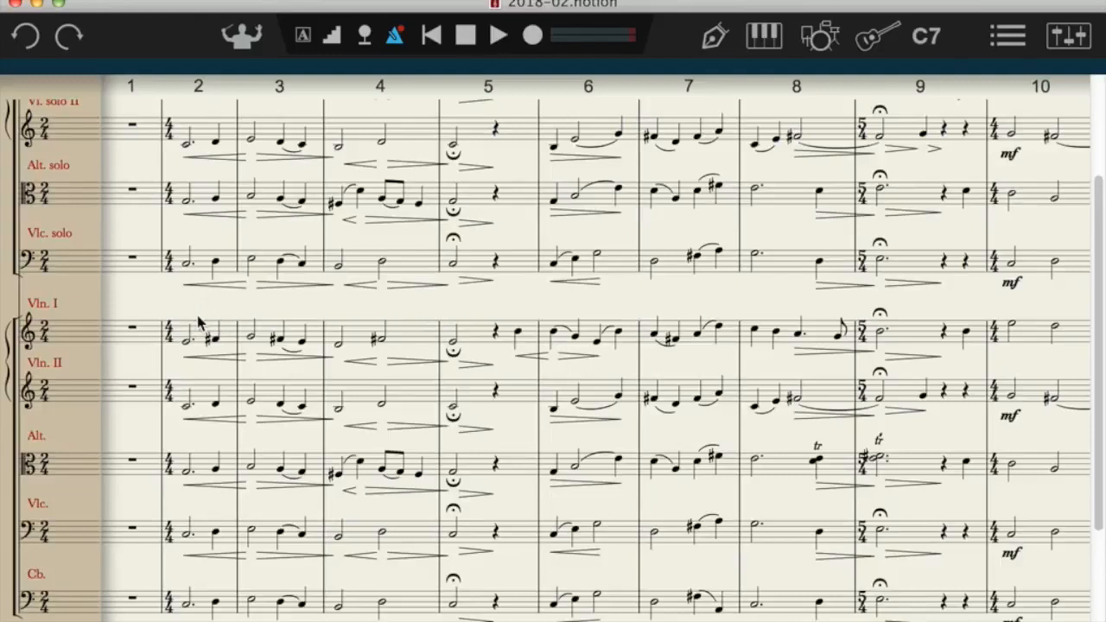
scroll(199, 321, "up", 6)
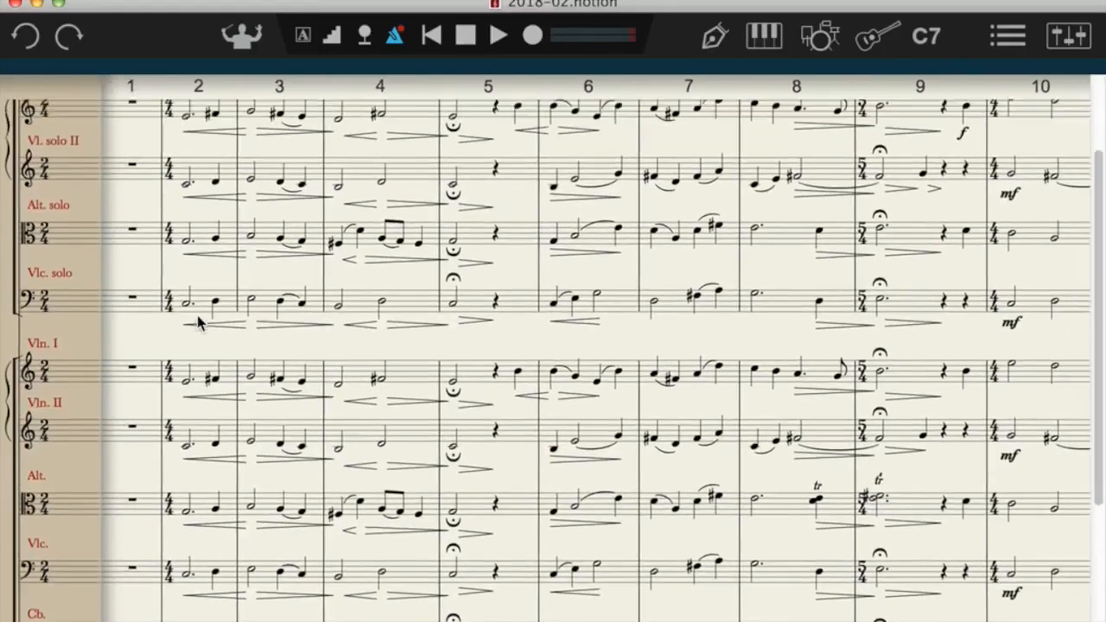
scroll(199, 321, "down", 5)
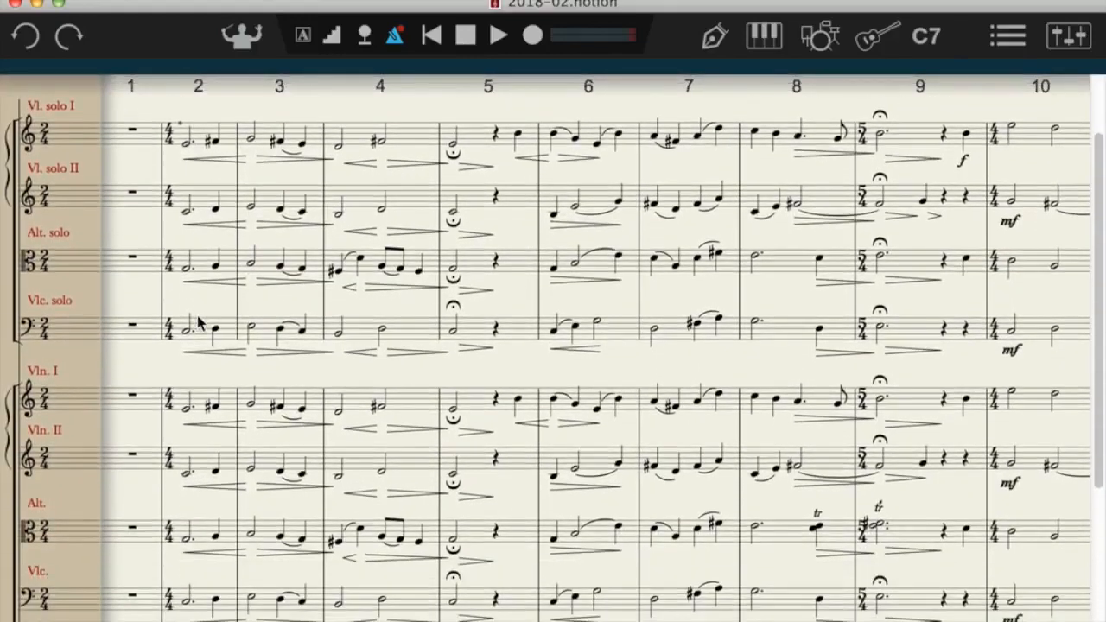
scroll(199, 322, "down", 3)
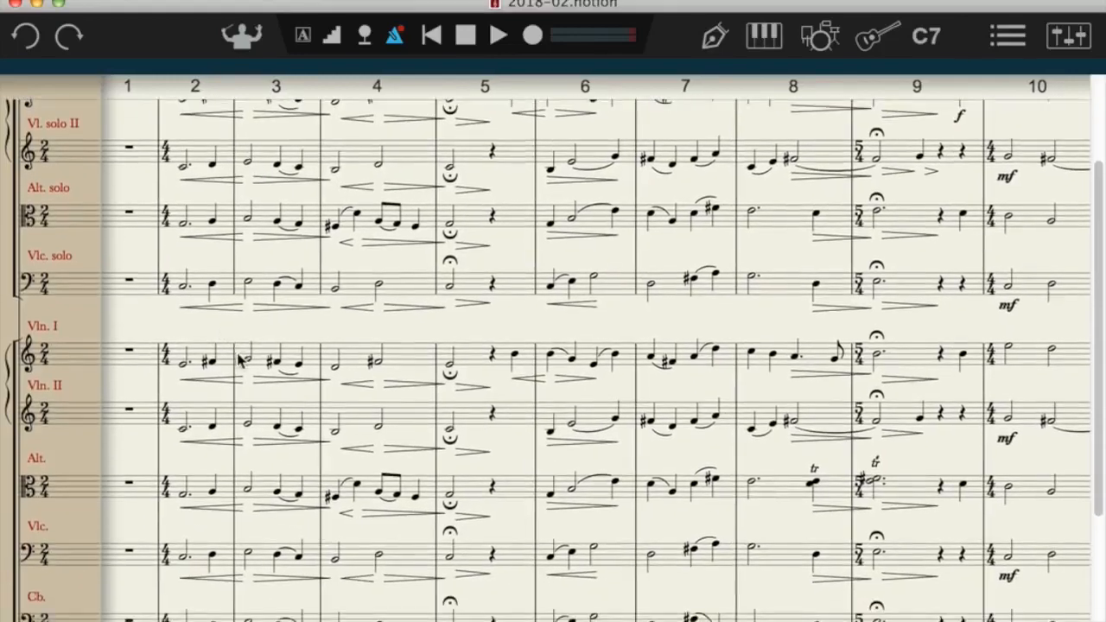